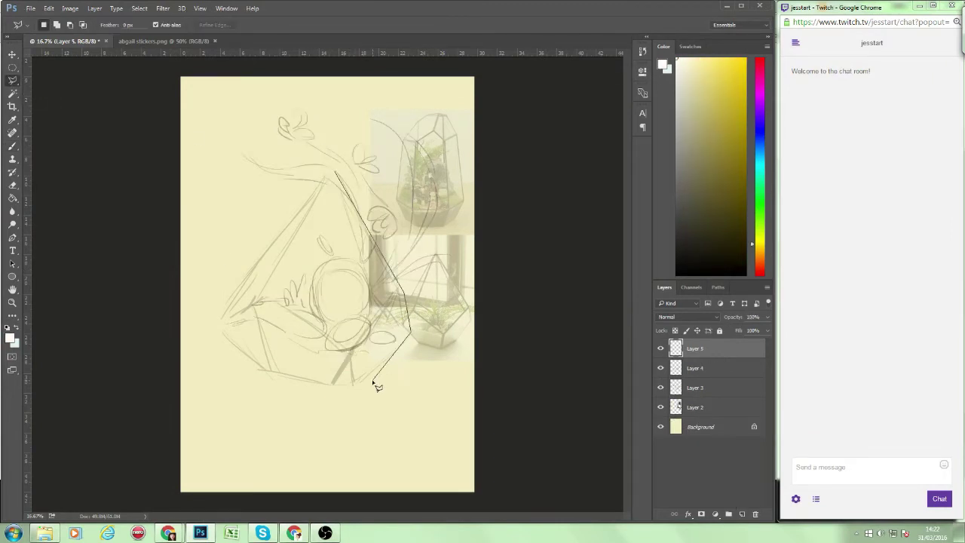
Trace the gem-shaped terrarium outline with the Polygonal Lasso into a closed selection.
{"action": "left_click", "coordinate": [267, 370]}
{"action": "left_click", "coordinate": [225, 322]}
{"action": "left_click", "coordinate": [334, 172]}
{"action": "left_click", "coordinate": [329, 169]}
{"action": "left_click", "coordinate": [382, 375]}
{"action": "left_click", "coordinate": [333, 402]}
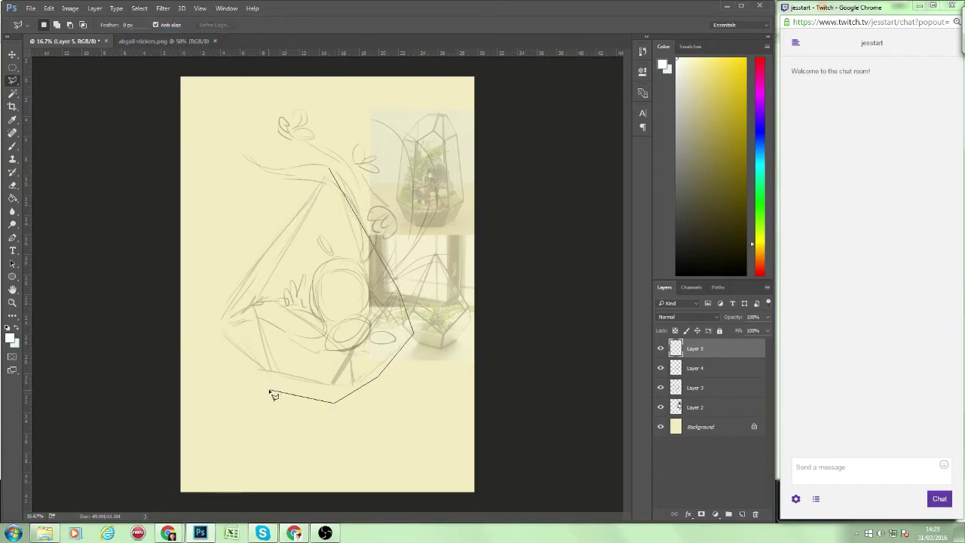
{"action": "left_click", "coordinate": [269, 391]}
{"action": "left_click", "coordinate": [221, 334]}
{"action": "left_click", "coordinate": [329, 169]}
Fill the terrarium selection white, fade its layer, and deselect with black as the brush colour.
{"action": "key", "text": "g"}
{"action": "left_click", "coordinate": [301, 242]}
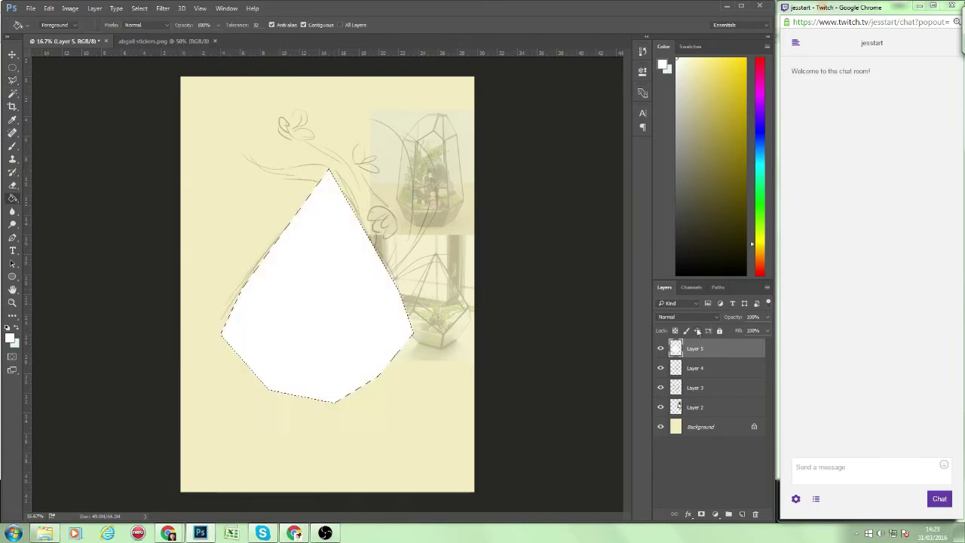
{"action": "key", "text": "1"}
{"action": "key", "text": "9"}
{"action": "left_click", "coordinate": [140, 8]}
{"action": "left_click", "coordinate": [143, 29]}
{"action": "key", "text": "b"}
{"action": "key", "text": "x"}
On a new layer, draw the terrarium's right edge in straight black brush lines.
{"action": "key", "text": "ctrl+shift+alt+n"}
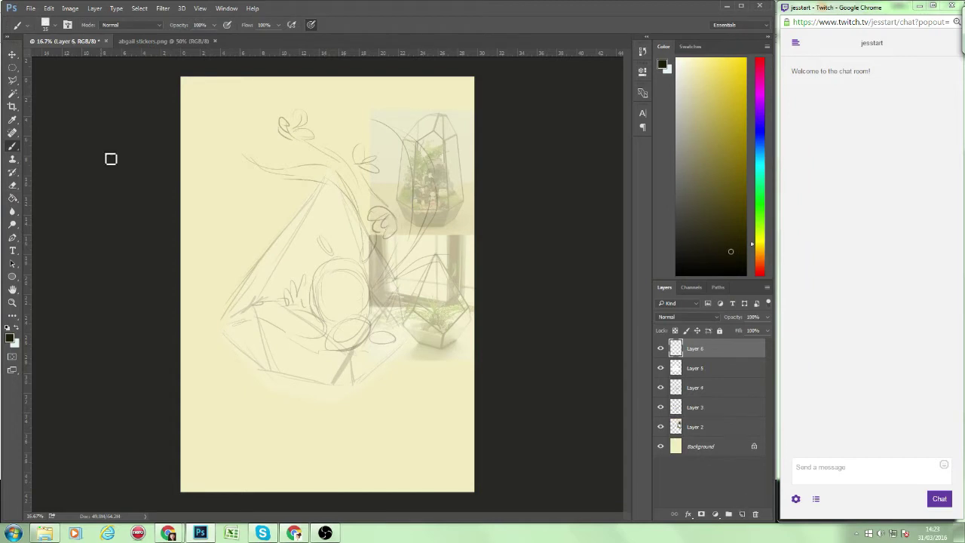
{"action": "left_click", "coordinate": [329, 170]}
{"action": "left_click", "coordinate": [398, 289], "text": "shift"}
{"action": "left_click", "coordinate": [413, 332], "text": "shift"}
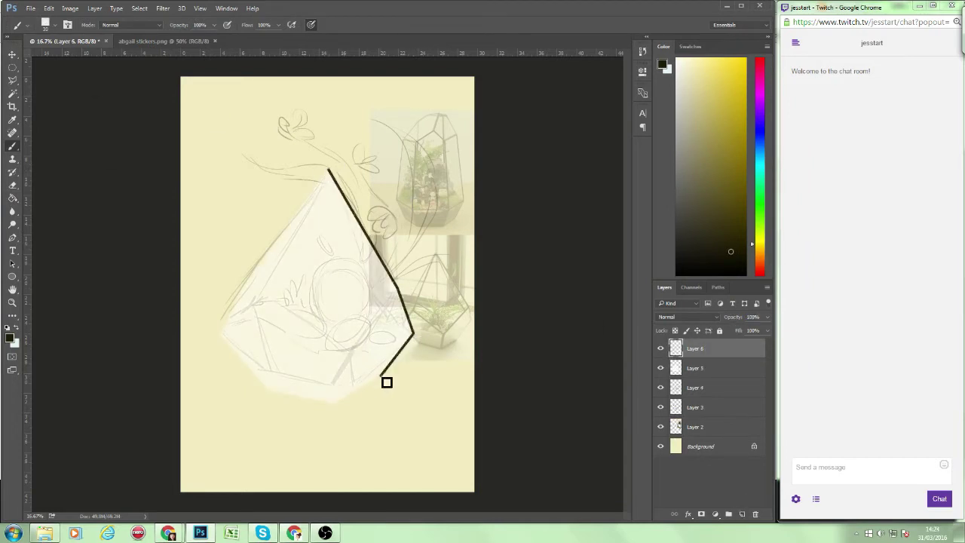
{"action": "left_click", "coordinate": [381, 374], "text": "shift"}
{"action": "left_click", "coordinate": [335, 403], "text": "shift"}
Add black front-facet lines and close the outline along the bottom, left and apex.
{"action": "left_click", "coordinate": [341, 351], "text": "shift"}
{"action": "left_click", "coordinate": [397, 289], "text": "shift"}
{"action": "left_click", "coordinate": [340, 351]}
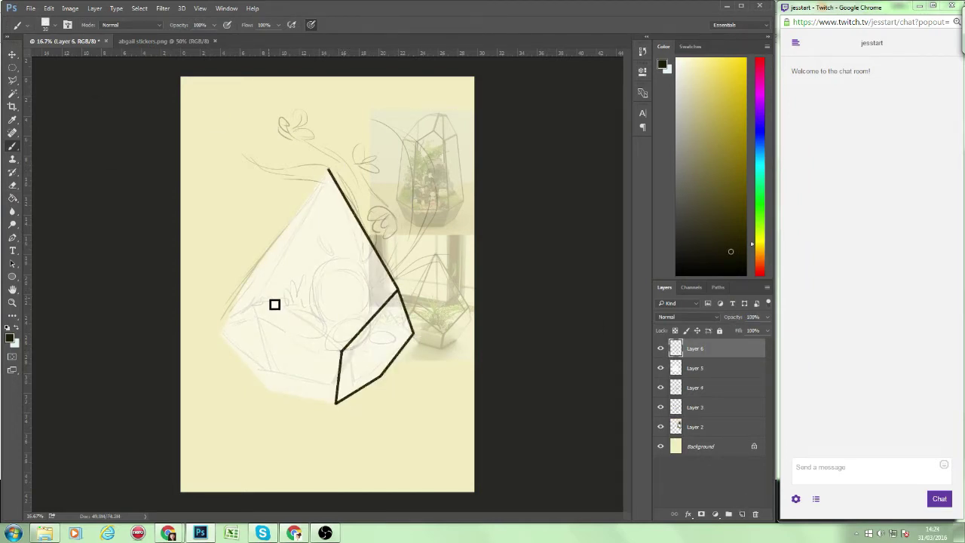
{"action": "left_click", "coordinate": [267, 296], "text": "shift"}
{"action": "left_click", "coordinate": [220, 334], "text": "shift"}
{"action": "left_click", "coordinate": [268, 391], "text": "shift"}
{"action": "left_click", "coordinate": [336, 403], "text": "shift"}
{"action": "left_click", "coordinate": [328, 170]}
{"action": "left_click", "coordinate": [266, 295], "text": "shift"}
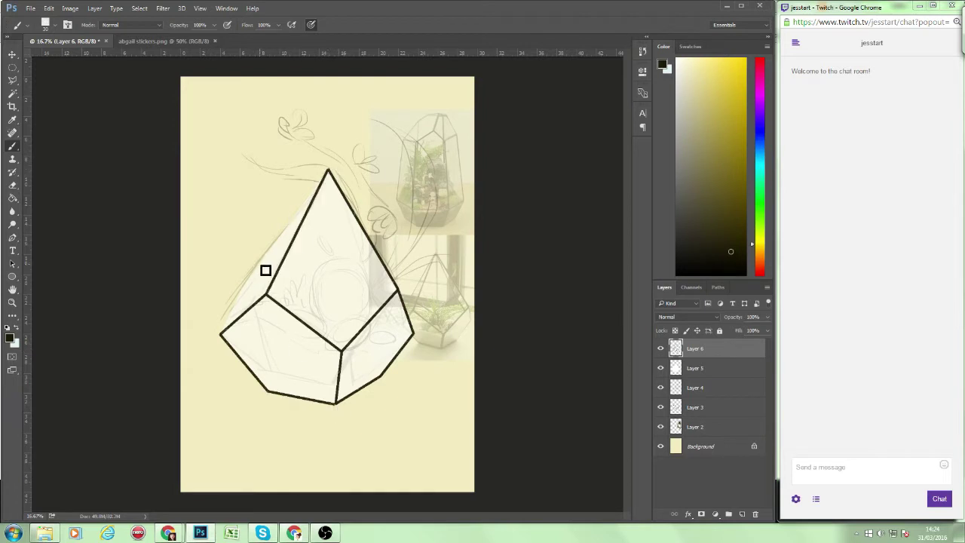
{"action": "left_click", "coordinate": [249, 293], "text": "shift"}
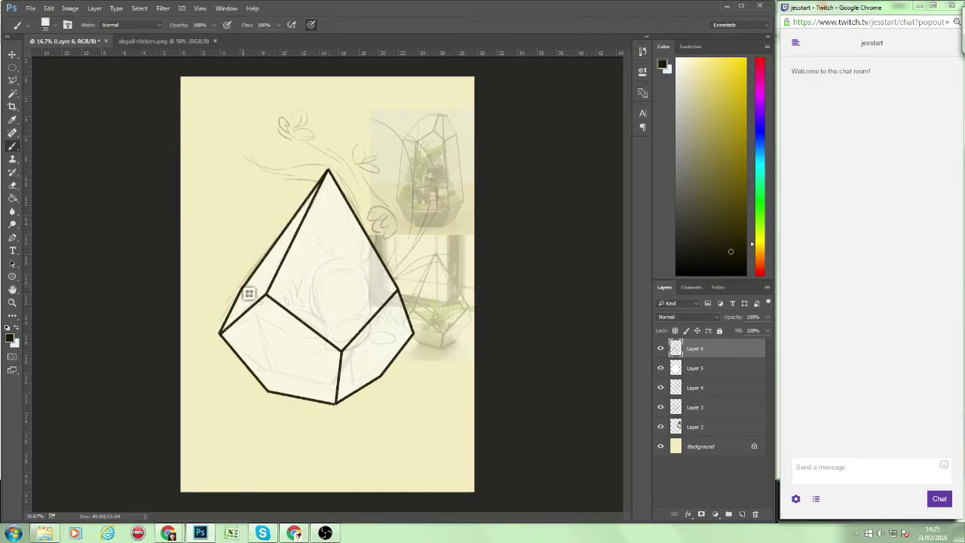
On a new layer above Layer 4, draw grey back-facet lines and fade them to 77% opacity.
{"action": "left_click", "coordinate": [695, 388]}
{"action": "key", "text": "ctrl+shift+alt+n"}
{"action": "left_click", "coordinate": [414, 333]}
{"action": "left_click", "coordinate": [357, 294], "text": "shift"}
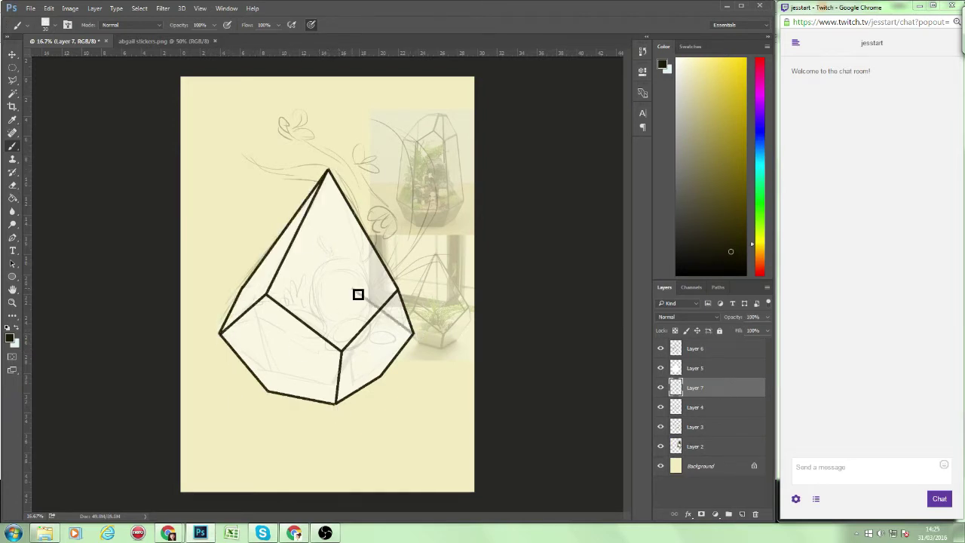
{"action": "left_click", "coordinate": [328, 170], "text": "shift"}
{"action": "left_click", "coordinate": [301, 316], "text": "shift"}
{"action": "left_click", "coordinate": [382, 376]}
{"action": "left_click", "coordinate": [310, 359], "text": "shift"}
{"action": "left_click", "coordinate": [267, 390]}
{"action": "left_click", "coordinate": [310, 359], "text": "shift"}
{"action": "left_click", "coordinate": [301, 316], "text": "shift"}
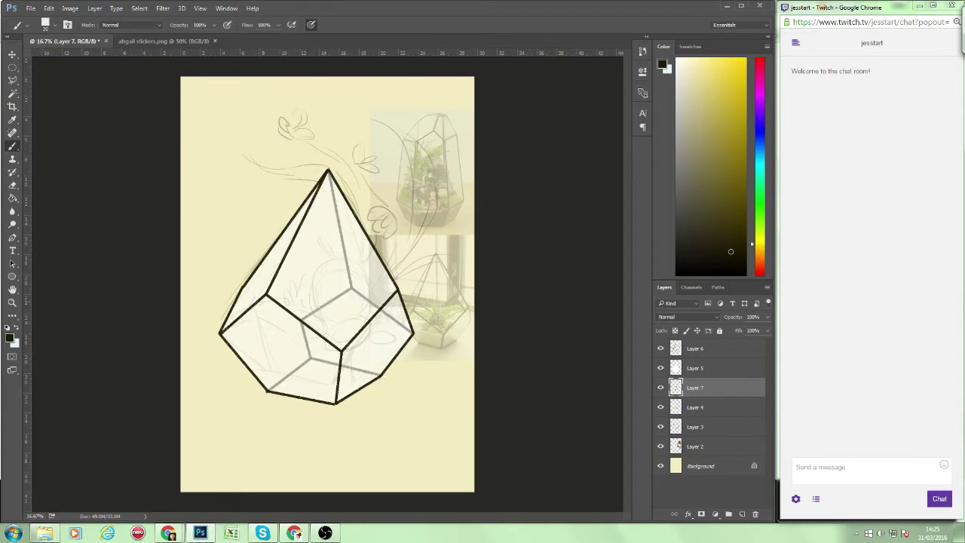
{"action": "left_click_drag", "start_coordinate": [735, 317], "coordinate": [717, 311]}
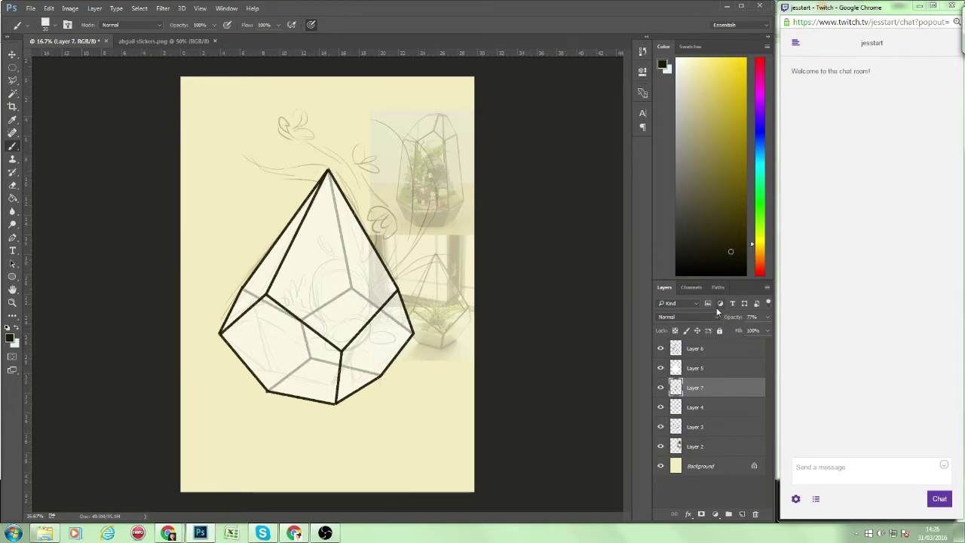
Send 'hullo!' in the stream chat, then add a new soil layer above the white fill.
{"action": "left_click", "coordinate": [845, 467]}
{"action": "type", "text": "hullo!"}
{"action": "key", "text": "Return"}
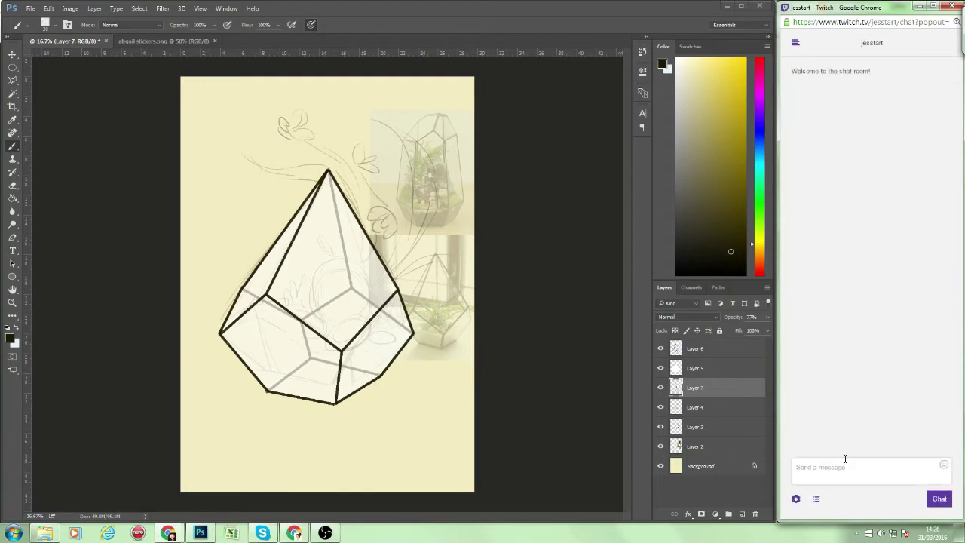
{"action": "left_click", "coordinate": [716, 368]}
{"action": "left_click", "coordinate": [744, 515]}
{"action": "scroll", "coordinate": [193, 432], "scroll_direction": "up", "scroll_amount": 1}
Paint dark brown soil into the terrarium's base and erase it back from the lower glass edge.
{"action": "left_click", "coordinate": [759, 262]}
{"action": "left_click", "coordinate": [730, 236]}
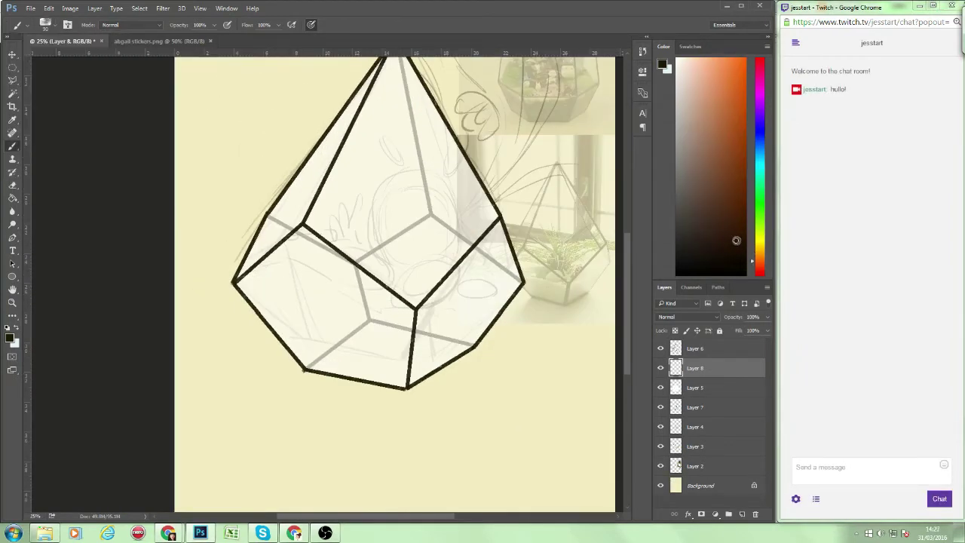
{"action": "mouse_move", "coordinate": [492, 296]}
{"action": "left_mouse_down"}
{"action": "mouse_move", "coordinate": [465, 335]}
{"action": "mouse_move", "coordinate": [422, 362]}
{"action": "mouse_move", "coordinate": [497, 290]}
{"action": "mouse_move", "coordinate": [413, 340]}
{"action": "mouse_move", "coordinate": [308, 330]}
{"action": "mouse_move", "coordinate": [384, 313]}
{"action": "mouse_move", "coordinate": [278, 312]}
{"action": "mouse_move", "coordinate": [407, 317]}
{"action": "mouse_move", "coordinate": [520, 287]}
{"action": "left_mouse_up"}
{"action": "key", "text": "e"}
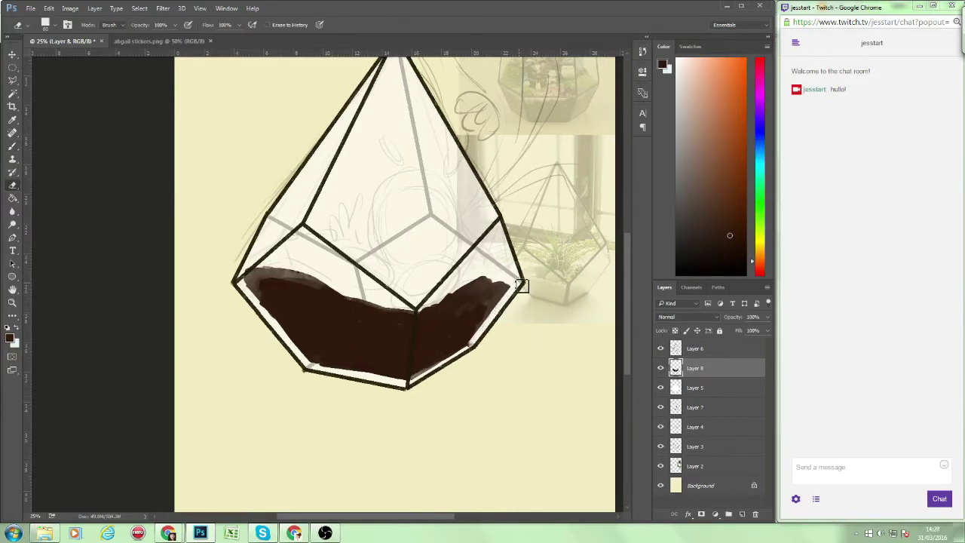
{"action": "left_click_drag", "start_coordinate": [271, 317], "coordinate": [241, 283]}
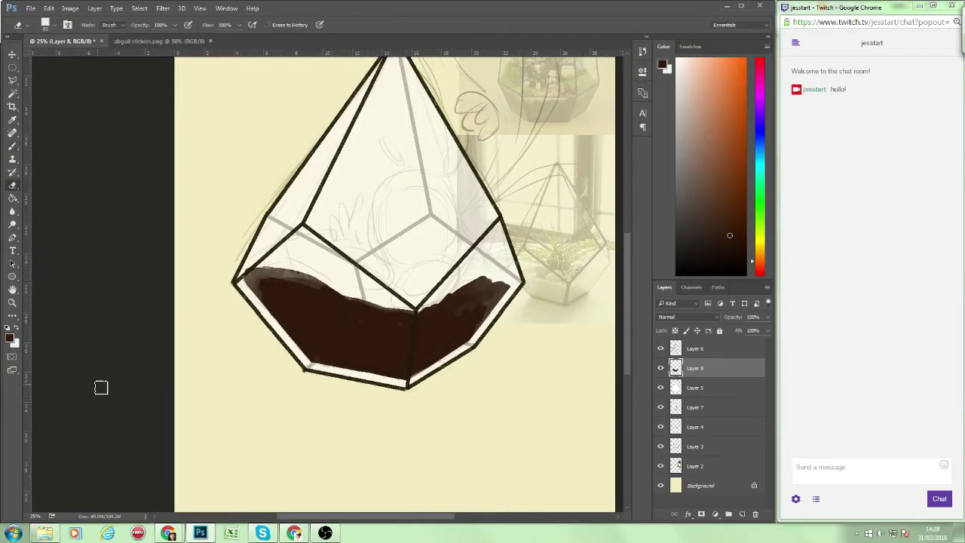
Select the brown soil paint by colour and speckle orange texture over it.
{"action": "left_click", "coordinate": [53, 28]}
{"action": "key", "text": "w"}
{"action": "right_click", "coordinate": [484, 103]}
{"action": "left_click", "coordinate": [537, 287]}
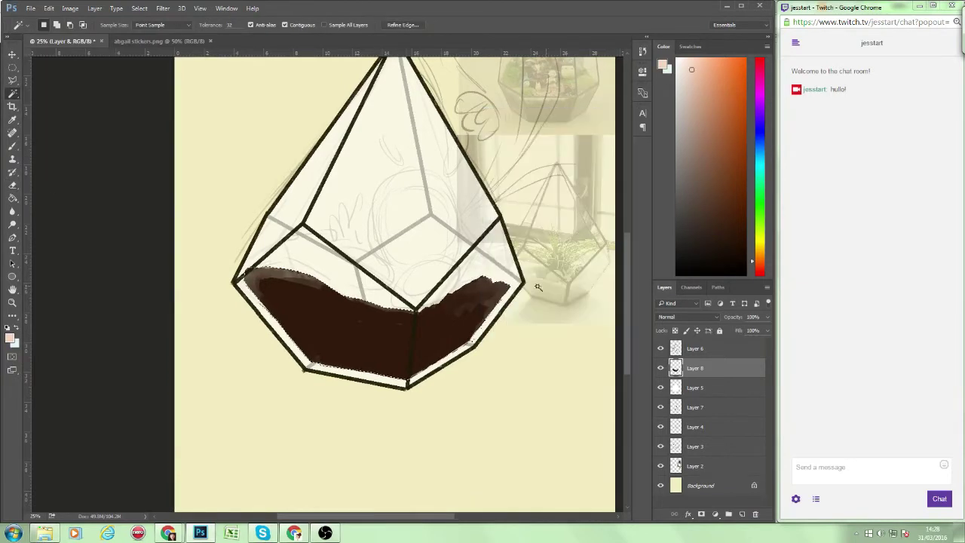
{"action": "key", "text": "e"}
{"action": "left_click", "coordinate": [30, 25]}
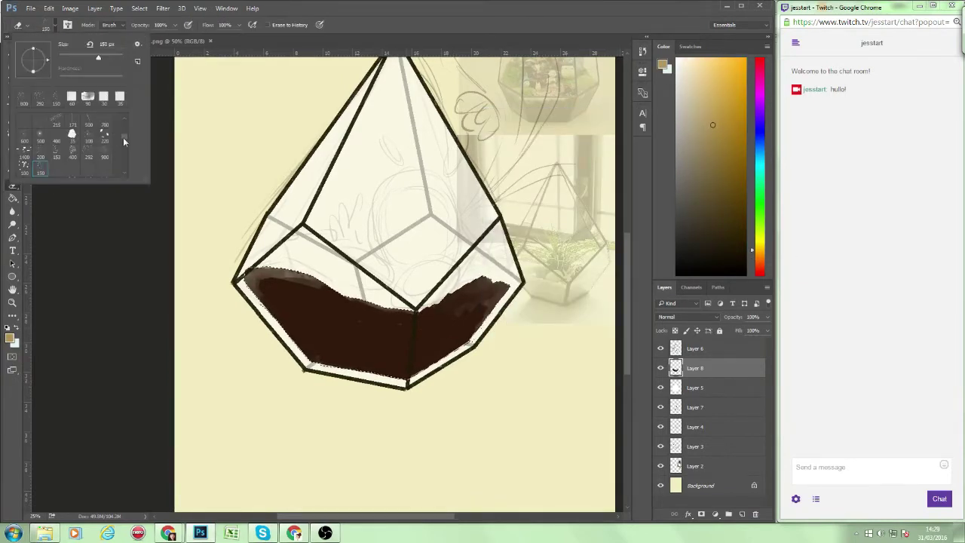
{"action": "key", "text": "b"}
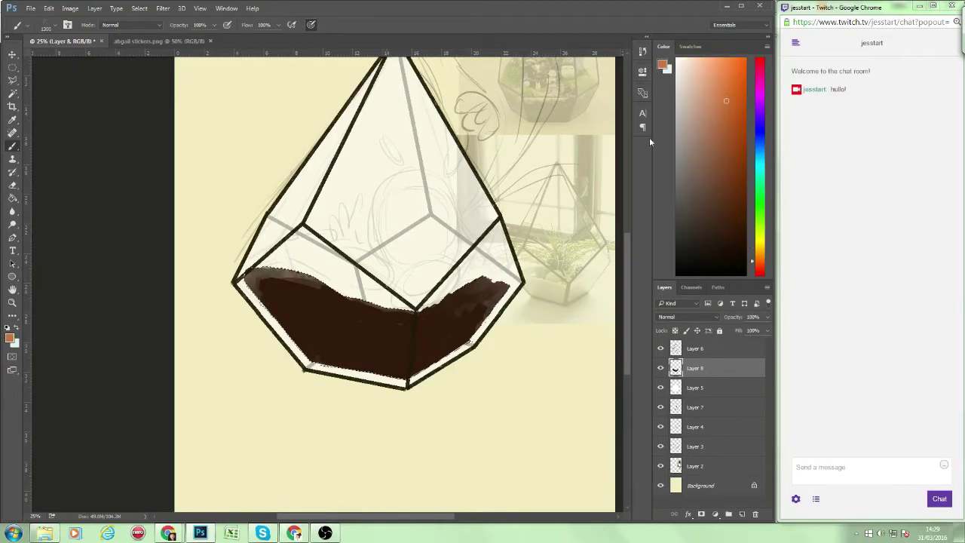
{"action": "left_click_drag", "start_coordinate": [362, 309], "coordinate": [453, 316]}
{"action": "left_click_drag", "start_coordinate": [377, 332], "coordinate": [423, 354]}
On a new layer, paint thin pale cracks across the soil and fade it to about half.
{"action": "key", "text": "ctrl+shift+alt+n"}
{"action": "left_click", "coordinate": [687, 58]}
{"action": "left_click", "coordinate": [30, 25]}
{"action": "key", "text": "Return"}
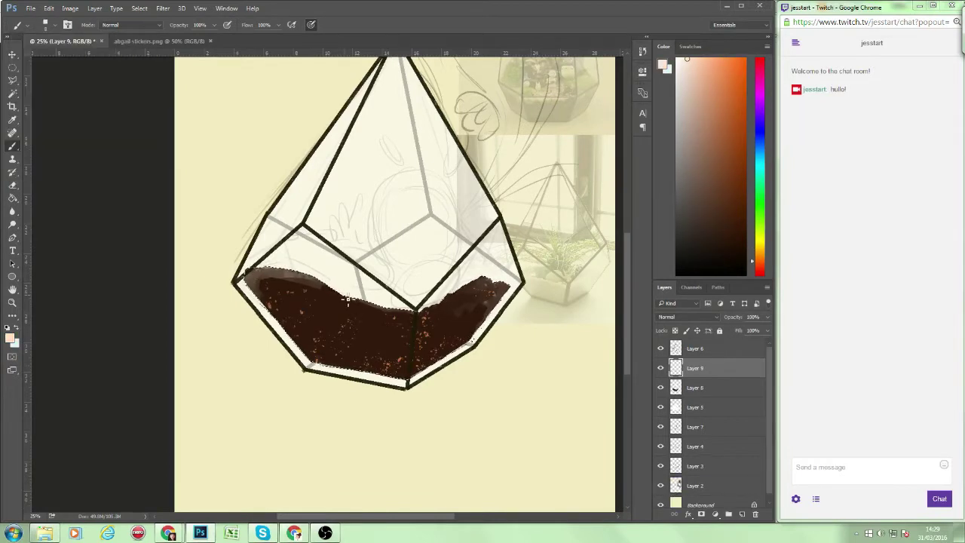
{"action": "left_click_drag", "start_coordinate": [349, 300], "coordinate": [301, 347]}
{"action": "left_click_drag", "start_coordinate": [316, 313], "coordinate": [267, 279]}
{"action": "mouse_move", "coordinate": [373, 309]}
{"action": "left_mouse_down"}
{"action": "mouse_move", "coordinate": [414, 362]}
{"action": "mouse_move", "coordinate": [345, 341]}
{"action": "left_mouse_up"}
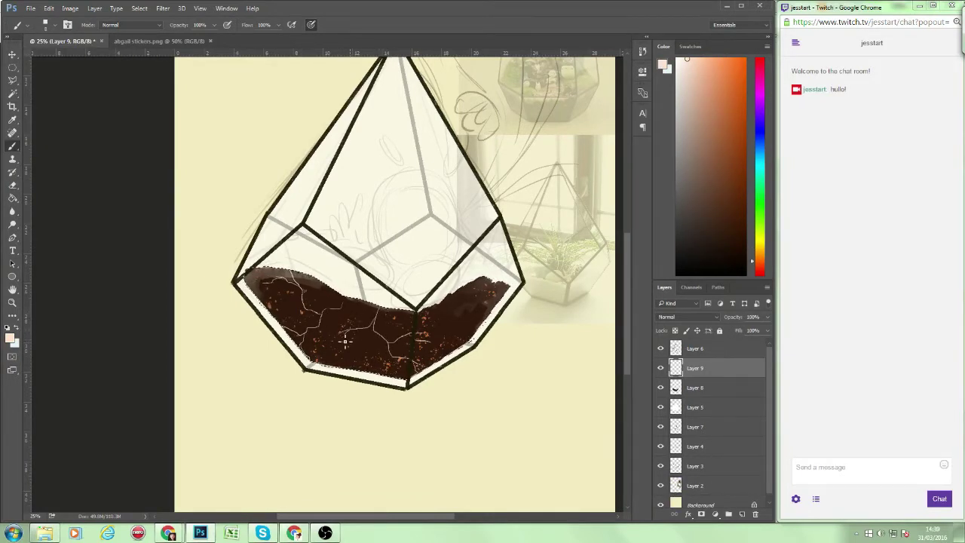
{"action": "left_click_drag", "start_coordinate": [483, 282], "coordinate": [441, 328]}
{"action": "left_click_drag", "start_coordinate": [309, 271], "coordinate": [248, 298]}
{"action": "left_click_drag", "start_coordinate": [733, 317], "coordinate": [673, 365]}
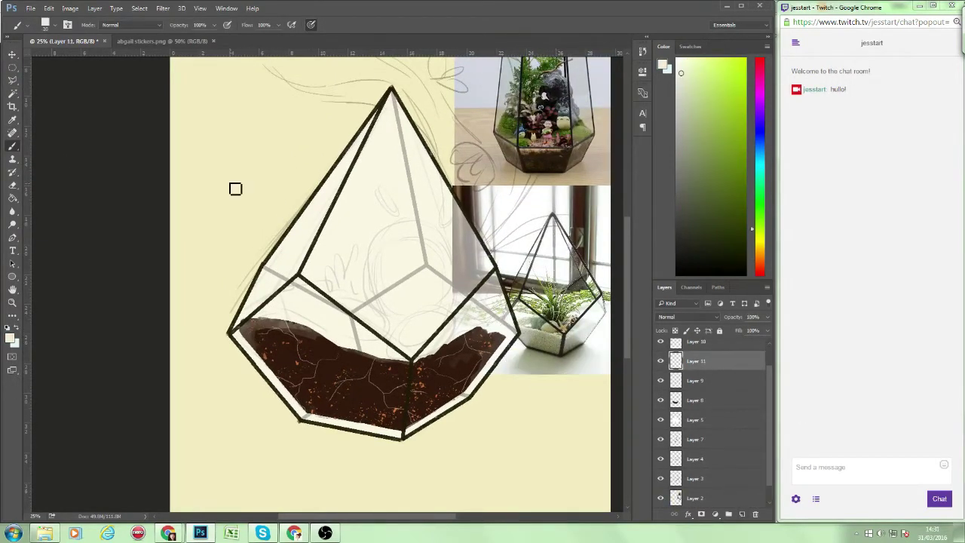
Dab pale test colours beside the terrarium and a band of white pebbles on the soil top.
{"action": "left_click_drag", "start_coordinate": [271, 146], "coordinate": [280, 163]}
{"action": "mouse_move", "coordinate": [233, 151]}
{"action": "left_mouse_down"}
{"action": "mouse_move", "coordinate": [256, 158]}
{"action": "mouse_move", "coordinate": [228, 163]}
{"action": "left_mouse_up"}
{"action": "left_click", "coordinate": [233, 184], "text": "alt"}
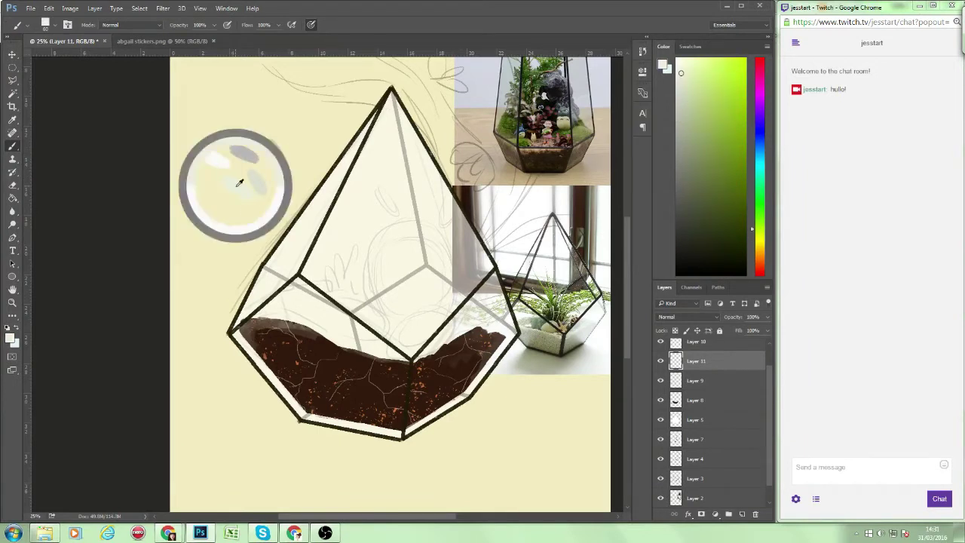
{"action": "left_click_drag", "start_coordinate": [304, 320], "coordinate": [374, 358]}
On a new layer beneath the pebbles, wash pale pink over the soil's top surface.
{"action": "left_click", "coordinate": [283, 321]}
{"action": "left_click", "coordinate": [742, 514], "text": "ctrl"}
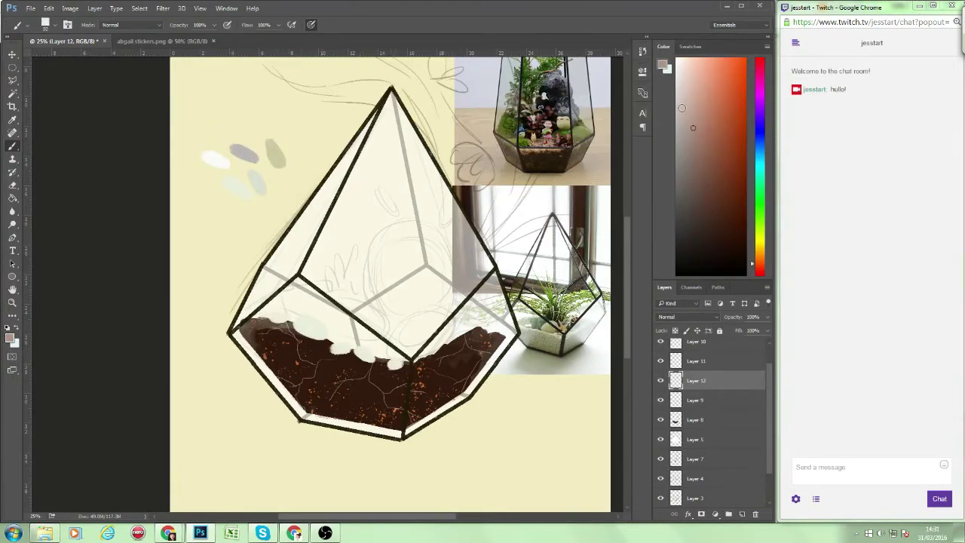
{"action": "left_click", "coordinate": [759, 264]}
{"action": "left_click", "coordinate": [687, 94]}
{"action": "mouse_move", "coordinate": [294, 313]}
{"action": "left_mouse_down"}
{"action": "mouse_move", "coordinate": [391, 320]}
{"action": "mouse_move", "coordinate": [472, 355]}
{"action": "left_mouse_up"}
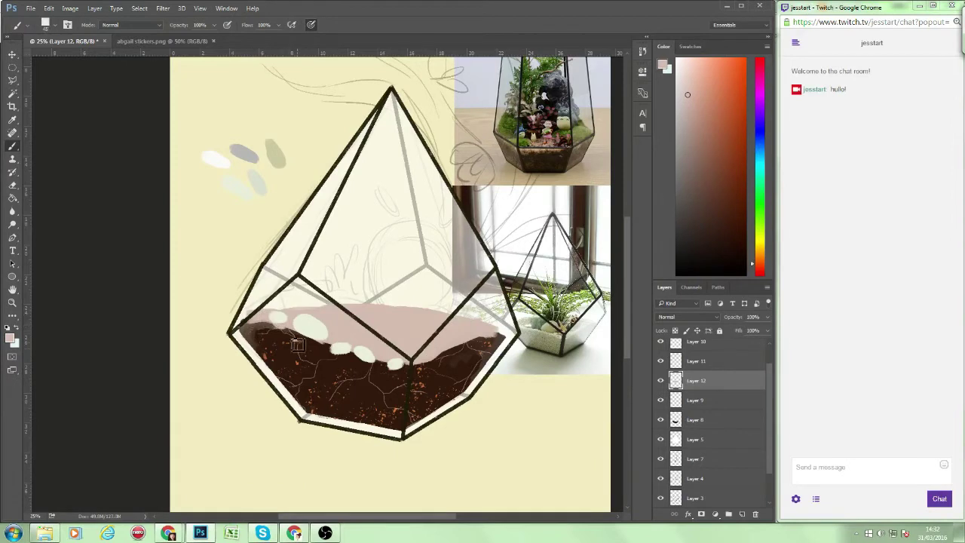
Dab and dot pale cream pebbles along the top of the soil.
{"action": "left_click", "coordinate": [264, 225], "text": "alt"}
{"action": "left_click_drag", "start_coordinate": [429, 317], "coordinate": [463, 339]}
{"action": "left_click", "coordinate": [453, 339]}
{"action": "left_click_drag", "start_coordinate": [405, 333], "coordinate": [392, 348]}
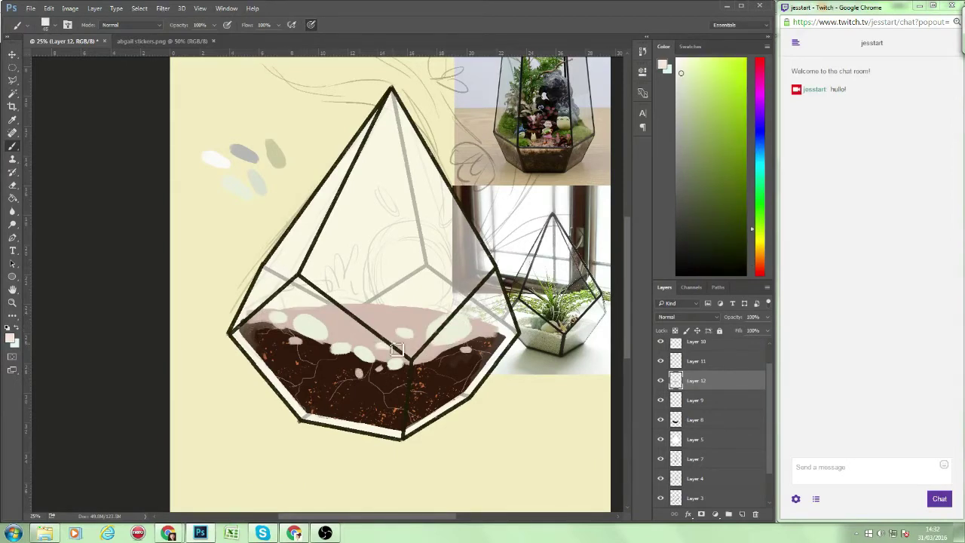
{"action": "left_click", "coordinate": [385, 350]}
{"action": "left_click", "coordinate": [430, 357]}
{"action": "left_click", "coordinate": [450, 367]}
{"action": "left_click", "coordinate": [280, 328]}
{"action": "left_click", "coordinate": [255, 316]}
{"action": "left_click", "coordinate": [685, 91]}
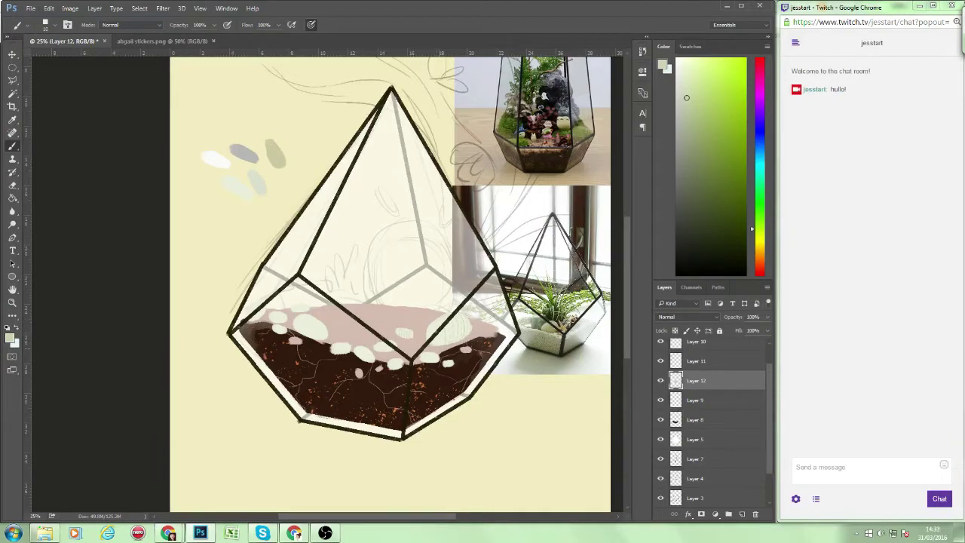
Zoom in and paint pale grey pebbles on the soil's left and right sides.
{"action": "key", "text": "ctrl+plus"}
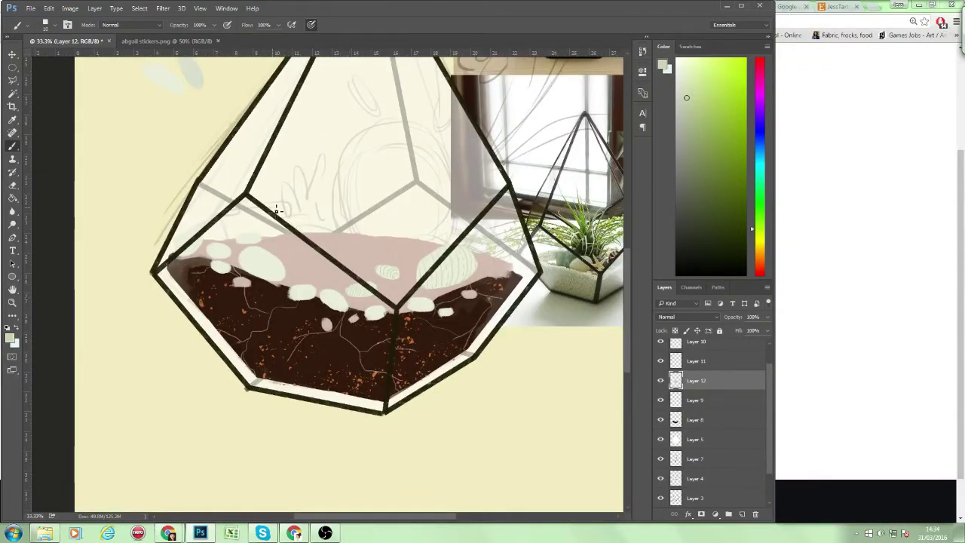
{"action": "left_click", "coordinate": [375, 312], "text": "alt"}
{"action": "key", "text": "alt+bracketright"}
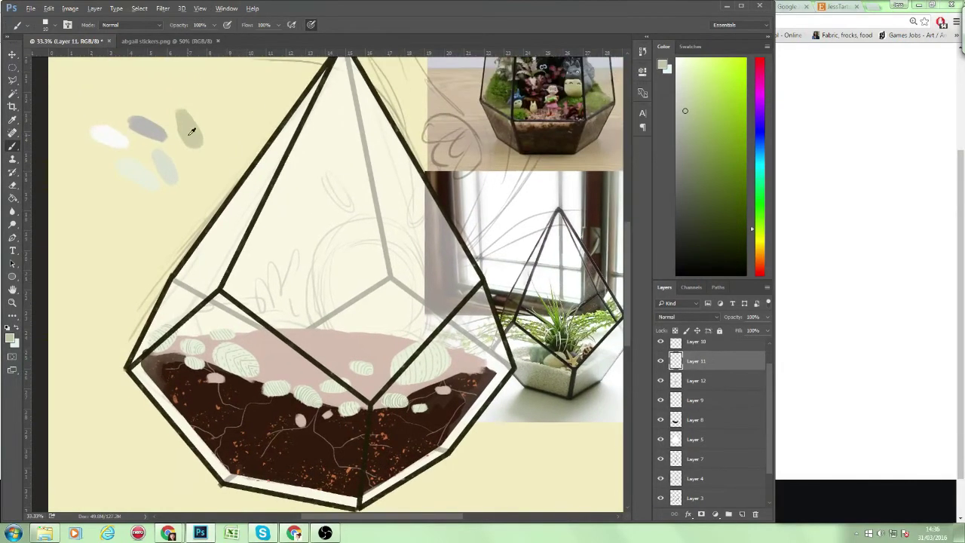
{"action": "left_click_drag", "start_coordinate": [298, 274], "coordinate": [265, 340]}
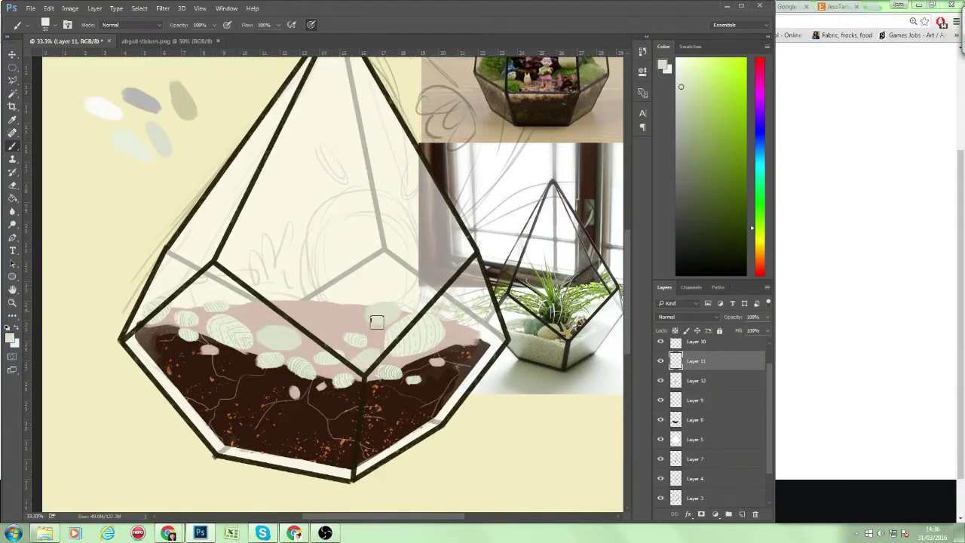
{"action": "left_click", "coordinate": [243, 300], "text": "alt"}
{"action": "left_click_drag", "start_coordinate": [239, 300], "coordinate": [255, 315]}
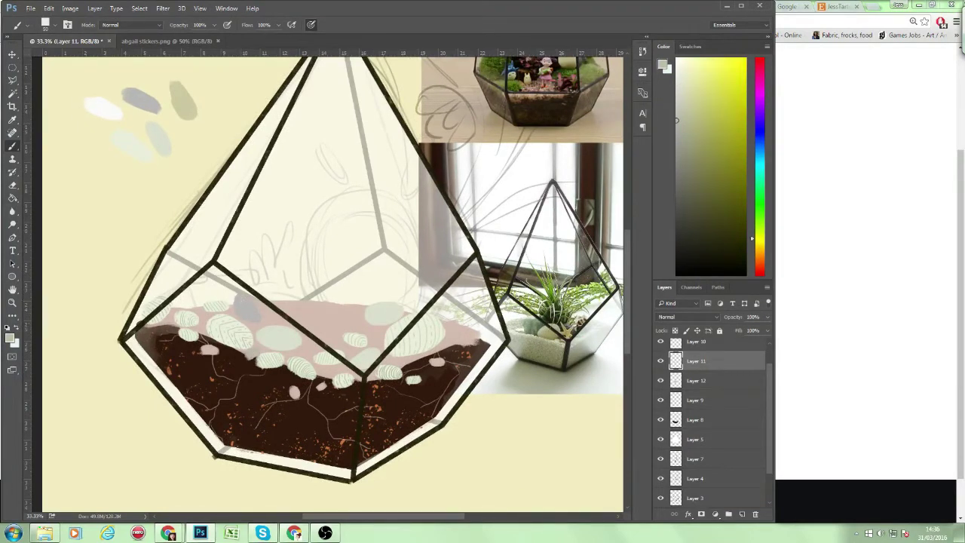
{"action": "left_click_drag", "start_coordinate": [483, 315], "coordinate": [455, 336]}
Dab near-white pebbles across the soil, then shift the colour toward a pale cream-yellow.
{"action": "left_click", "coordinate": [169, 326], "text": "alt"}
{"action": "mouse_move", "coordinate": [332, 317]}
{"action": "left_mouse_down"}
{"action": "mouse_move", "coordinate": [344, 340]}
{"action": "mouse_move", "coordinate": [461, 351]}
{"action": "left_mouse_up"}
{"action": "left_click_drag", "start_coordinate": [387, 361], "coordinate": [316, 381]}
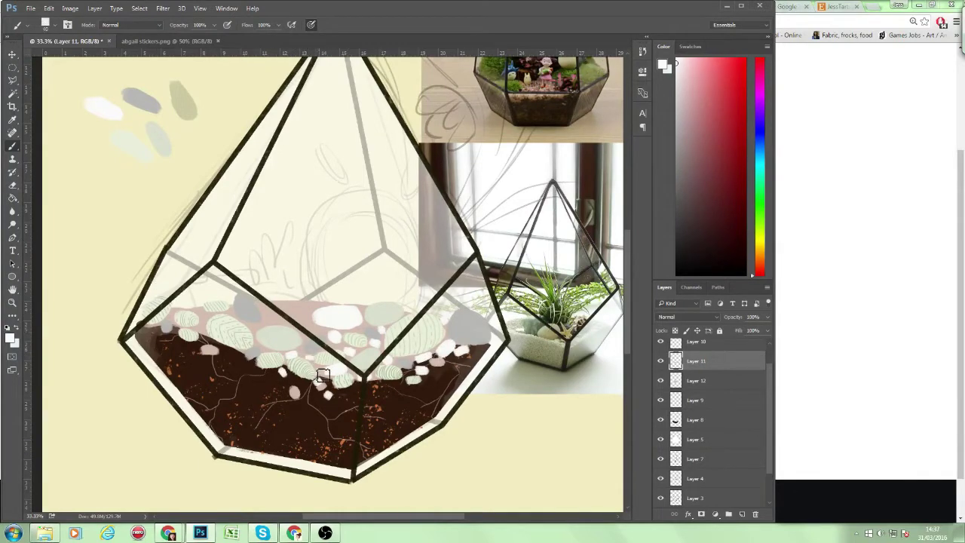
{"action": "mouse_move", "coordinate": [309, 322]}
{"action": "left_mouse_down"}
{"action": "mouse_move", "coordinate": [273, 305]}
{"action": "mouse_move", "coordinate": [326, 303]}
{"action": "left_mouse_up"}
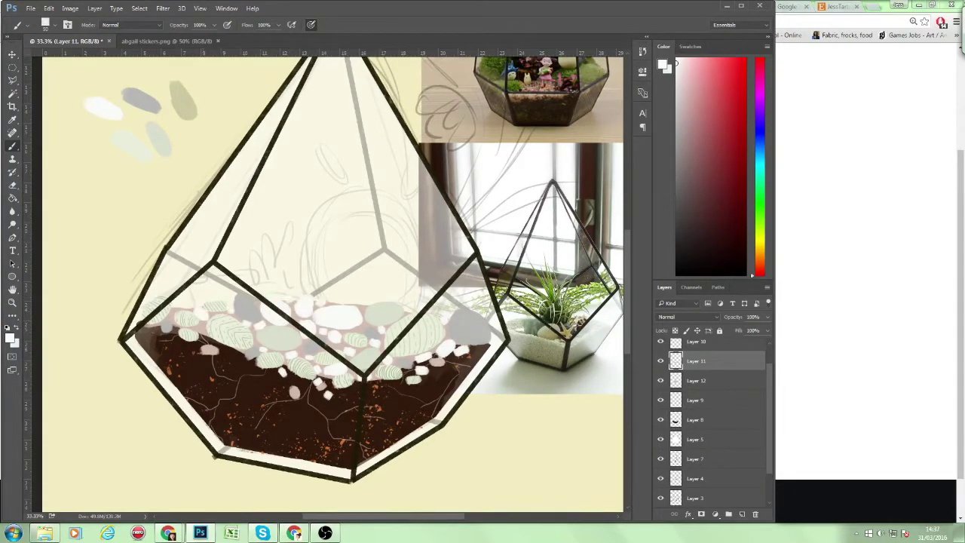
{"action": "left_click_drag", "start_coordinate": [291, 340], "coordinate": [312, 319]}
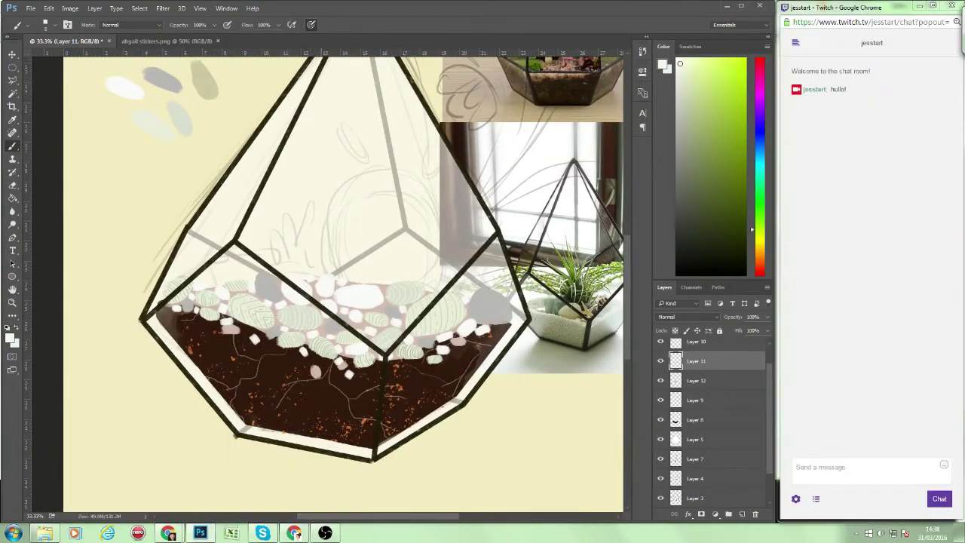
{"action": "left_click", "coordinate": [677, 119]}
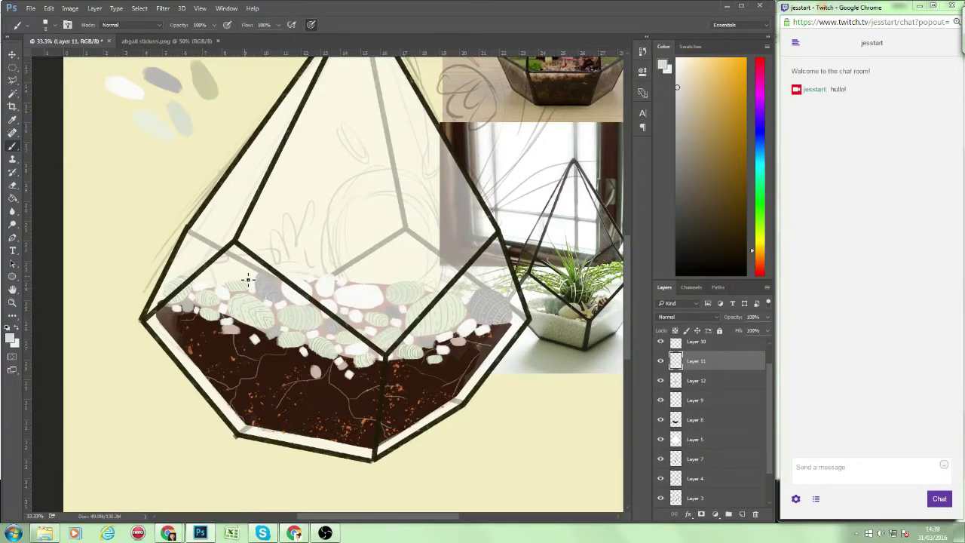
{"action": "left_click", "coordinate": [210, 412], "text": "alt"}
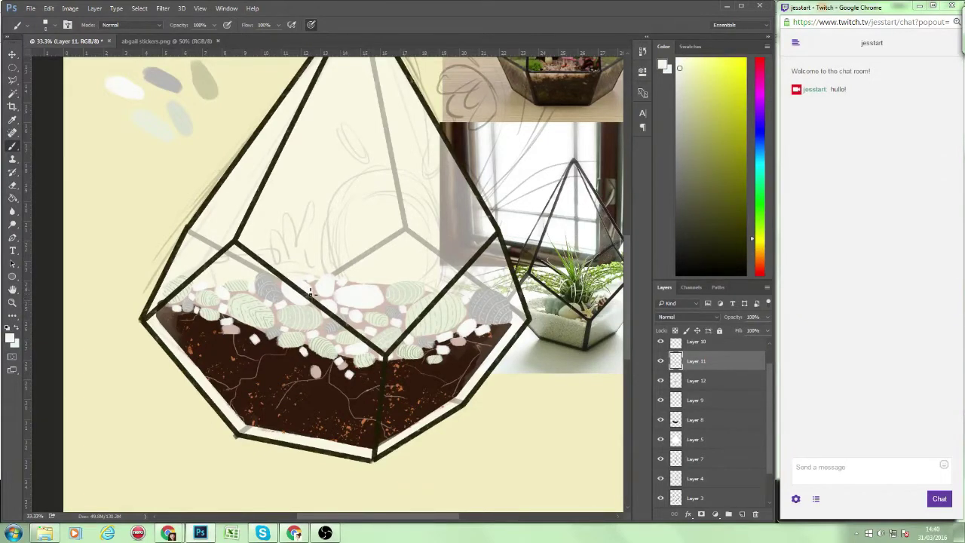
{"action": "scroll", "coordinate": [339, 279], "scroll_direction": "up", "scroll_amount": 2}
Mix a palette of dark, bright and mid green swatches at the canvas top.
{"action": "left_click", "coordinate": [709, 157]}
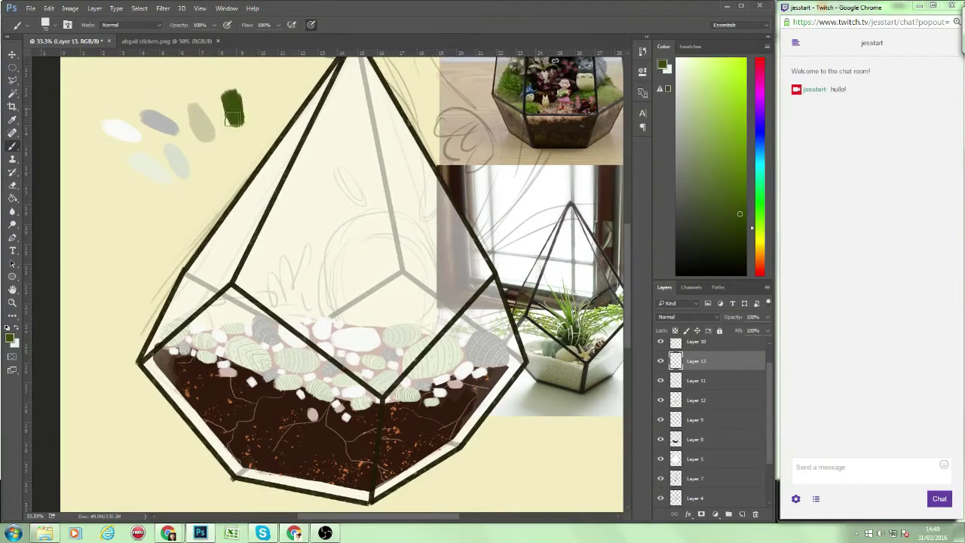
{"action": "left_click_drag", "start_coordinate": [224, 101], "coordinate": [252, 113]}
{"action": "mouse_move", "coordinate": [256, 79]}
{"action": "left_mouse_down"}
{"action": "mouse_move", "coordinate": [272, 98]}
{"action": "mouse_move", "coordinate": [292, 96]}
{"action": "left_mouse_up"}
{"action": "left_click_drag", "start_coordinate": [268, 112], "coordinate": [272, 132]}
Block in a grey-green moss base across the terrarium's middle with 600 px and 250 px brushes.
{"action": "left_click", "coordinate": [45, 25]}
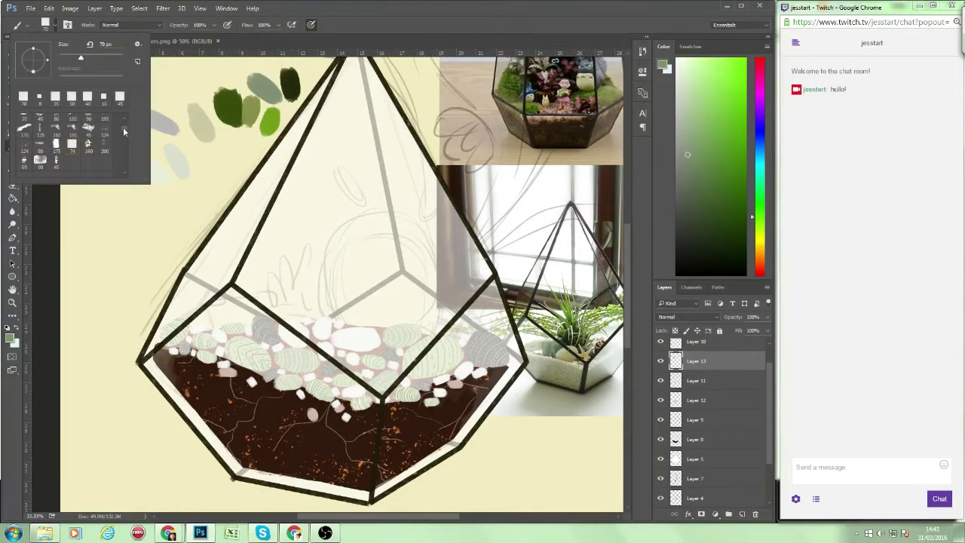
{"action": "left_click_drag", "start_coordinate": [75, 45], "coordinate": [135, 45]}
{"action": "mouse_move", "coordinate": [405, 309]}
{"action": "left_mouse_down"}
{"action": "mouse_move", "coordinate": [468, 316]}
{"action": "mouse_move", "coordinate": [346, 294]}
{"action": "mouse_move", "coordinate": [196, 301]}
{"action": "mouse_move", "coordinate": [290, 302]}
{"action": "left_mouse_up"}
{"action": "key", "text": "ctrl+z"}
{"action": "left_click_drag", "start_coordinate": [189, 301], "coordinate": [226, 279]}
{"action": "left_click", "coordinate": [45, 24]}
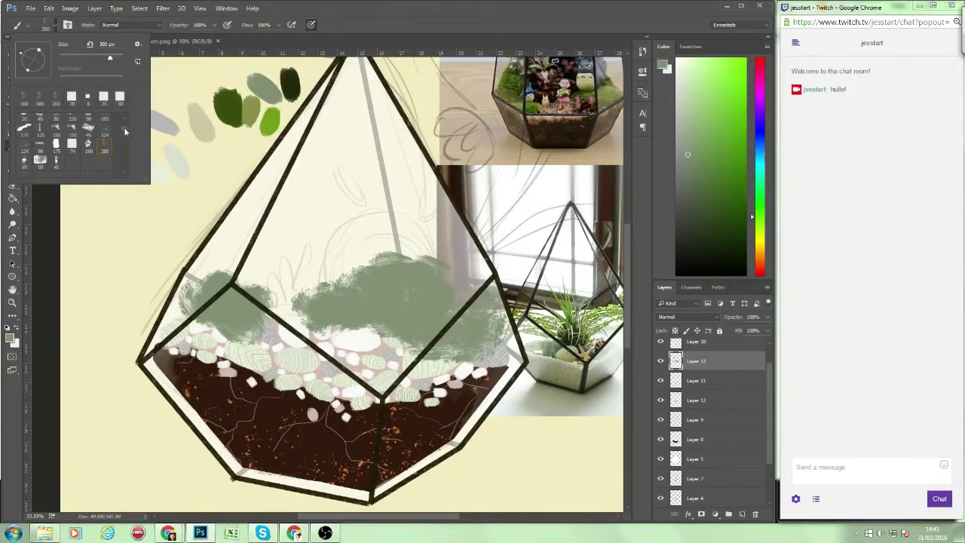
{"action": "left_click_drag", "start_coordinate": [75, 46], "coordinate": [68, 45]}
{"action": "mouse_move", "coordinate": [407, 256]}
{"action": "left_mouse_down"}
{"action": "mouse_move", "coordinate": [452, 275]}
{"action": "mouse_move", "coordinate": [317, 272]}
{"action": "mouse_move", "coordinate": [226, 339]}
{"action": "left_mouse_up"}
Paint bright green and olive grass patches with a 175 px grass brush tip.
{"action": "left_click", "coordinate": [45, 24]}
{"action": "left_click", "coordinate": [104, 148]}
{"action": "key", "text": "Return"}
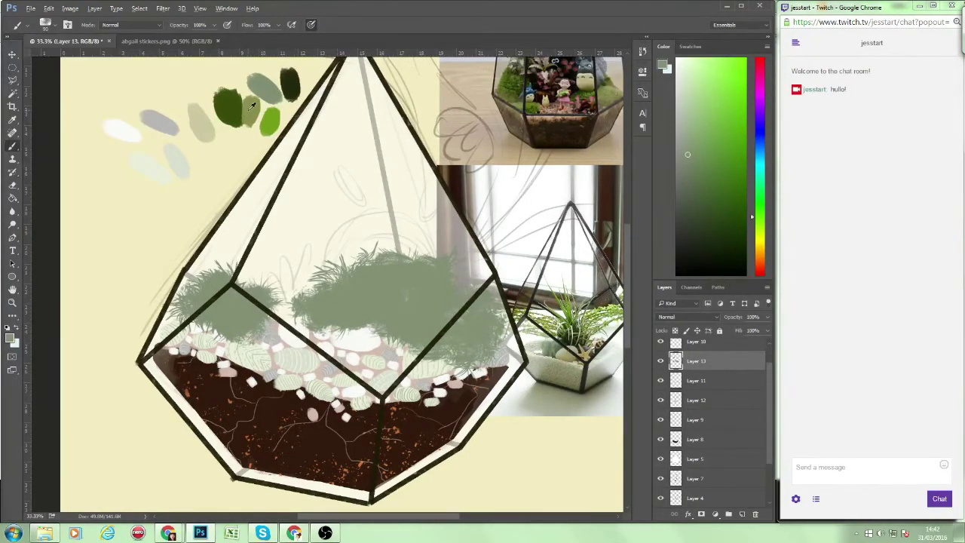
{"action": "left_click_drag", "start_coordinate": [400, 309], "coordinate": [437, 316]}
{"action": "left_click", "coordinate": [243, 103], "text": "alt"}
{"action": "left_click_drag", "start_coordinate": [331, 302], "coordinate": [422, 317]}
Build up mid-green grass on the centre clump with a 200 px brush tip.
{"action": "left_click", "coordinate": [45, 25]}
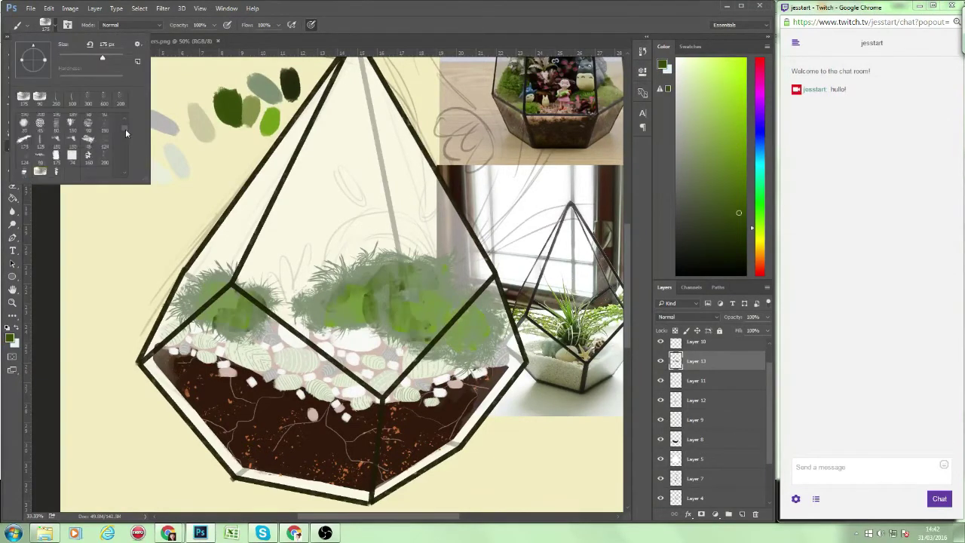
{"action": "left_click", "coordinate": [32, 143]}
{"action": "key", "text": "Return"}
{"action": "left_click_drag", "start_coordinate": [212, 317], "coordinate": [264, 320]}
{"action": "left_click_drag", "start_coordinate": [407, 249], "coordinate": [411, 294]}
{"action": "left_click_drag", "start_coordinate": [399, 354], "coordinate": [441, 309]}
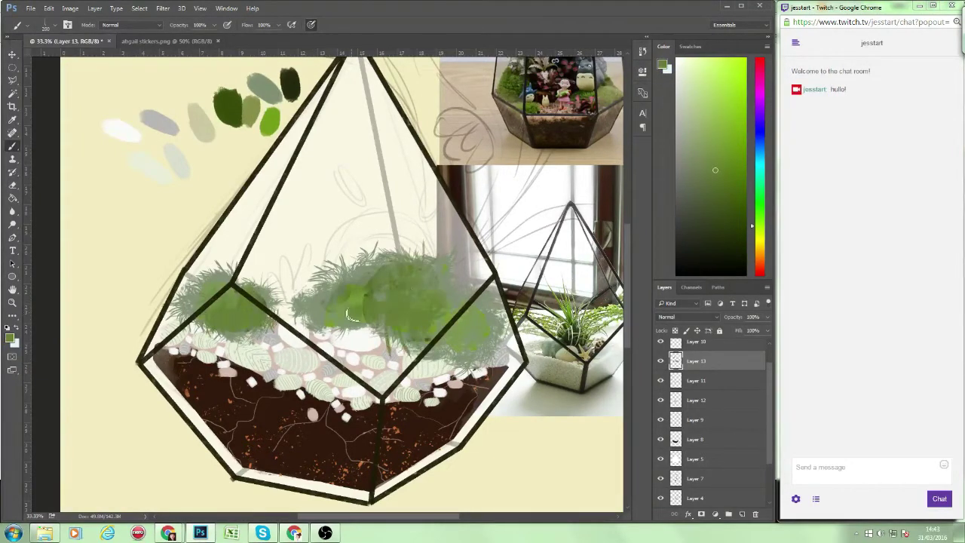
{"action": "left_click_drag", "start_coordinate": [347, 313], "coordinate": [445, 283]}
Rework the left moss clump in lighter, darker and paler grey-green shades.
{"action": "left_click", "coordinate": [354, 298], "text": "alt"}
{"action": "left_click_drag", "start_coordinate": [250, 290], "coordinate": [241, 332]}
{"action": "left_click", "coordinate": [275, 341], "text": "alt"}
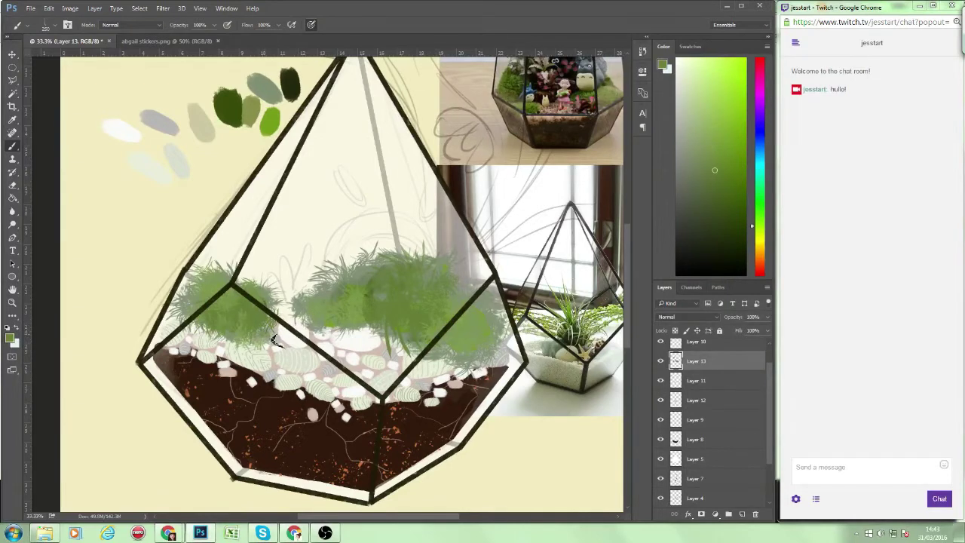
{"action": "left_click", "coordinate": [449, 357], "text": "alt"}
On a new Layer 14, mix grey, brown, salmon and magenta swatches and paint magenta succulent leaves.
{"action": "key", "text": "ctrl+shift+alt+n"}
{"action": "left_click_drag", "start_coordinate": [302, 226], "coordinate": [296, 260]}
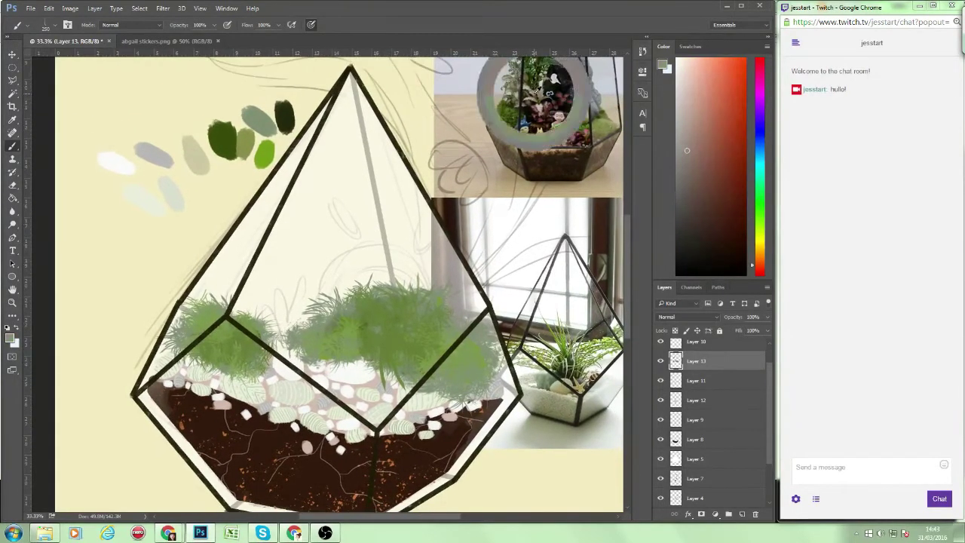
{"action": "left_click_drag", "start_coordinate": [113, 238], "coordinate": [147, 243]}
{"action": "mouse_move", "coordinate": [120, 286]}
{"action": "left_mouse_down"}
{"action": "mouse_move", "coordinate": [147, 295]}
{"action": "mouse_move", "coordinate": [150, 330]}
{"action": "left_mouse_up"}
{"action": "left_click", "coordinate": [733, 86]}
{"action": "mouse_move", "coordinate": [364, 329]}
{"action": "left_mouse_down"}
{"action": "mouse_move", "coordinate": [348, 370]}
{"action": "mouse_move", "coordinate": [352, 298]}
{"action": "left_mouse_up"}
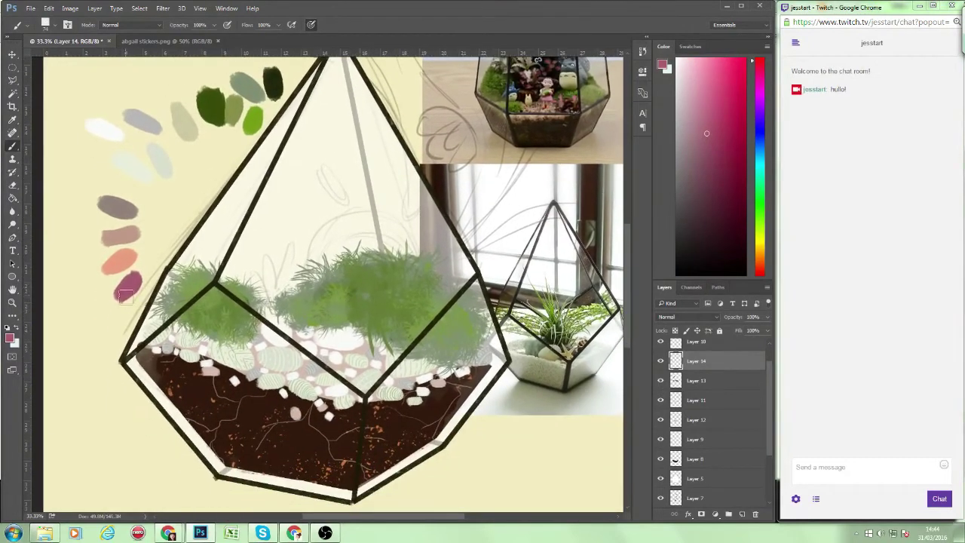
{"action": "mouse_move", "coordinate": [388, 345]}
{"action": "left_mouse_down"}
{"action": "mouse_move", "coordinate": [369, 308]}
{"action": "mouse_move", "coordinate": [415, 315]}
{"action": "mouse_move", "coordinate": [366, 340]}
{"action": "mouse_move", "coordinate": [433, 361]}
{"action": "mouse_move", "coordinate": [426, 368]}
{"action": "left_mouse_up"}
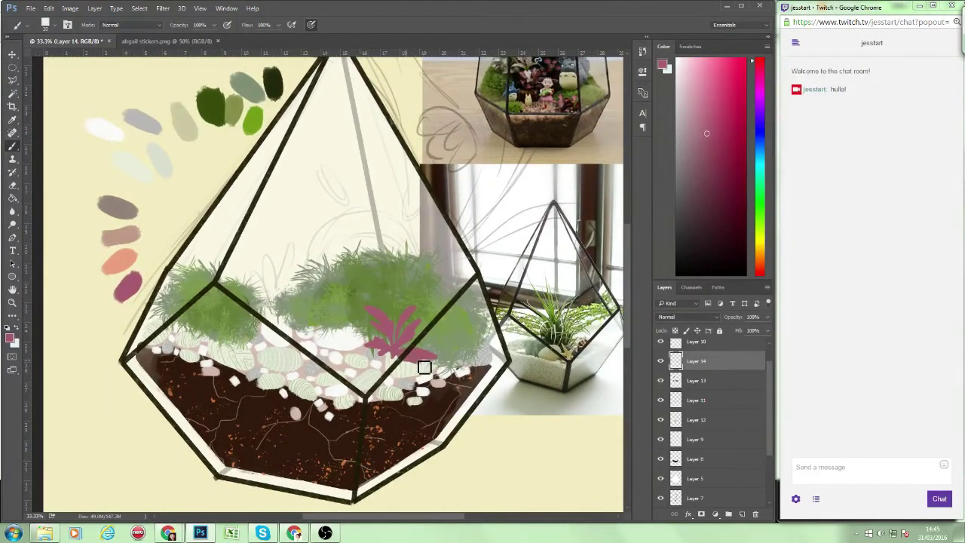
Paint a brown base under the succulent, then pick tan and yellowish colours with a 74 px tip.
{"action": "left_click", "coordinate": [579, 98], "text": "alt"}
{"action": "left_click_drag", "start_coordinate": [93, 293], "coordinate": [109, 304]}
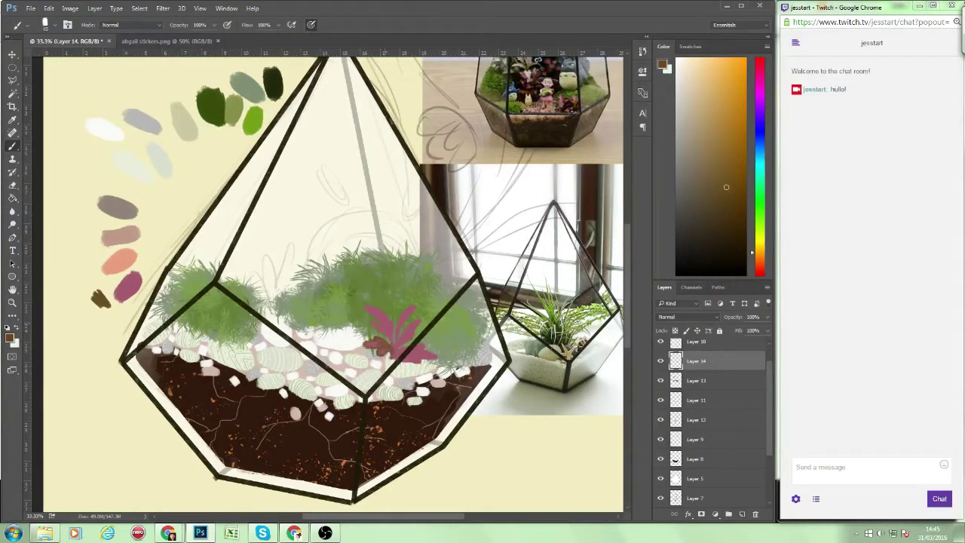
{"action": "left_click_drag", "start_coordinate": [375, 340], "coordinate": [390, 349]}
{"action": "left_click", "coordinate": [18, 24]}
{"action": "left_click", "coordinate": [75, 76]}
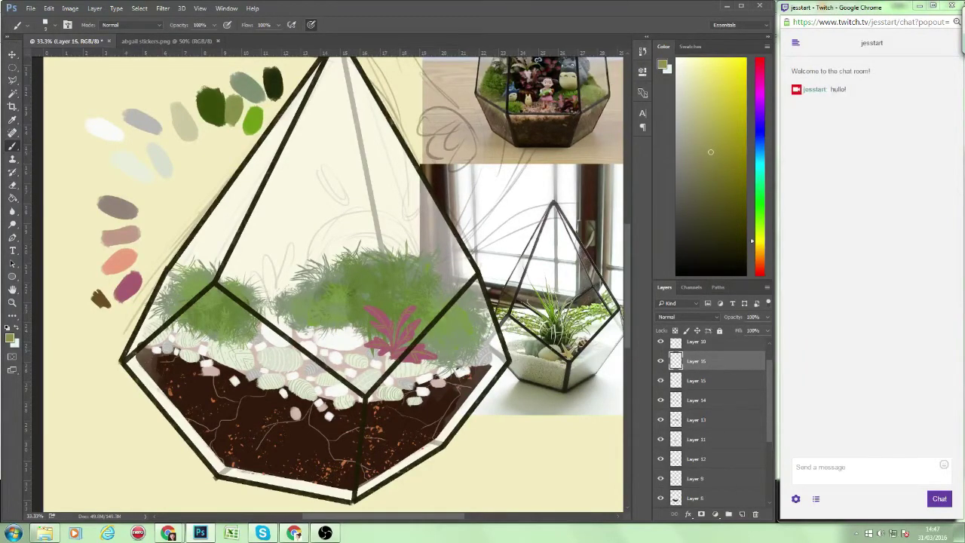
{"action": "left_click", "coordinate": [430, 344], "text": "alt"}
Replace the empty Layer 16 with a new layer and paint lighter pink succulent leaves.
{"action": "left_click", "coordinate": [701, 401]}
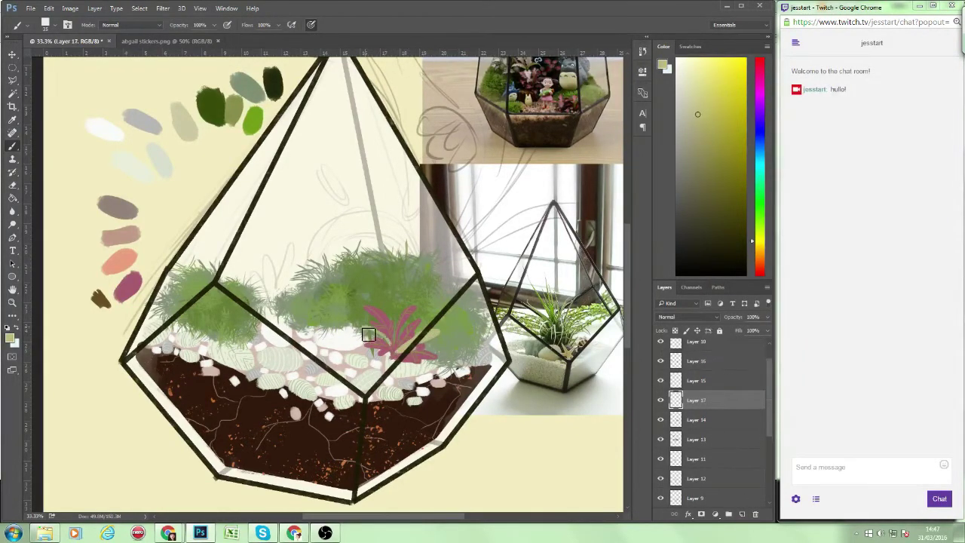
{"action": "left_click", "coordinate": [705, 420]}
{"action": "left_click", "coordinate": [396, 331], "text": "alt"}
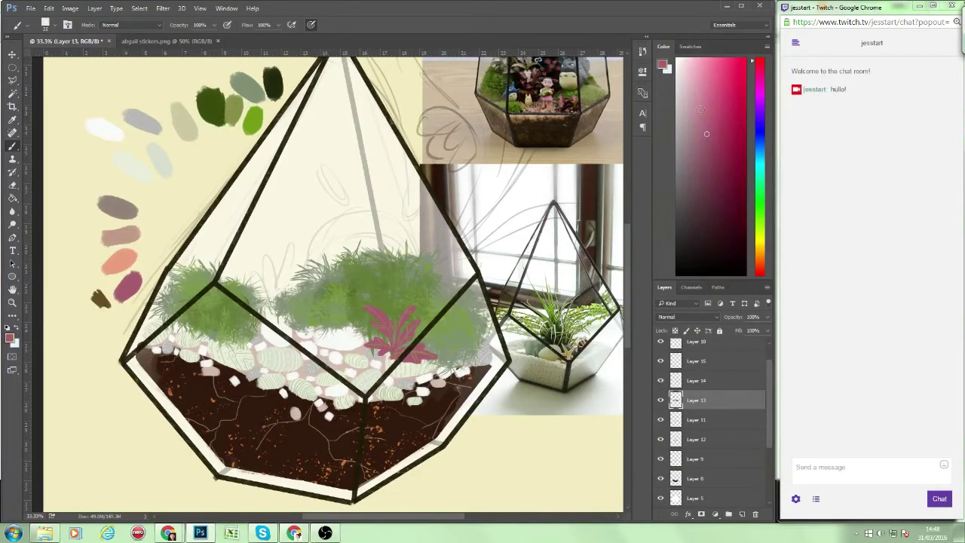
{"action": "left_click", "coordinate": [743, 514]}
{"action": "mouse_move", "coordinate": [433, 338]}
{"action": "left_mouse_down"}
{"action": "mouse_move", "coordinate": [370, 332]}
{"action": "mouse_move", "coordinate": [399, 301]}
{"action": "left_mouse_up"}
{"action": "left_click_drag", "start_coordinate": [355, 362], "coordinate": [393, 363]}
On new Layer 17, paint a curved olive-green stem rising from the moss.
{"action": "left_click", "coordinate": [341, 294], "text": "alt"}
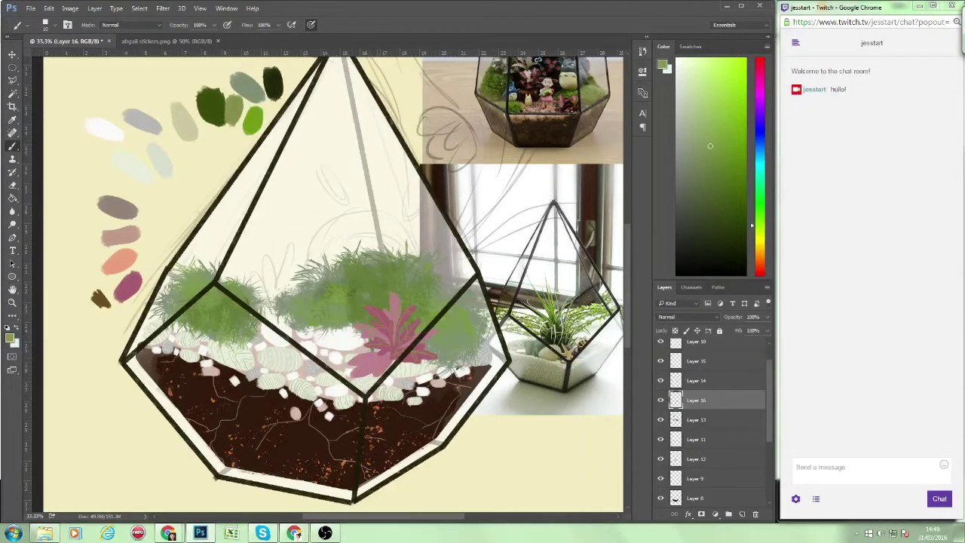
{"action": "left_click_drag", "start_coordinate": [249, 385], "coordinate": [240, 408]}
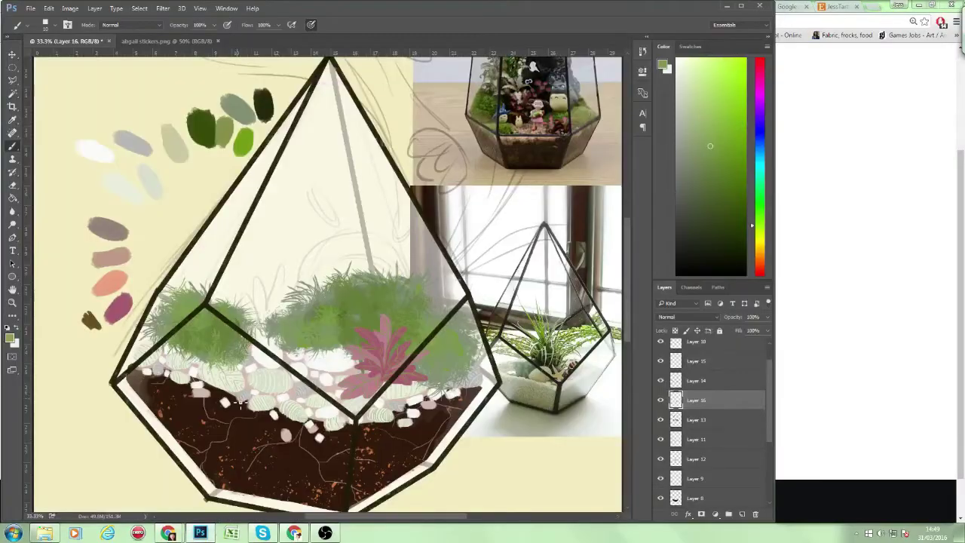
{"action": "left_click", "coordinate": [247, 407], "text": "alt"}
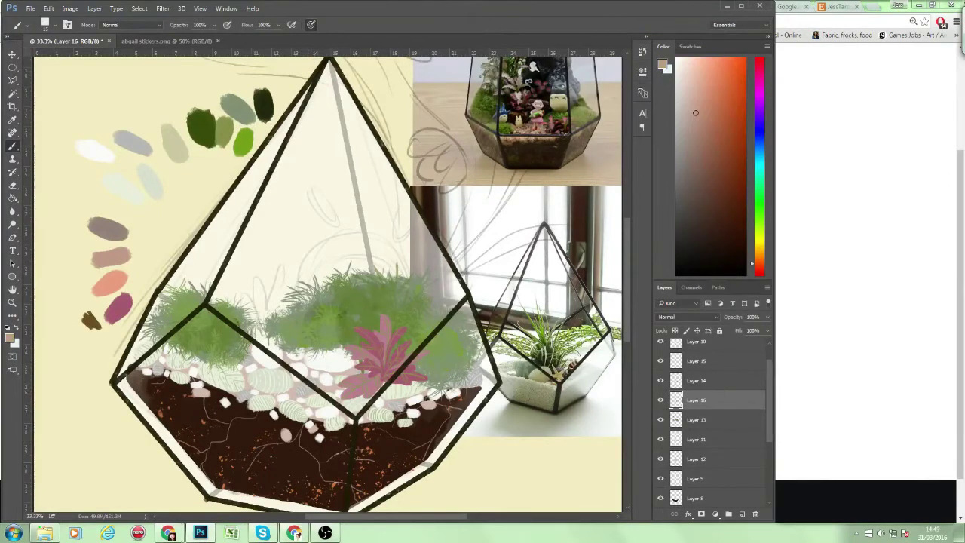
{"action": "left_click", "coordinate": [742, 514]}
{"action": "left_click_drag", "start_coordinate": [286, 320], "coordinate": [240, 256]}
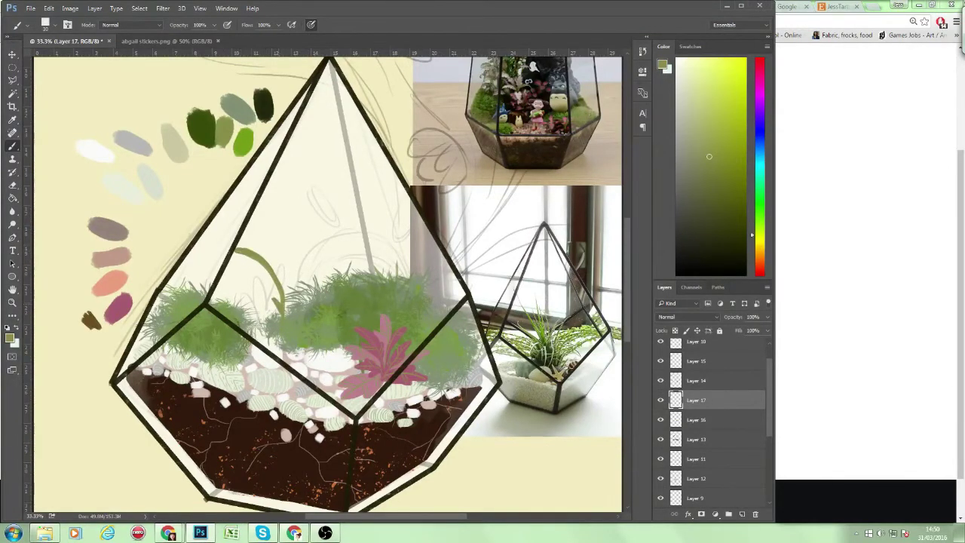
Branch the olive fern into several arcing stems lined with leaflets.
{"action": "left_click_drag", "start_coordinate": [290, 300], "coordinate": [270, 265]}
{"action": "mouse_move", "coordinate": [298, 294]}
{"action": "left_mouse_down"}
{"action": "mouse_move", "coordinate": [363, 235]}
{"action": "mouse_move", "coordinate": [329, 255]}
{"action": "left_mouse_up"}
{"action": "mouse_move", "coordinate": [260, 288]}
{"action": "left_mouse_down"}
{"action": "mouse_move", "coordinate": [210, 268]}
{"action": "mouse_move", "coordinate": [235, 277]}
{"action": "left_mouse_up"}
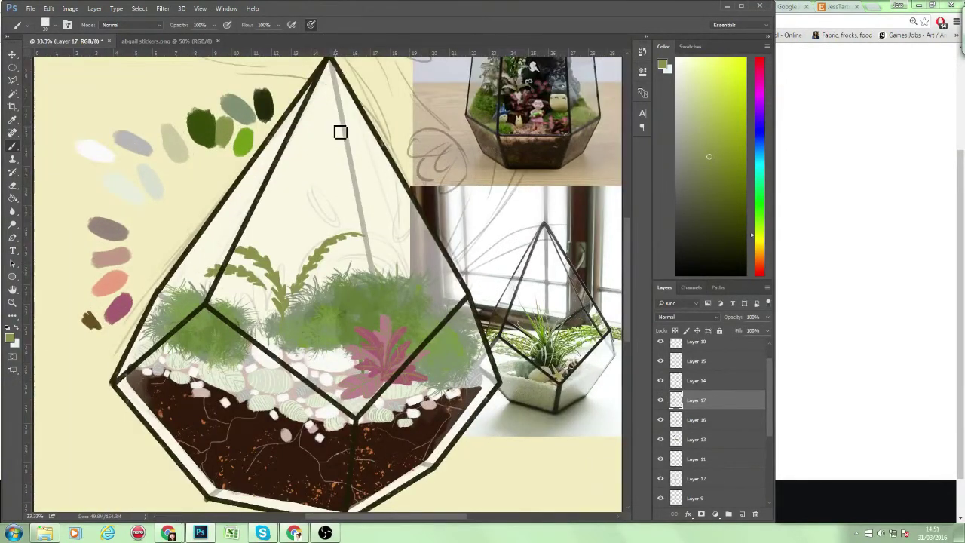
{"action": "mouse_move", "coordinate": [319, 200]}
{"action": "left_mouse_down"}
{"action": "mouse_move", "coordinate": [302, 264]}
{"action": "mouse_move", "coordinate": [278, 150]}
{"action": "left_mouse_up"}
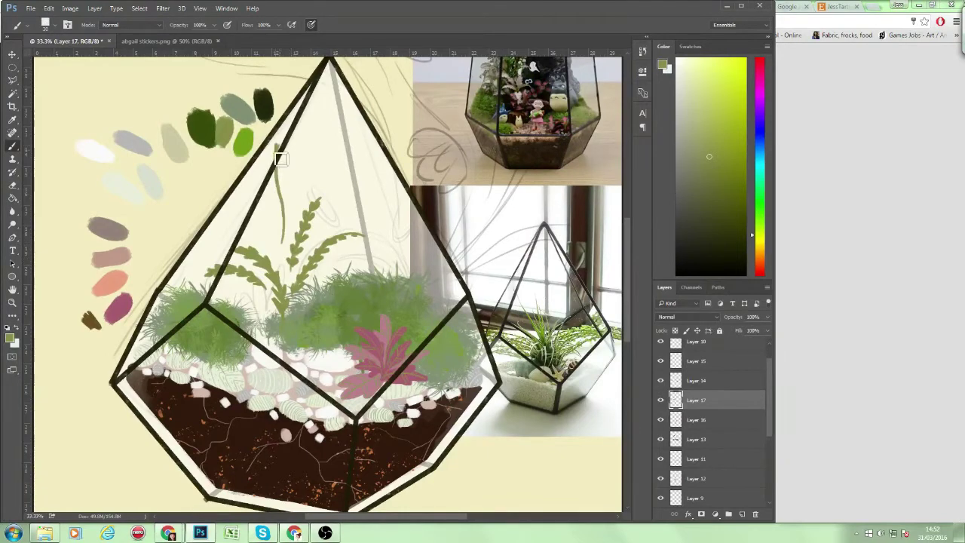
{"action": "left_click_drag", "start_coordinate": [288, 201], "coordinate": [238, 209]}
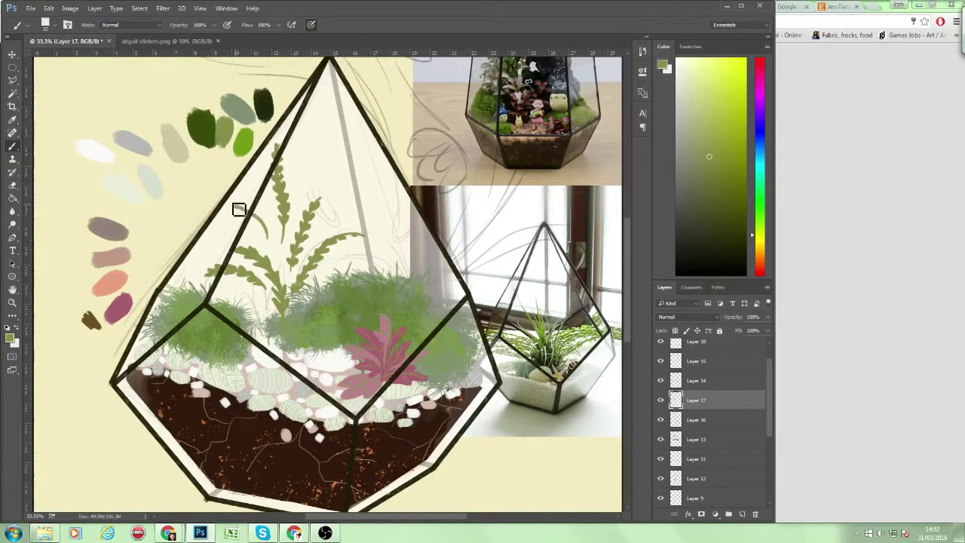
{"action": "left_click", "coordinate": [245, 217], "text": "alt"}
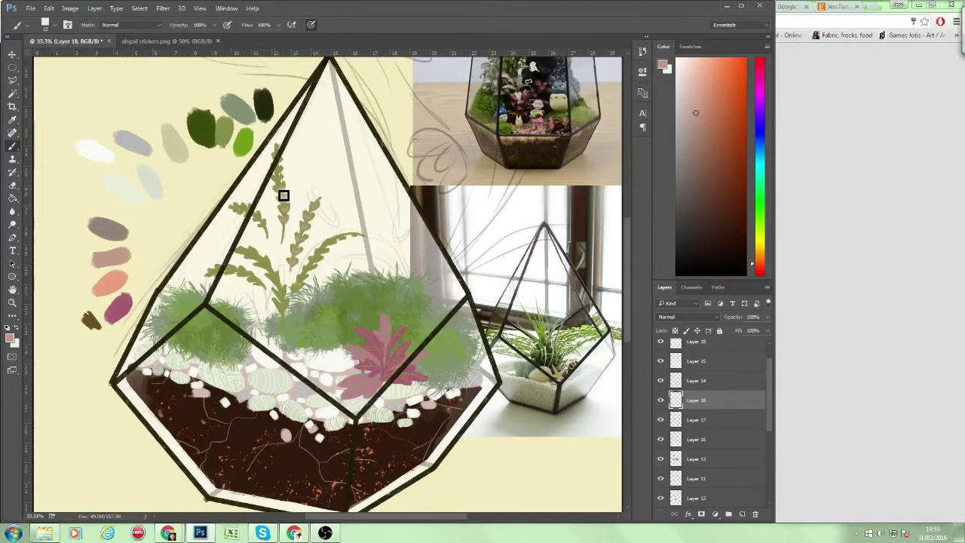
On a small brush and new layer below Layer 17, paint light yellow-green fern leaves.
{"action": "key", "text": "bracketleft"}
{"action": "key", "text": "bracketleft"}
{"action": "key", "text": "bracketleft"}
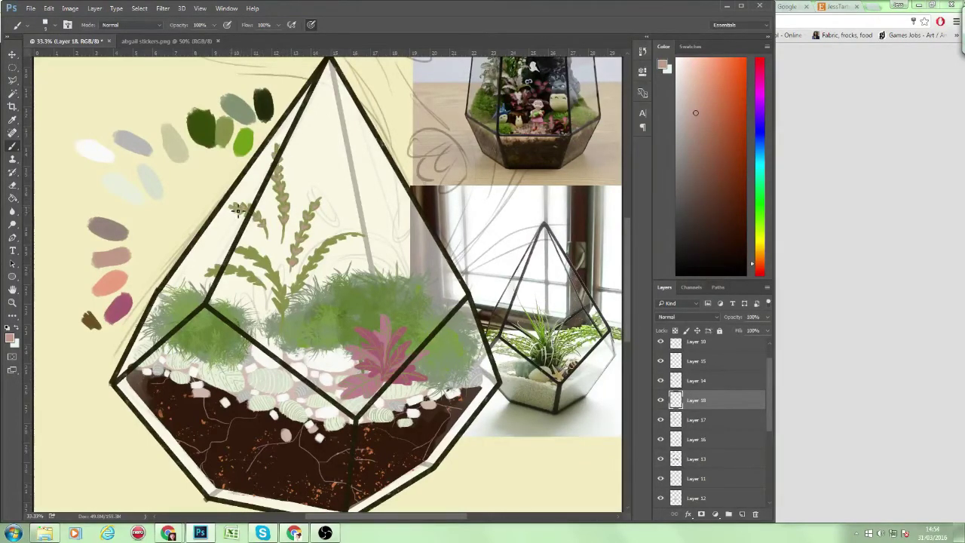
{"action": "key", "text": "bracketright"}
{"action": "key", "text": "bracketright"}
{"action": "key", "text": "bracketleft"}
{"action": "key", "text": "bracketleft"}
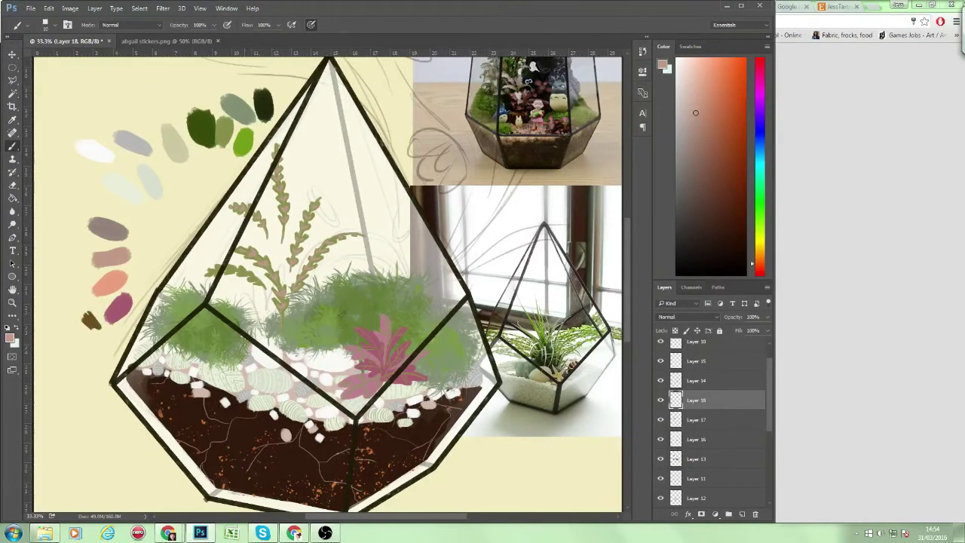
{"action": "key", "text": "ctrl+shift+alt+n"}
{"action": "left_click", "coordinate": [691, 157]}
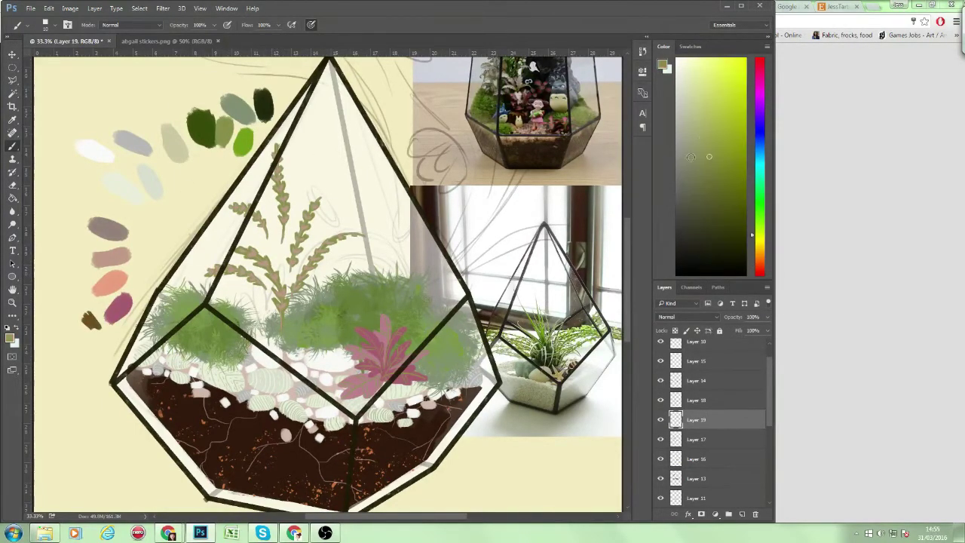
{"action": "left_click", "coordinate": [331, 234], "text": "alt"}
{"action": "left_click_drag", "start_coordinate": [339, 223], "coordinate": [317, 254]}
{"action": "mouse_move", "coordinate": [282, 281]}
{"action": "left_mouse_down"}
{"action": "mouse_move", "coordinate": [308, 191]}
{"action": "mouse_move", "coordinate": [287, 252]}
{"action": "mouse_move", "coordinate": [308, 213]}
{"action": "mouse_move", "coordinate": [288, 238]}
{"action": "left_mouse_up"}
{"action": "key", "text": "ctrl+bracketleft"}
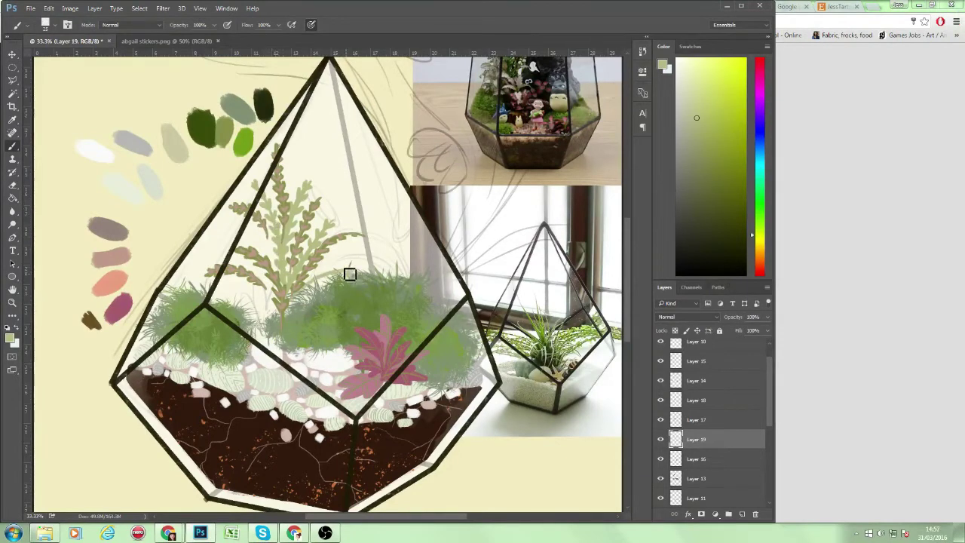
{"action": "left_click_drag", "start_coordinate": [302, 292], "coordinate": [351, 297]}
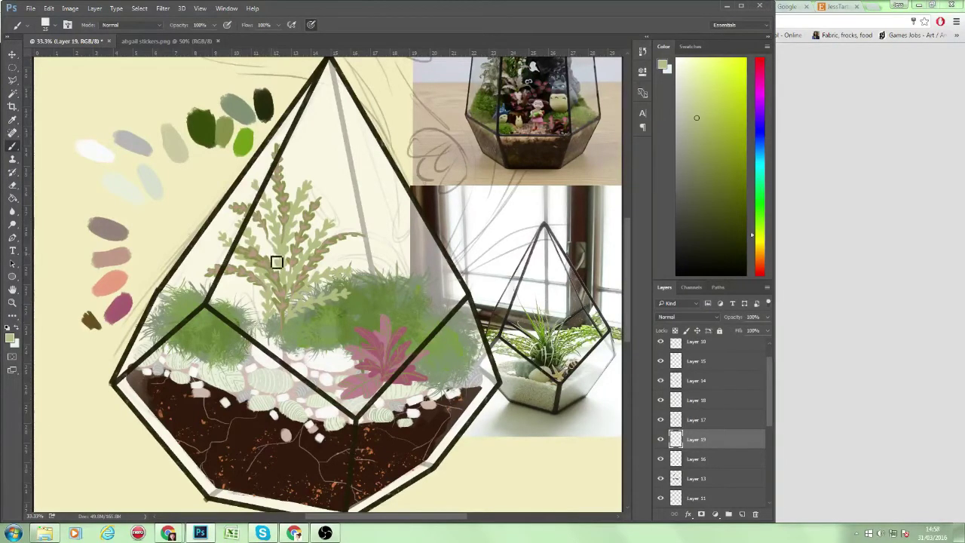
{"action": "left_click_drag", "start_coordinate": [276, 261], "coordinate": [245, 219]}
Dab salmon pink tips onto the fern's fronds.
{"action": "left_click", "coordinate": [111, 283], "text": "alt"}
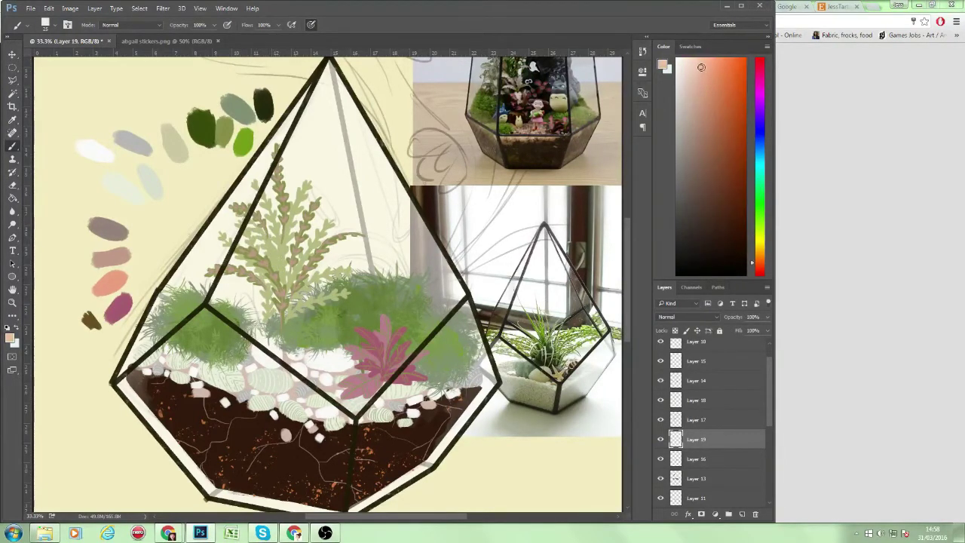
{"action": "left_click", "coordinate": [310, 190]}
{"action": "left_click_drag", "start_coordinate": [305, 217], "coordinate": [292, 235]}
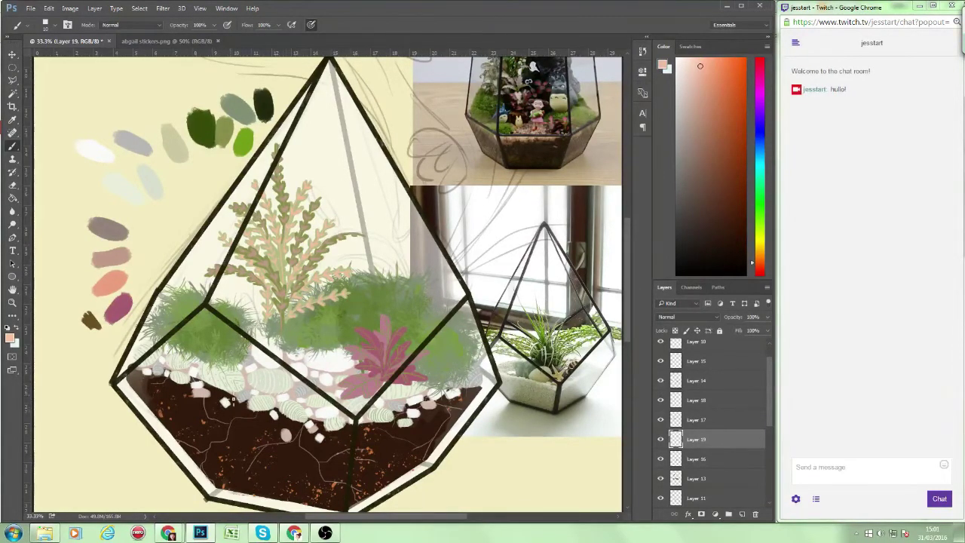
On a new layer, paint a large dark grey egg-shaped Totoro body among the plants.
{"action": "left_click", "coordinate": [344, 312], "text": "alt"}
{"action": "key", "text": "ctrl+shift+alt+n"}
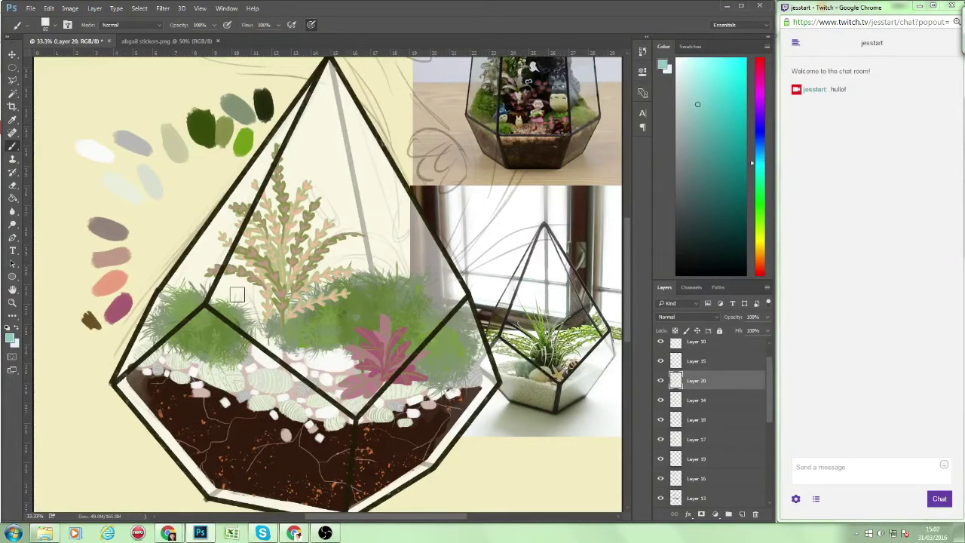
{"action": "mouse_move", "coordinate": [248, 296]}
{"action": "left_mouse_down"}
{"action": "mouse_move", "coordinate": [257, 348]}
{"action": "mouse_move", "coordinate": [296, 360]}
{"action": "left_mouse_up"}
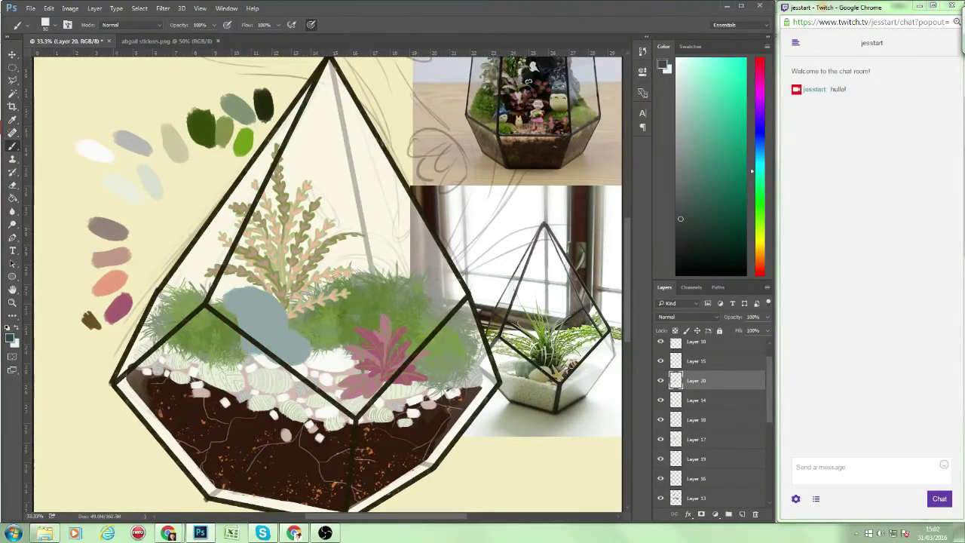
{"action": "left_click_drag", "start_coordinate": [392, 196], "coordinate": [395, 317]}
{"action": "left_click_drag", "start_coordinate": [381, 219], "coordinate": [328, 328]}
{"action": "mouse_move", "coordinate": [331, 204]}
{"action": "left_mouse_down"}
{"action": "mouse_move", "coordinate": [313, 309]}
{"action": "mouse_move", "coordinate": [324, 343]}
{"action": "left_mouse_up"}
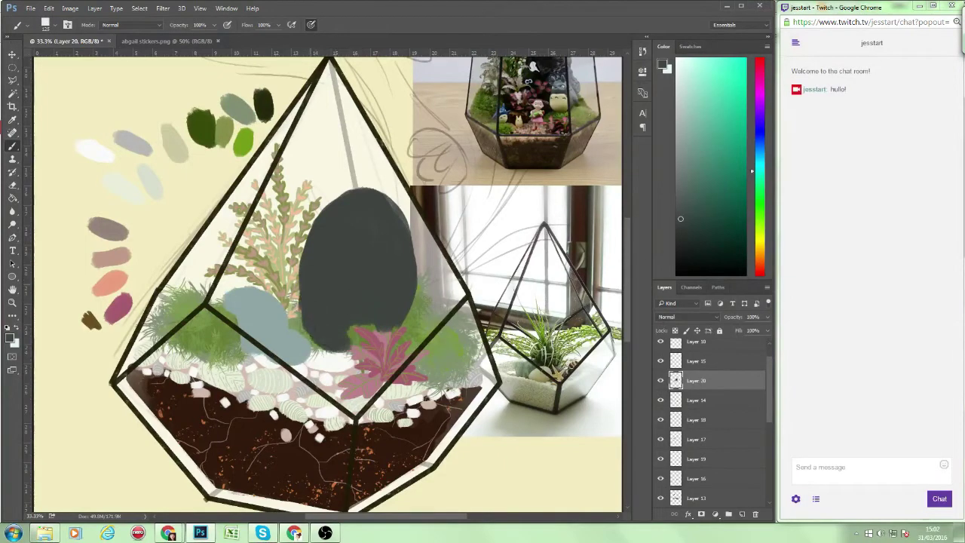
{"action": "left_click_drag", "start_coordinate": [306, 226], "coordinate": [302, 348]}
{"action": "left_click_drag", "start_coordinate": [373, 204], "coordinate": [415, 317]}
{"action": "left_click_drag", "start_coordinate": [320, 332], "coordinate": [385, 360]}
Erase the stray grey-blue blob, trim the egg's edges, and move the layer beneath Layer 17.
{"action": "key", "text": "e"}
{"action": "mouse_move", "coordinate": [226, 295]}
{"action": "left_mouse_down"}
{"action": "mouse_move", "coordinate": [301, 362]}
{"action": "mouse_move", "coordinate": [392, 200]}
{"action": "left_mouse_up"}
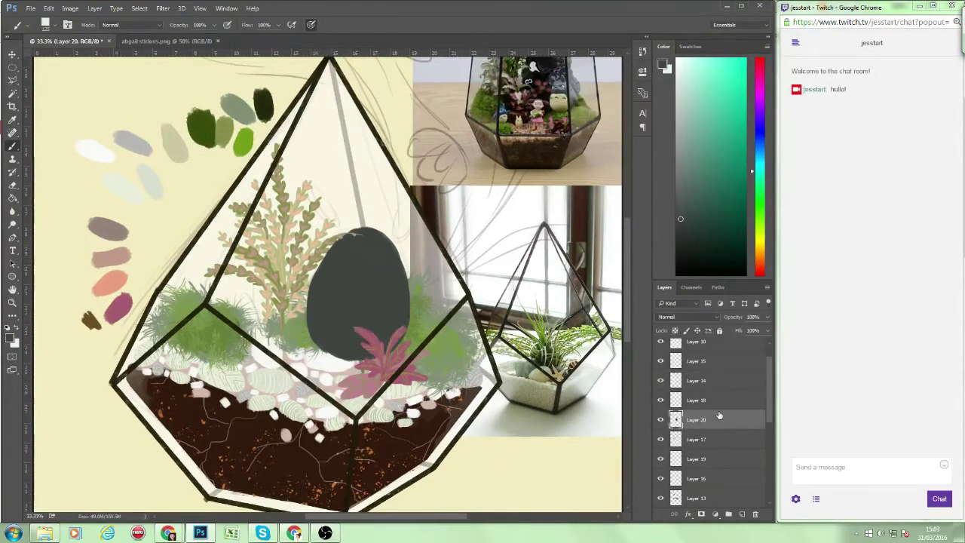
{"action": "left_click_drag", "start_coordinate": [702, 380], "coordinate": [711, 434]}
{"action": "left_click_drag", "start_coordinate": [697, 478], "coordinate": [701, 431]}
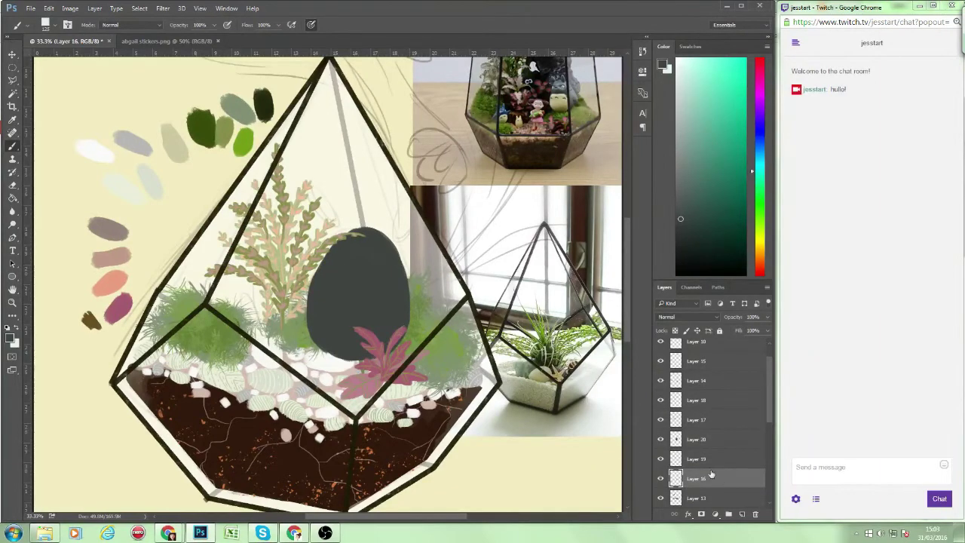
Paint a cream belly and a white mouth inside the egg shape.
{"action": "left_click", "coordinate": [741, 514], "text": "ctrl"}
{"action": "mouse_move", "coordinate": [384, 287]}
{"action": "left_mouse_down"}
{"action": "mouse_move", "coordinate": [362, 316]}
{"action": "mouse_move", "coordinate": [332, 294]}
{"action": "mouse_move", "coordinate": [354, 355]}
{"action": "left_mouse_up"}
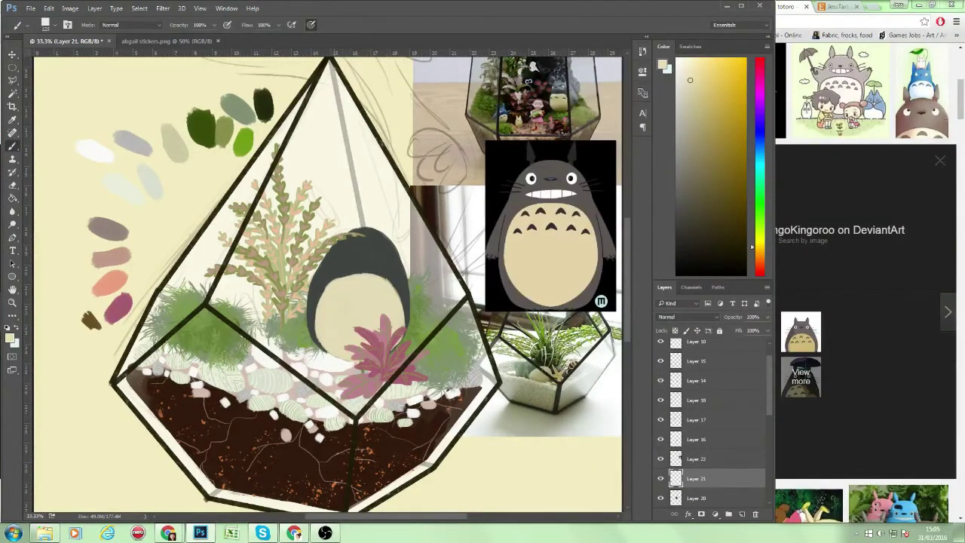
{"action": "key", "text": "x"}
{"action": "mouse_move", "coordinate": [339, 264]}
{"action": "left_mouse_down"}
{"action": "mouse_move", "coordinate": [388, 266]}
{"action": "mouse_move", "coordinate": [380, 268]}
{"action": "left_mouse_up"}
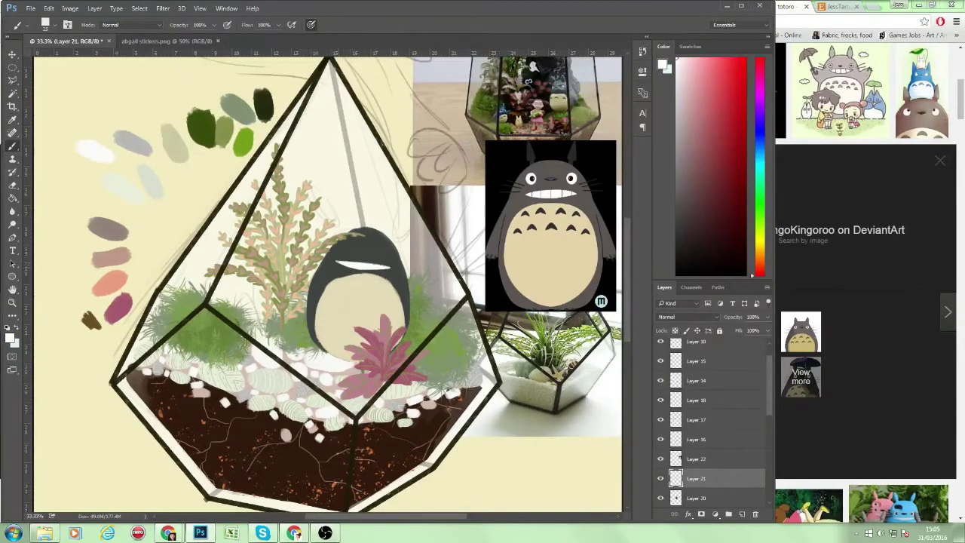
Repaint Totoro's body in grey-brown on the body layer.
{"action": "left_click", "coordinate": [520, 249], "text": "alt"}
{"action": "left_click", "coordinate": [696, 498]}
{"action": "left_click_drag", "start_coordinate": [370, 230], "coordinate": [407, 332]}
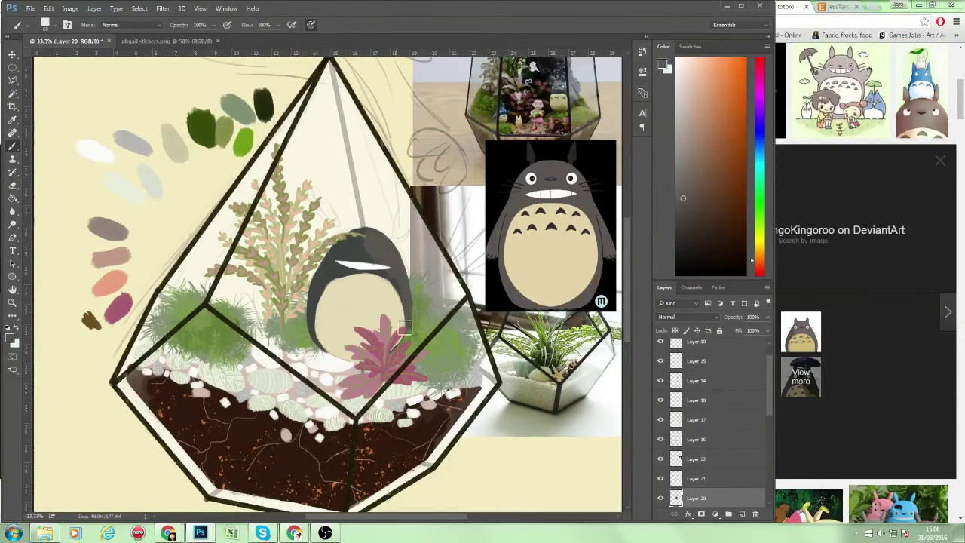
{"action": "left_click_drag", "start_coordinate": [332, 238], "coordinate": [399, 355]}
{"action": "left_click_drag", "start_coordinate": [362, 233], "coordinate": [320, 336]}
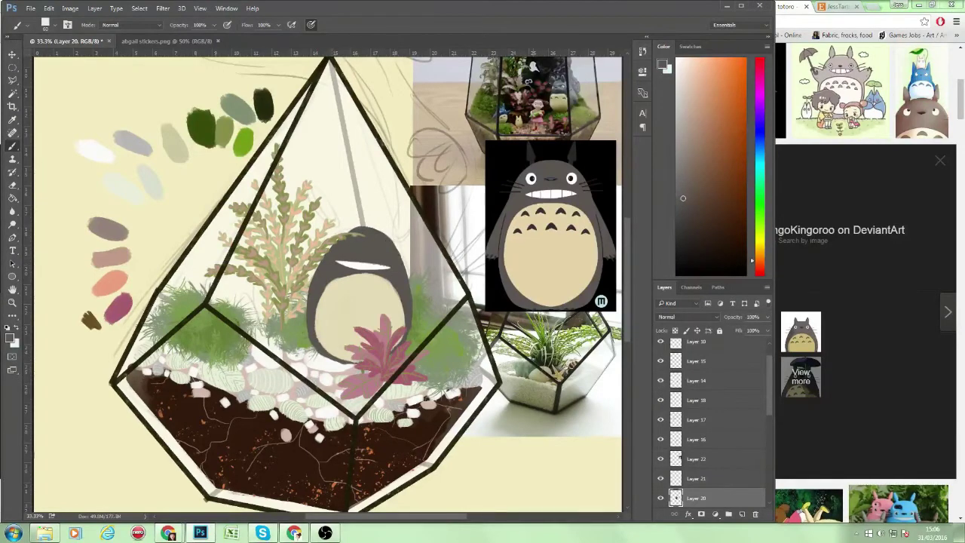
On a new layer, paint one pointed near-black ear and duplicate it to the head's left side.
{"action": "key", "text": "d"}
{"action": "key", "text": "ctrl+shift+alt+n"}
{"action": "mouse_move", "coordinate": [392, 237]}
{"action": "left_mouse_down"}
{"action": "mouse_move", "coordinate": [352, 238]}
{"action": "mouse_move", "coordinate": [411, 208]}
{"action": "mouse_move", "coordinate": [393, 232]}
{"action": "mouse_move", "coordinate": [328, 207]}
{"action": "mouse_move", "coordinate": [343, 230]}
{"action": "left_mouse_up"}
{"action": "key", "text": "ctrl+alt+z"}
{"action": "key", "text": "ctrl+alt+z"}
{"action": "key", "text": "ctrl+alt+z"}
{"action": "key", "text": "ctrl+alt+z"}
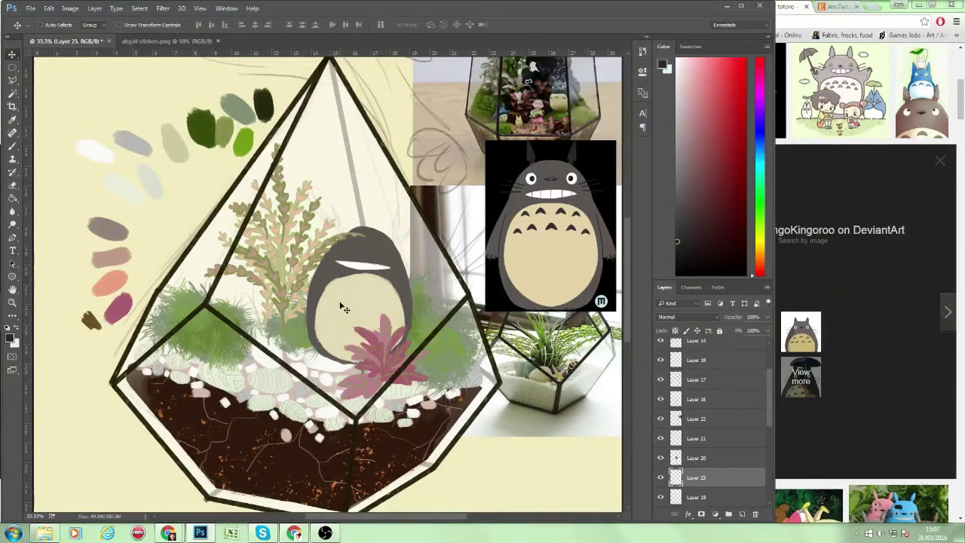
{"action": "mouse_move", "coordinate": [398, 216]}
{"action": "left_mouse_down"}
{"action": "mouse_move", "coordinate": [407, 200]}
{"action": "mouse_move", "coordinate": [386, 228]}
{"action": "left_mouse_up"}
{"action": "left_click", "coordinate": [12, 55]}
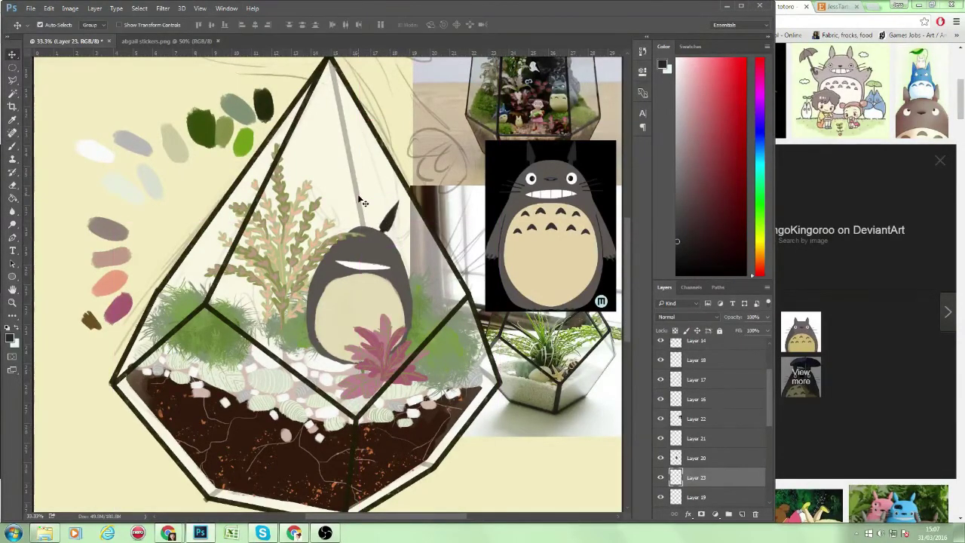
{"action": "left_click_drag", "start_coordinate": [406, 201], "coordinate": [366, 199]}
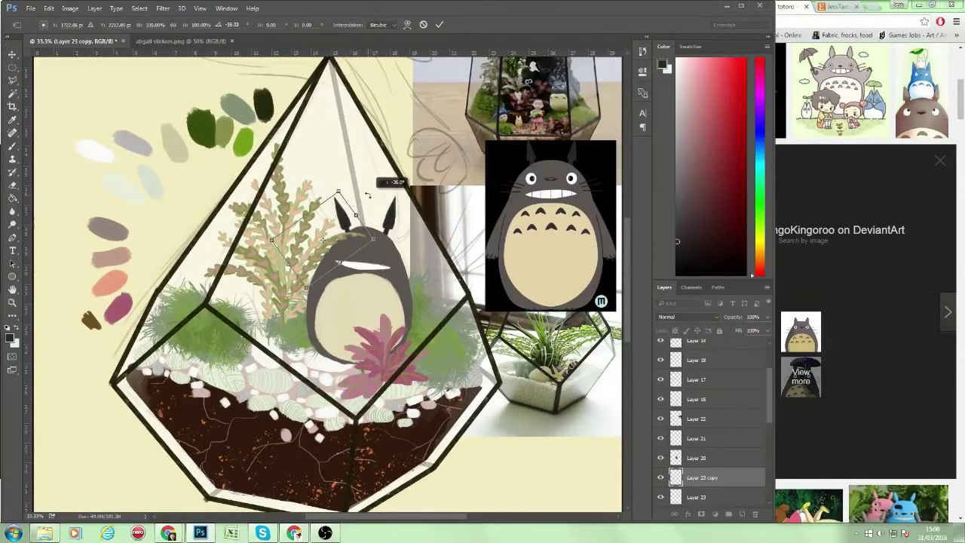
{"action": "key", "text": "Return"}
Add two white eyes and dark belly arcs, then hide Layers 21, 23 and 23 copy.
{"action": "key", "text": "b"}
{"action": "key", "text": "alt+bracketright"}
{"action": "key", "text": "alt+bracketright"}
{"action": "left_click", "coordinate": [381, 251]}
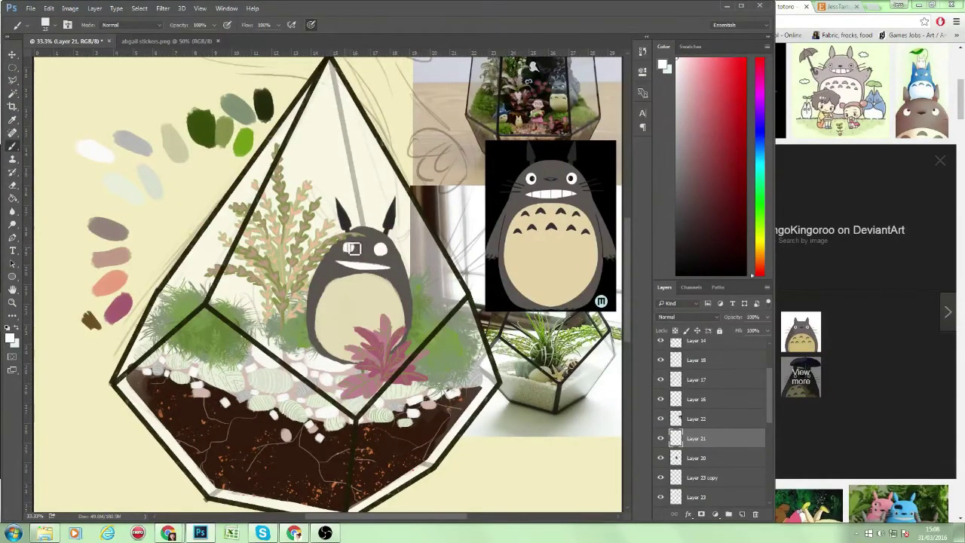
{"action": "left_click", "coordinate": [348, 249]}
{"action": "key", "text": "x"}
{"action": "left_click_drag", "start_coordinate": [369, 290], "coordinate": [380, 289]}
{"action": "left_click_drag", "start_coordinate": [331, 289], "coordinate": [341, 290]}
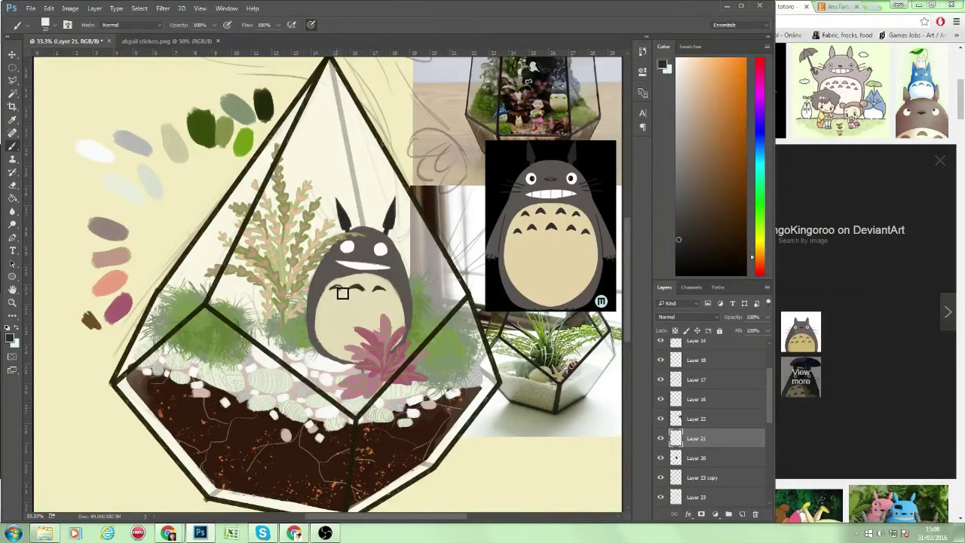
{"action": "left_click_drag", "start_coordinate": [661, 438], "coordinate": [660, 497]}
Repaint small ears on Totoro's grey body layer and reshape the body.
{"action": "left_click", "coordinate": [362, 287]}
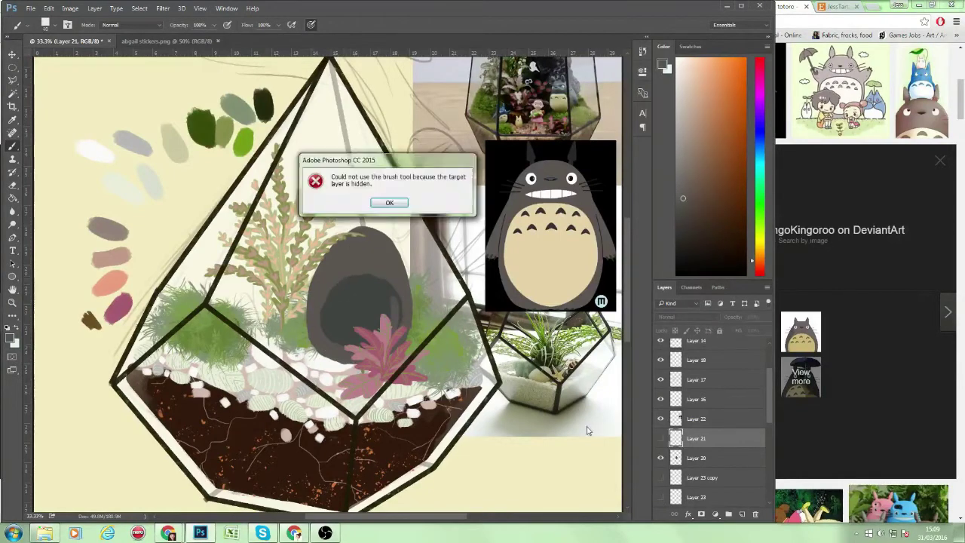
{"action": "key", "text": "Return"}
{"action": "left_click", "coordinate": [696, 458]}
{"action": "left_click", "coordinate": [169, 535]}
{"action": "left_click_drag", "start_coordinate": [383, 226], "coordinate": [394, 211]}
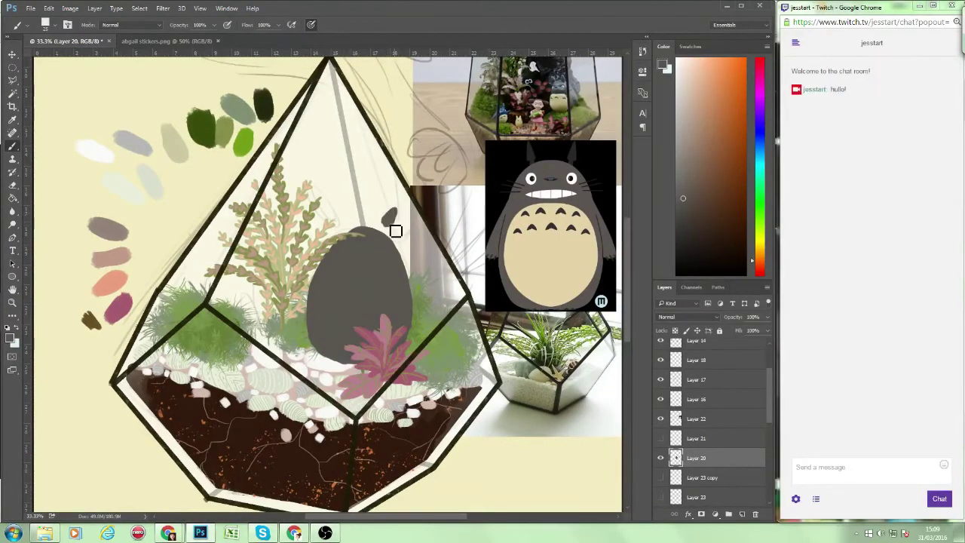
{"action": "key", "text": "v"}
{"action": "left_click_drag", "start_coordinate": [365, 285], "coordinate": [370, 288]}
{"action": "key", "text": "b"}
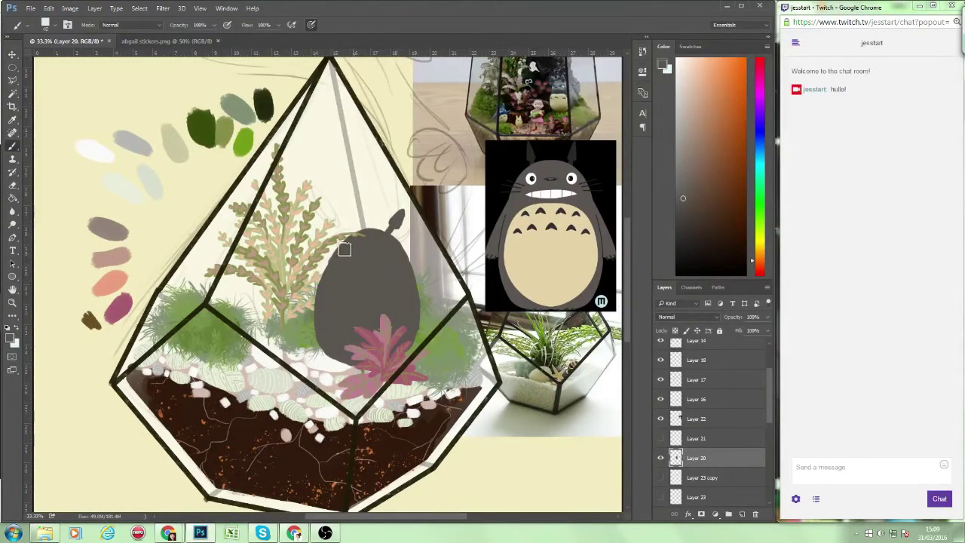
{"action": "left_click_drag", "start_coordinate": [356, 229], "coordinate": [351, 212]}
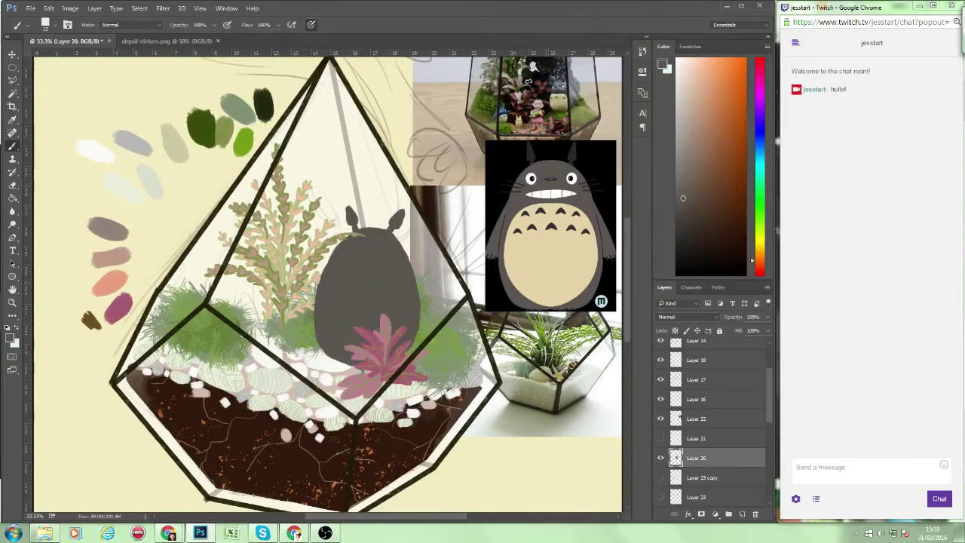
Add near-white cream eyes and a cream belly, and make the left ear fuller and taller.
{"action": "left_click", "coordinate": [530, 182], "text": "alt"}
{"action": "left_click", "coordinate": [381, 252]}
{"action": "left_click", "coordinate": [351, 250]}
{"action": "left_click", "coordinate": [354, 271], "text": "alt"}
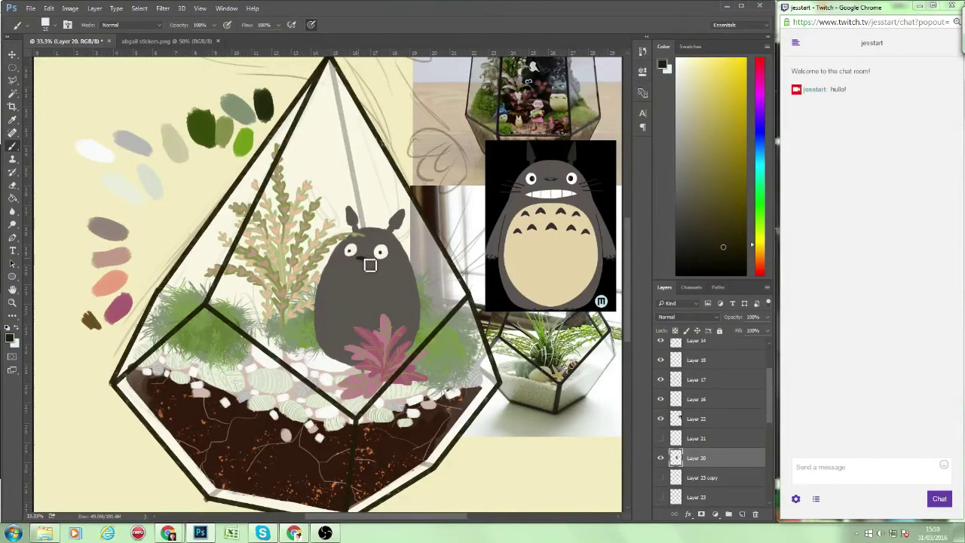
{"action": "left_click", "coordinate": [352, 252], "text": "alt"}
{"action": "mouse_move", "coordinate": [365, 283]}
{"action": "left_mouse_down"}
{"action": "mouse_move", "coordinate": [384, 316]}
{"action": "mouse_move", "coordinate": [342, 299]}
{"action": "mouse_move", "coordinate": [361, 351]}
{"action": "left_mouse_up"}
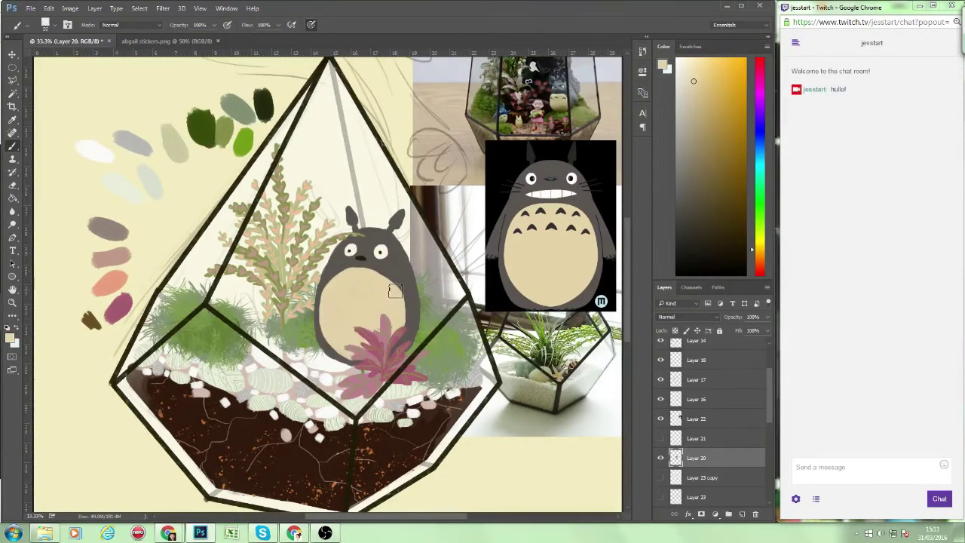
{"action": "key", "text": "ctrl+minus"}
{"action": "key", "text": "ctrl+minus"}
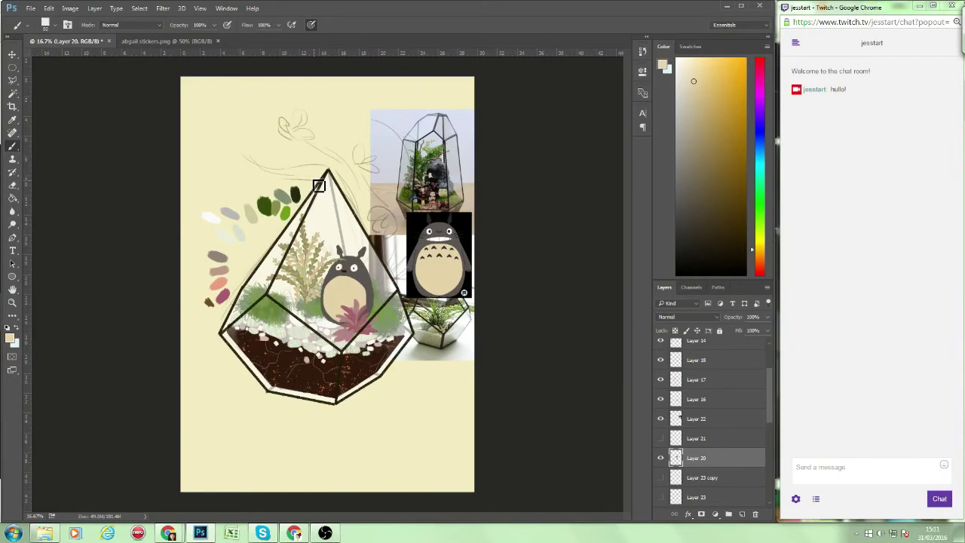
{"action": "key", "text": "ctrl+plus"}
{"action": "key", "text": "ctrl+plus"}
{"action": "key", "text": "ctrl+plus"}
{"action": "left_click", "coordinate": [378, 195], "text": "alt"}
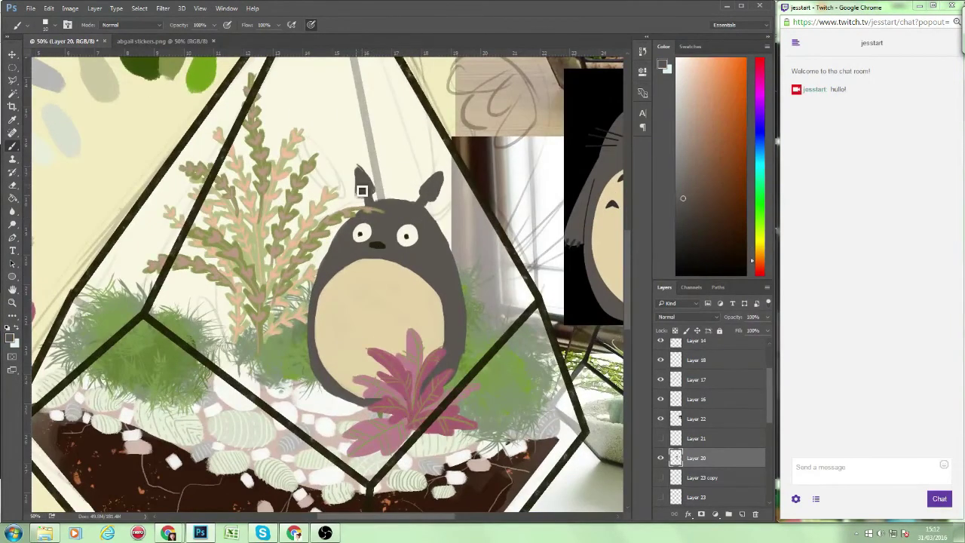
{"action": "left_click_drag", "start_coordinate": [362, 191], "coordinate": [361, 170]}
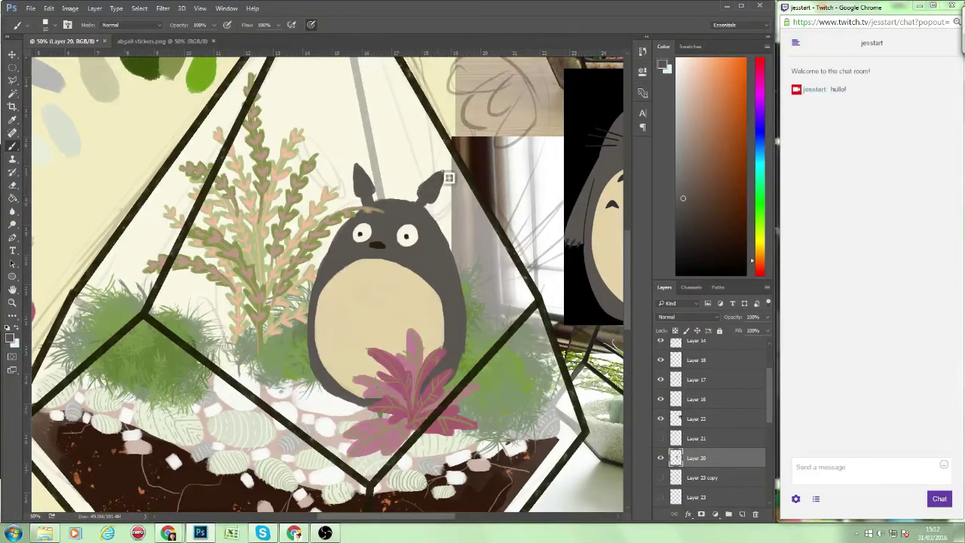
Paint rows of dark chevrons across the belly, then sample beige on a new layer above Layer 20.
{"action": "left_click_drag", "start_coordinate": [365, 290], "coordinate": [399, 287]}
{"action": "left_click_drag", "start_coordinate": [392, 226], "coordinate": [314, 200]}
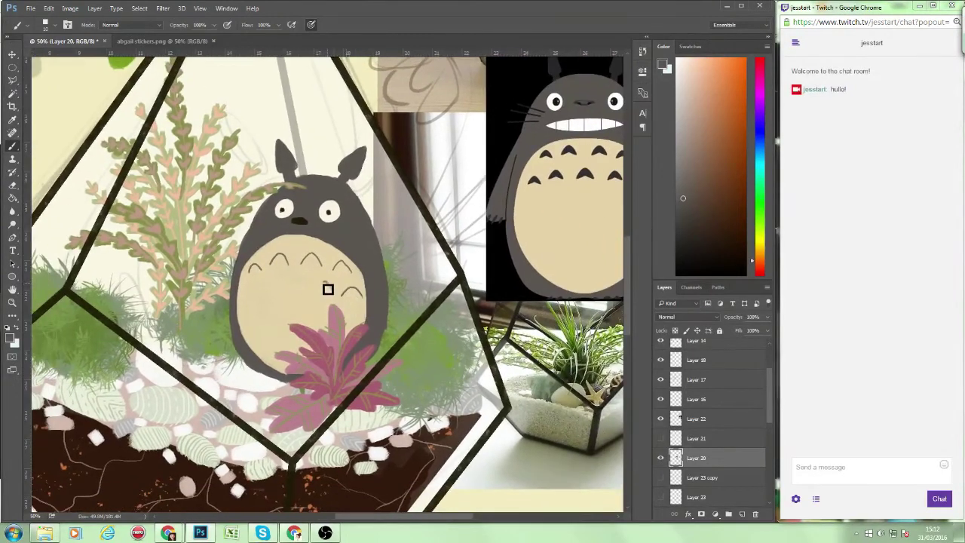
{"action": "mouse_move", "coordinate": [259, 295]}
{"action": "left_mouse_down"}
{"action": "mouse_move", "coordinate": [283, 287]}
{"action": "mouse_move", "coordinate": [274, 266]}
{"action": "left_mouse_up"}
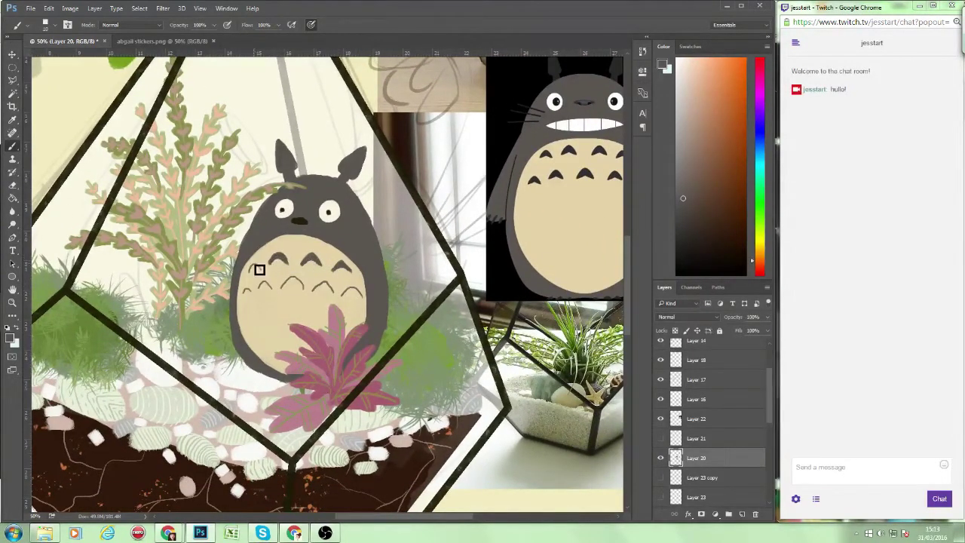
{"action": "mouse_move", "coordinate": [343, 296]}
{"action": "left_mouse_down"}
{"action": "mouse_move", "coordinate": [360, 294]}
{"action": "mouse_move", "coordinate": [331, 286]}
{"action": "left_mouse_up"}
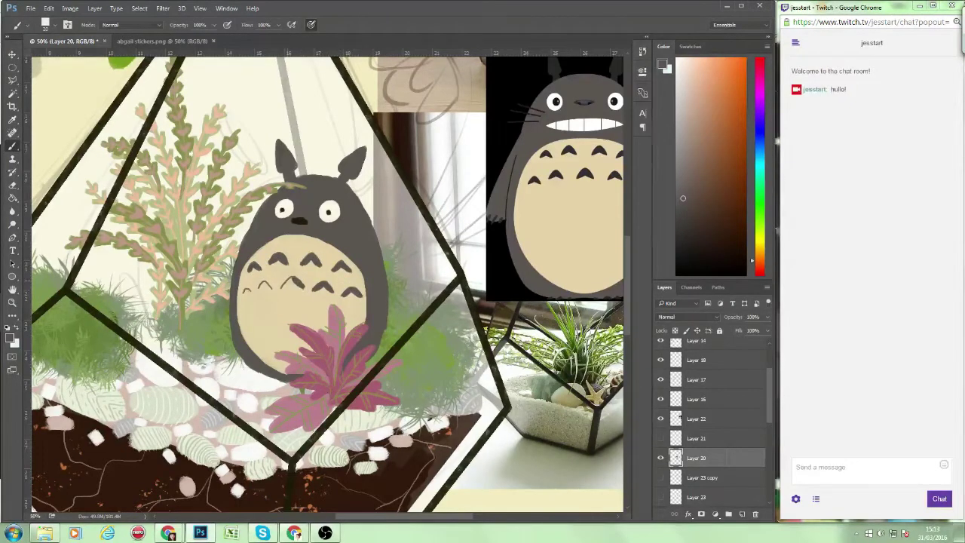
{"action": "left_click_drag", "start_coordinate": [241, 290], "coordinate": [256, 288]}
{"action": "left_click", "coordinate": [742, 515]}
{"action": "left_click", "coordinate": [301, 331], "text": "alt"}
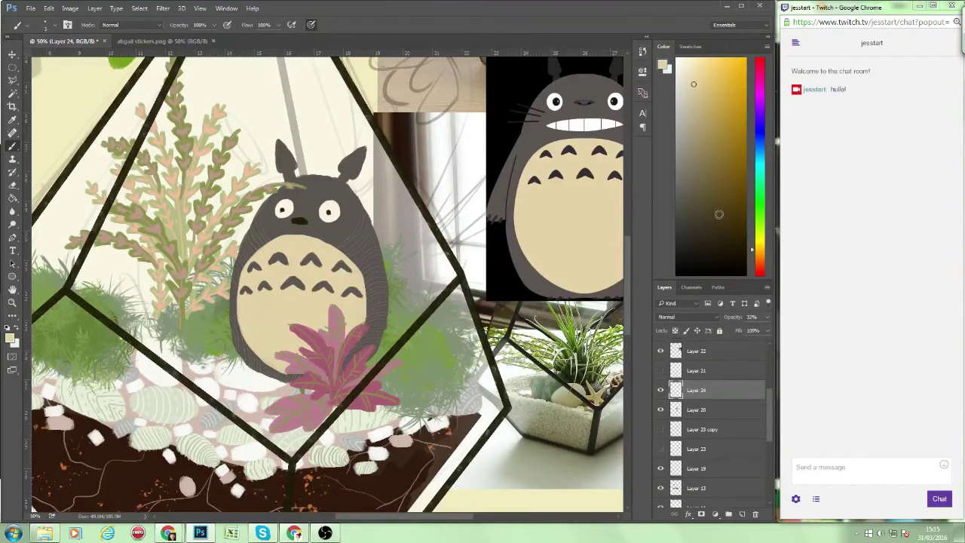
Add a new layer above Layer 24 and choose a near-black olive colour for whiskers.
{"action": "left_click_drag", "start_coordinate": [324, 286], "coordinate": [340, 303]}
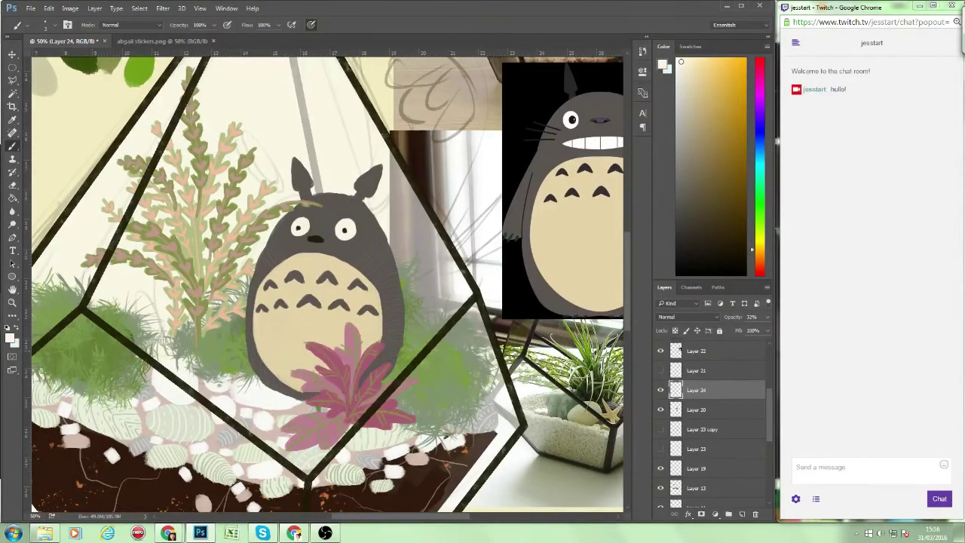
{"action": "left_click_drag", "start_coordinate": [363, 277], "coordinate": [355, 273]}
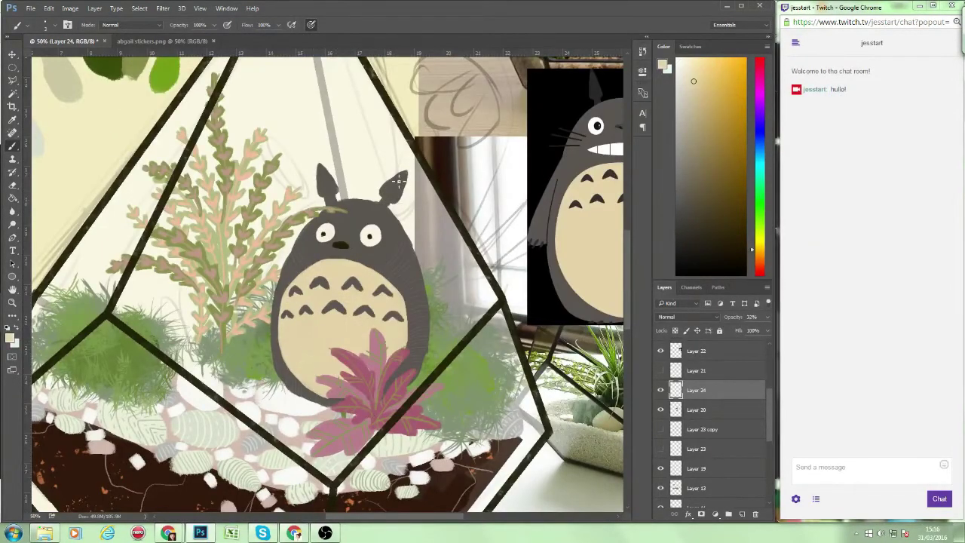
{"action": "left_click", "coordinate": [329, 186], "text": "alt"}
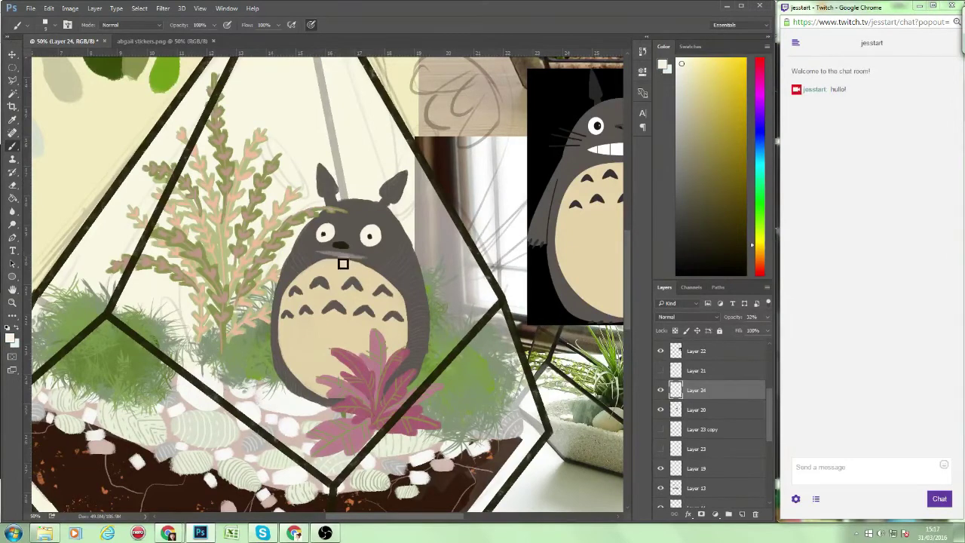
{"action": "key", "text": "ctrl+minus"}
{"action": "left_click", "coordinate": [742, 513]}
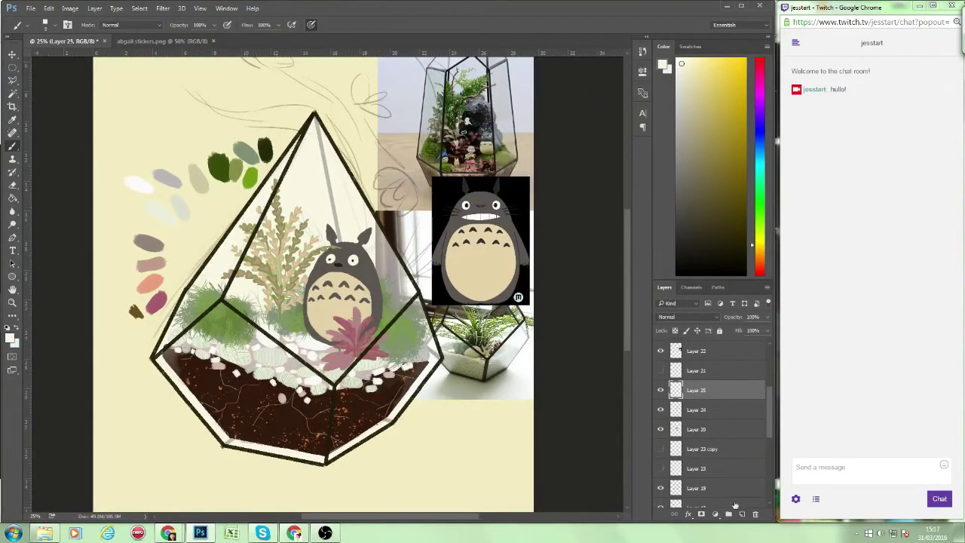
{"action": "left_click", "coordinate": [370, 256], "text": "alt"}
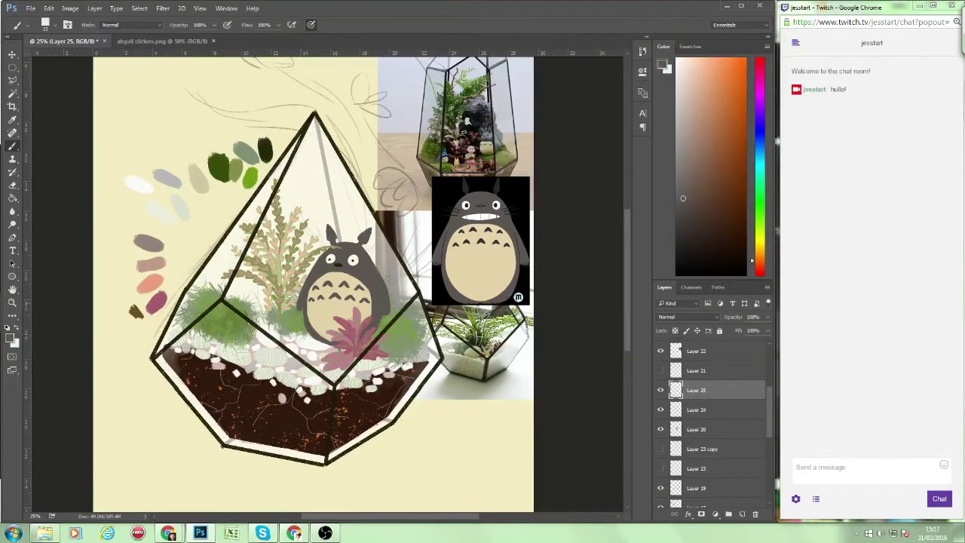
{"action": "left_click", "coordinate": [387, 313], "text": "alt"}
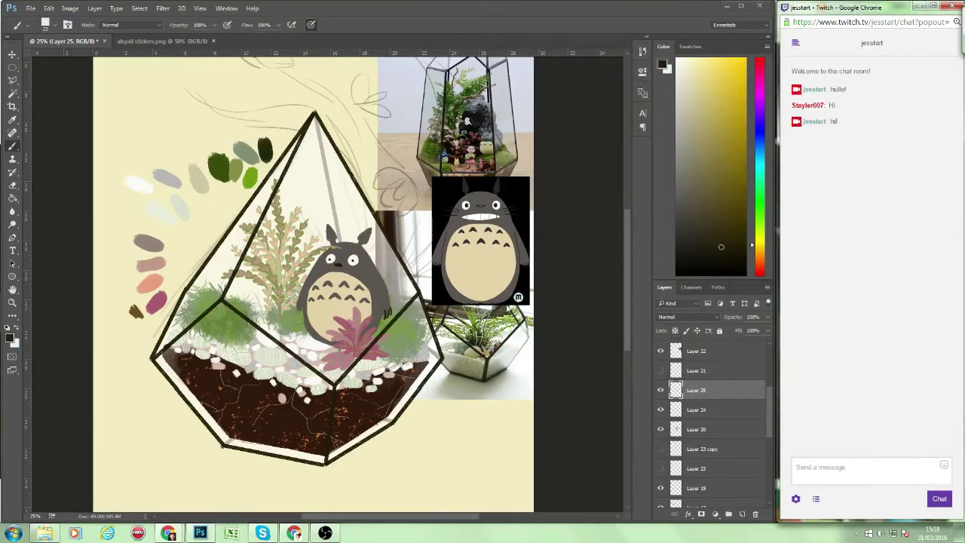
Brush dark whiskers on Totoro's face and hide the black Totoro reference image.
{"action": "key", "text": "ctrl+plus"}
{"action": "left_click_drag", "start_coordinate": [410, 327], "coordinate": [407, 333]}
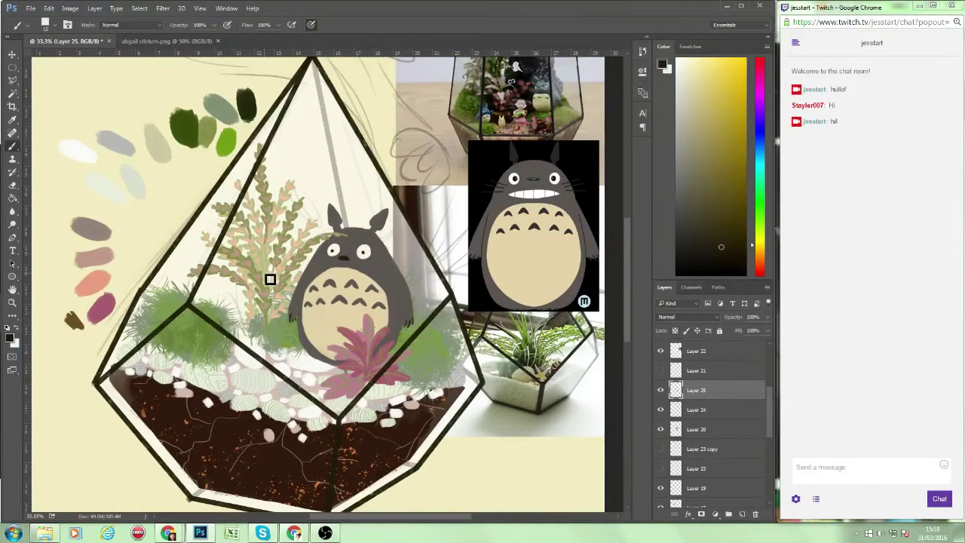
{"action": "left_click", "coordinate": [348, 264], "text": "alt"}
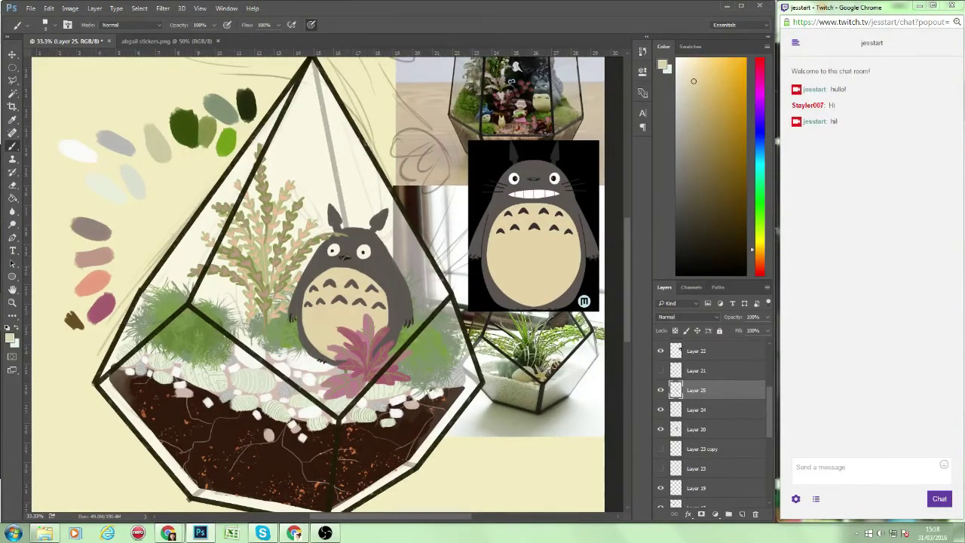
{"action": "left_click", "coordinate": [324, 264], "text": "alt"}
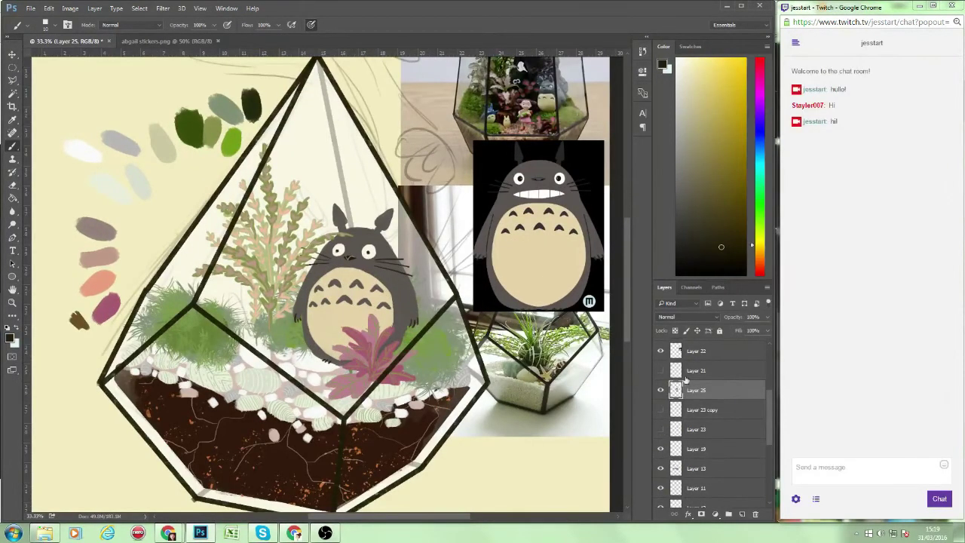
{"action": "left_click", "coordinate": [661, 351]}
{"action": "scroll", "coordinate": [328, 284], "scroll_direction": "left", "scroll_amount": 1}
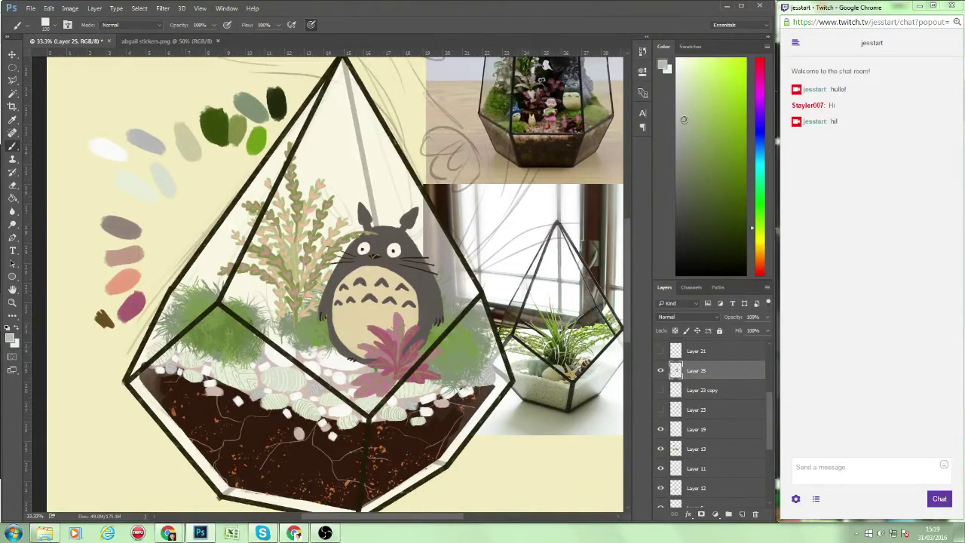
Paint pale grey-green leaves among the moss and add Layer 27 below Layer 26.
{"action": "left_click_drag", "start_coordinate": [284, 310], "coordinate": [308, 352]}
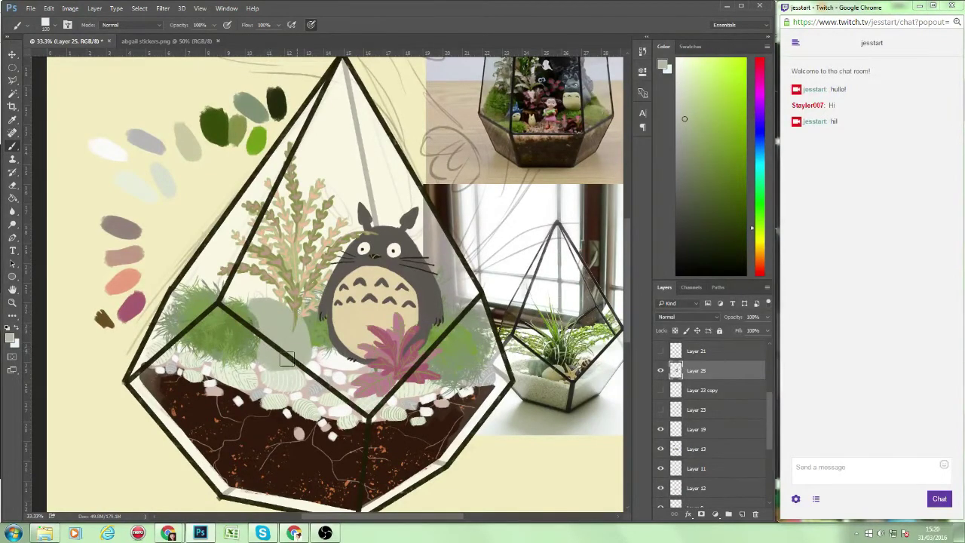
{"action": "key", "text": "ctrl+shift+alt+n"}
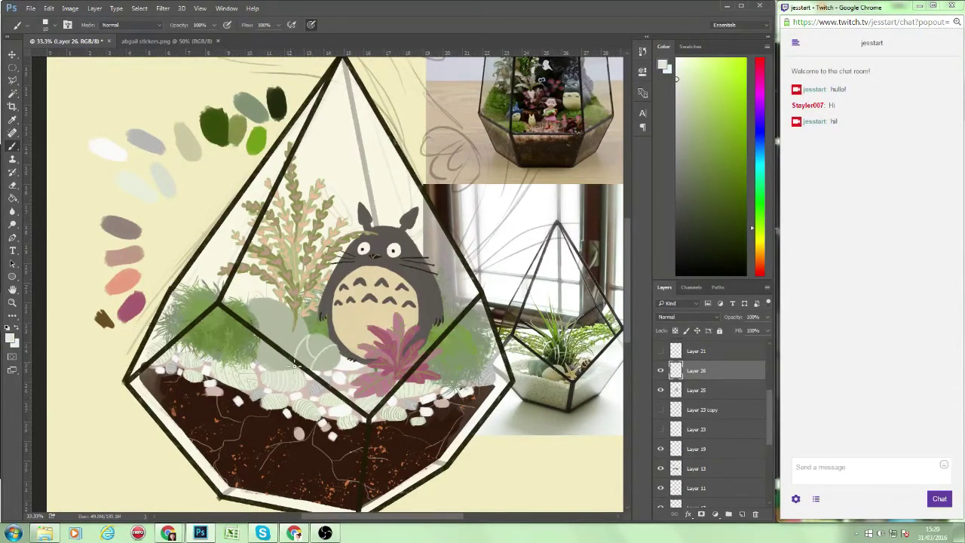
{"action": "left_click_drag", "start_coordinate": [709, 382], "coordinate": [710, 396]}
{"action": "key", "text": "ctrl+plus"}
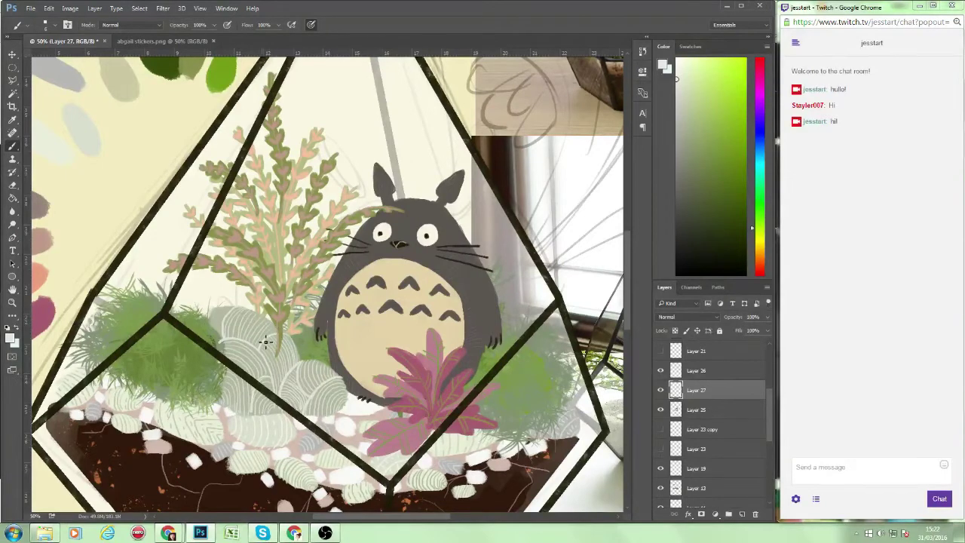
Sample a green, enlarge the brush and paint darker green stripes over the pale leaves.
{"action": "left_click", "coordinate": [215, 337], "text": "alt"}
{"action": "left_click", "coordinate": [46, 24]}
{"action": "key", "text": "Return"}
{"action": "key", "text": "ctrl+]"}
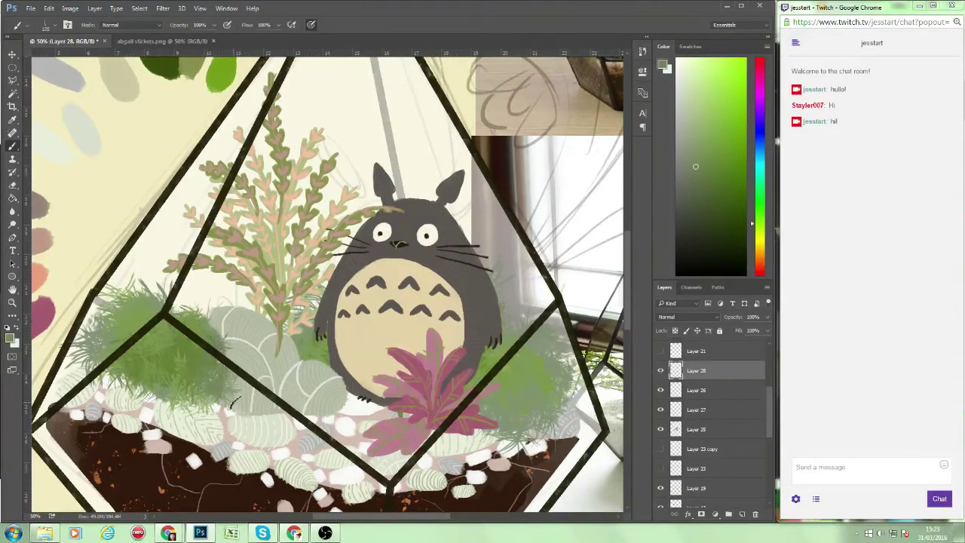
{"action": "left_click_drag", "start_coordinate": [233, 404], "coordinate": [226, 354]}
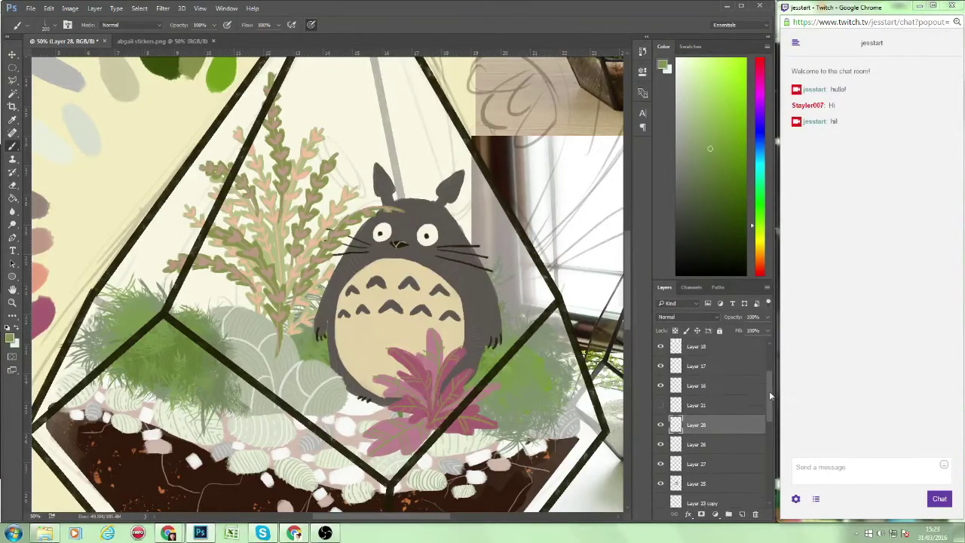
{"action": "scroll", "coordinate": [712, 407], "scroll_direction": "up", "scroll_amount": 3}
{"action": "left_click", "coordinate": [696, 407]}
{"action": "scroll", "coordinate": [324, 287], "scroll_direction": "left", "scroll_amount": 5}
{"action": "scroll", "coordinate": [156, 262], "scroll_direction": "right", "scroll_amount": 5}
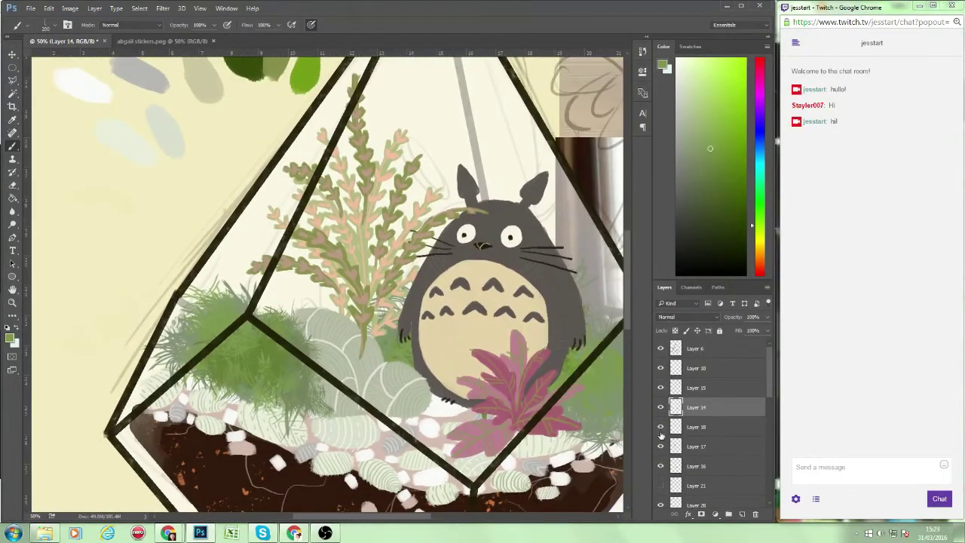
{"action": "key", "text": "alt+bracketleft"}
{"action": "key", "text": "alt+bracketleft"}
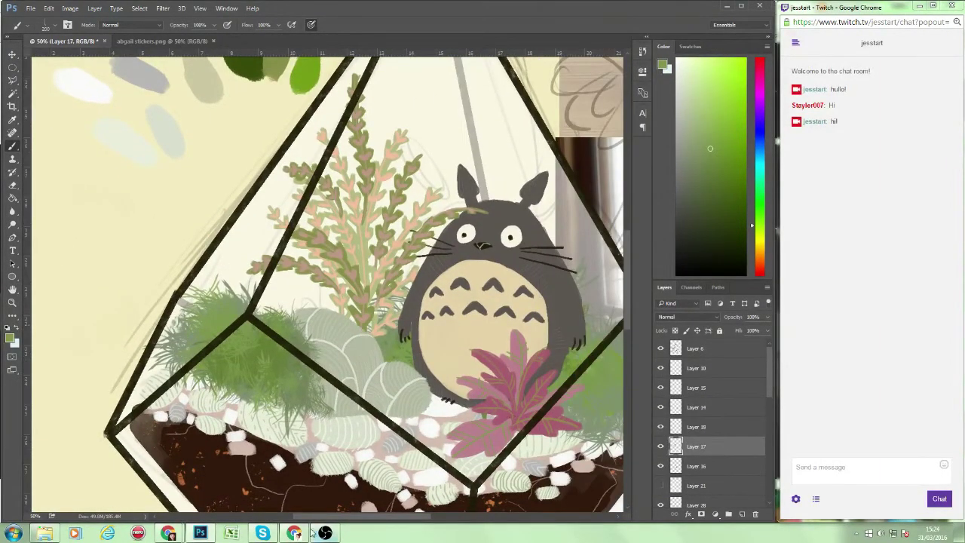
{"action": "scroll", "coordinate": [362, 317], "scroll_direction": "down", "scroll_amount": 3}
{"action": "scroll", "coordinate": [713, 422], "scroll_direction": "down", "scroll_amount": 2}
Add a new stem layer, choose a brush, and hide the reference photos to reveal the sketch.
{"action": "left_click", "coordinate": [696, 487]}
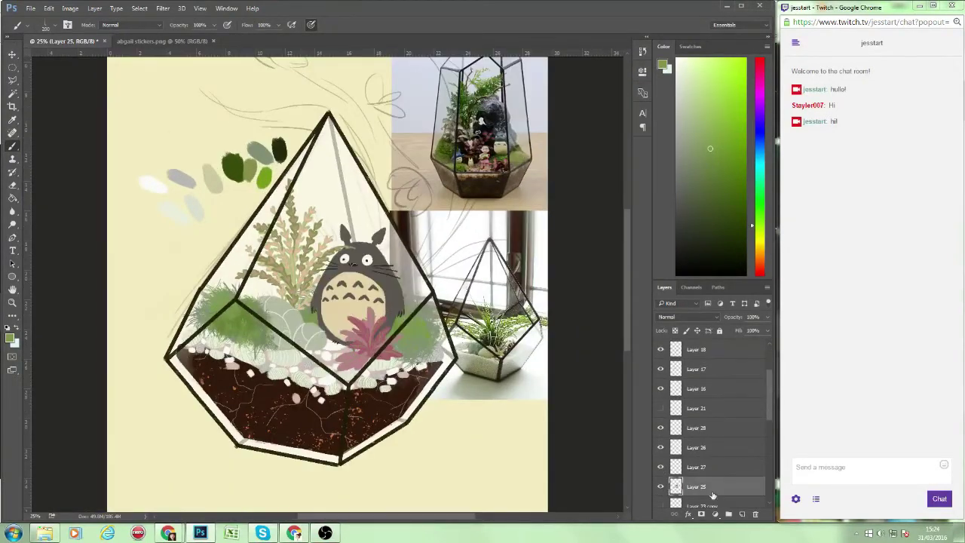
{"action": "left_click", "coordinate": [48, 27]}
{"action": "left_click", "coordinate": [50, 28]}
{"action": "scroll", "coordinate": [712, 422], "scroll_direction": "down", "scroll_amount": 2}
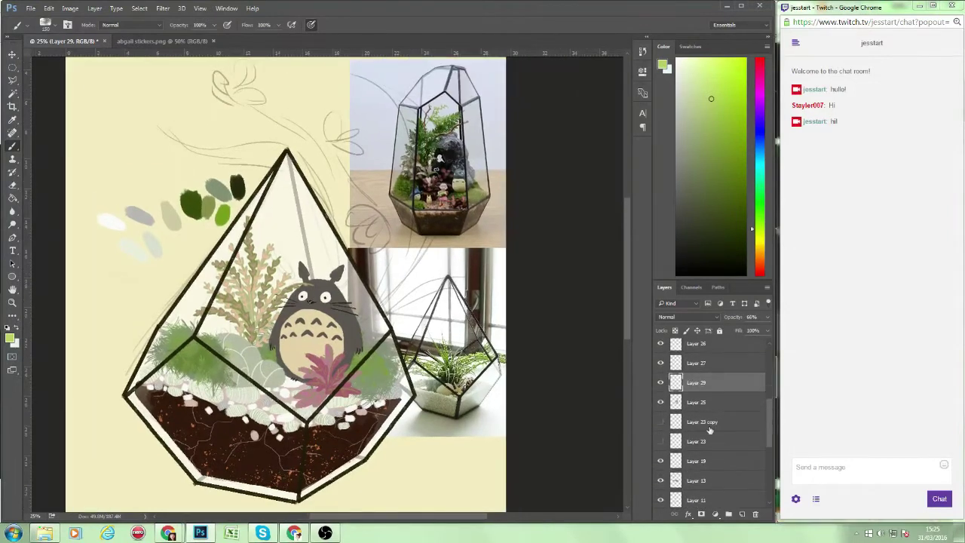
{"action": "left_click", "coordinate": [696, 421]}
{"action": "left_click", "coordinate": [48, 28]}
{"action": "key", "text": "Escape"}
{"action": "left_click_drag", "start_coordinate": [381, 309], "coordinate": [214, 76]}
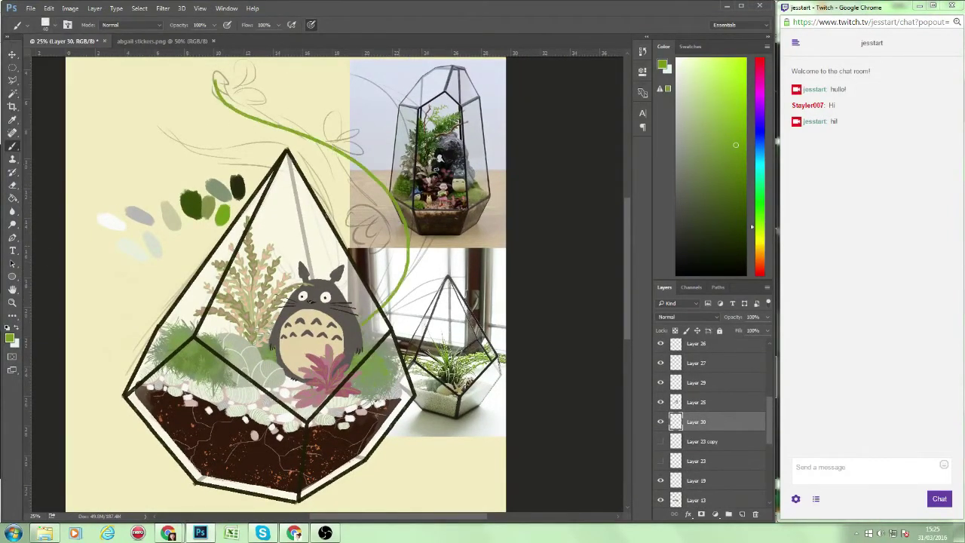
{"action": "left_click_drag", "start_coordinate": [354, 157], "coordinate": [330, 105]}
{"action": "scroll", "coordinate": [662, 483], "scroll_direction": "down", "scroll_amount": 3}
{"action": "left_click", "coordinate": [661, 483]}
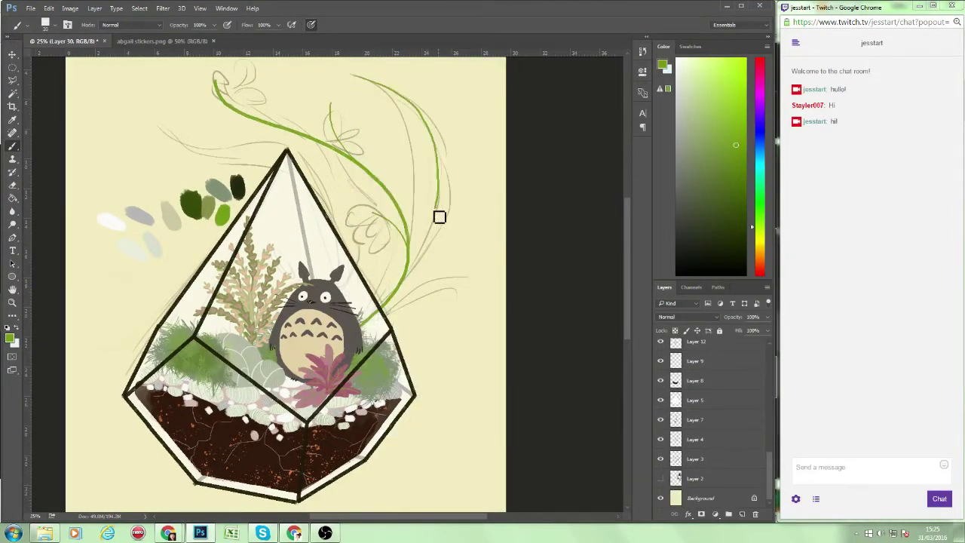
{"action": "scroll", "coordinate": [713, 422], "scroll_direction": "up", "scroll_amount": 3}
On a new layer, paint tall green leaves arching over the terrarium top and spilling lower right.
{"action": "left_click", "coordinate": [696, 453]}
{"action": "mouse_move", "coordinate": [411, 119]}
{"action": "left_mouse_down"}
{"action": "mouse_move", "coordinate": [411, 279]}
{"action": "mouse_move", "coordinate": [437, 219]}
{"action": "left_mouse_up"}
{"action": "left_click_drag", "start_coordinate": [437, 185], "coordinate": [418, 257]}
{"action": "left_click", "coordinate": [661, 434]}
{"action": "mouse_move", "coordinate": [433, 142]}
{"action": "left_mouse_down"}
{"action": "mouse_move", "coordinate": [384, 89]}
{"action": "mouse_move", "coordinate": [353, 73]}
{"action": "left_mouse_up"}
{"action": "left_click_drag", "start_coordinate": [381, 315], "coordinate": [482, 238]}
{"action": "mouse_move", "coordinate": [429, 285]}
{"action": "left_mouse_down"}
{"action": "mouse_move", "coordinate": [415, 303]}
{"action": "mouse_move", "coordinate": [467, 271]}
{"action": "left_mouse_up"}
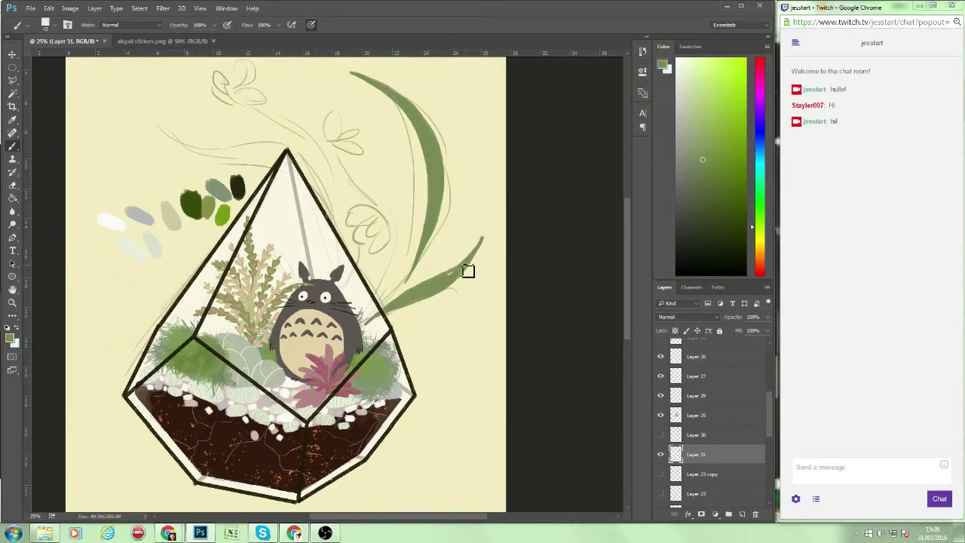
{"action": "mouse_move", "coordinate": [295, 245]}
{"action": "left_mouse_down"}
{"action": "mouse_move", "coordinate": [353, 273]}
{"action": "mouse_move", "coordinate": [362, 307]}
{"action": "mouse_move", "coordinate": [384, 291]}
{"action": "mouse_move", "coordinate": [333, 178]}
{"action": "left_mouse_up"}
{"action": "mouse_move", "coordinate": [286, 151]}
{"action": "left_mouse_down"}
{"action": "mouse_move", "coordinate": [168, 135]}
{"action": "mouse_move", "coordinate": [285, 154]}
{"action": "left_mouse_up"}
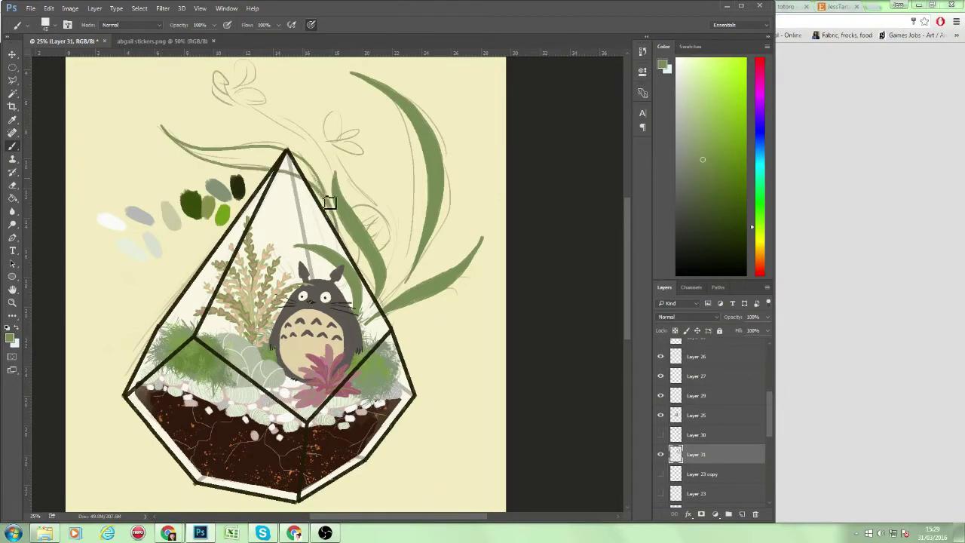
{"action": "mouse_move", "coordinate": [332, 219]}
{"action": "left_mouse_down"}
{"action": "mouse_move", "coordinate": [299, 162]}
{"action": "mouse_move", "coordinate": [201, 156]}
{"action": "mouse_move", "coordinate": [177, 143]}
{"action": "left_mouse_up"}
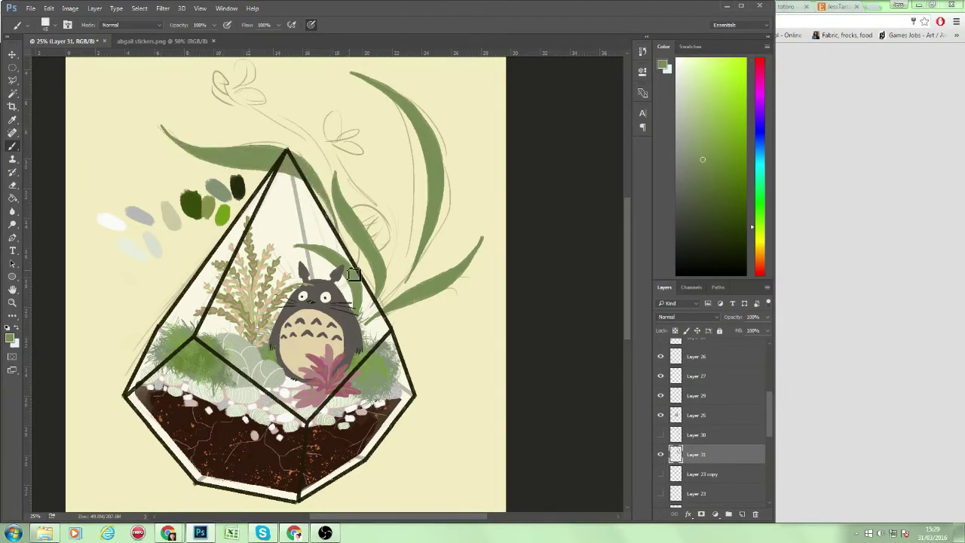
Paint light yellow-green veins along the tall leaves and those beside the apex.
{"action": "left_click", "coordinate": [764, 240]}
{"action": "left_click", "coordinate": [727, 120]}
{"action": "left_click_drag", "start_coordinate": [423, 138], "coordinate": [430, 223]}
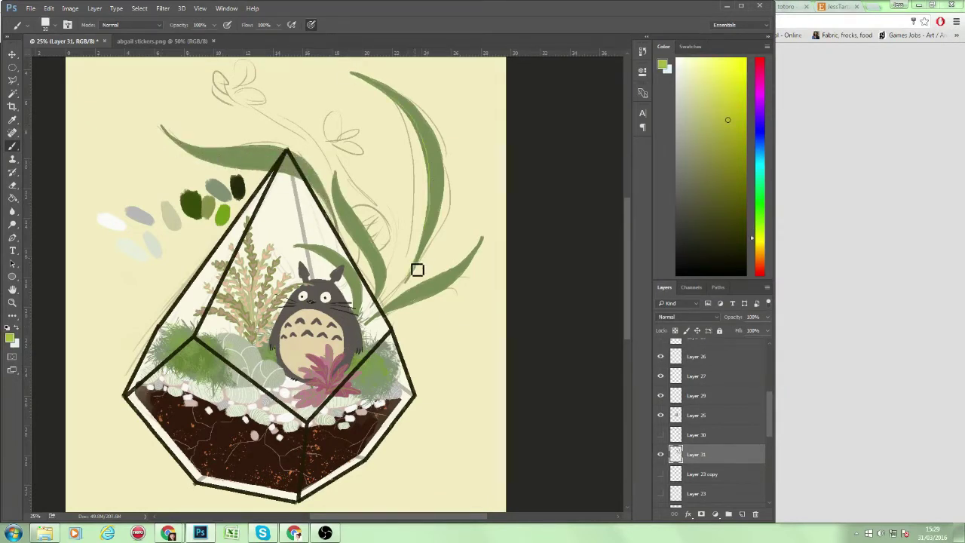
{"action": "left_click_drag", "start_coordinate": [479, 242], "coordinate": [365, 332]}
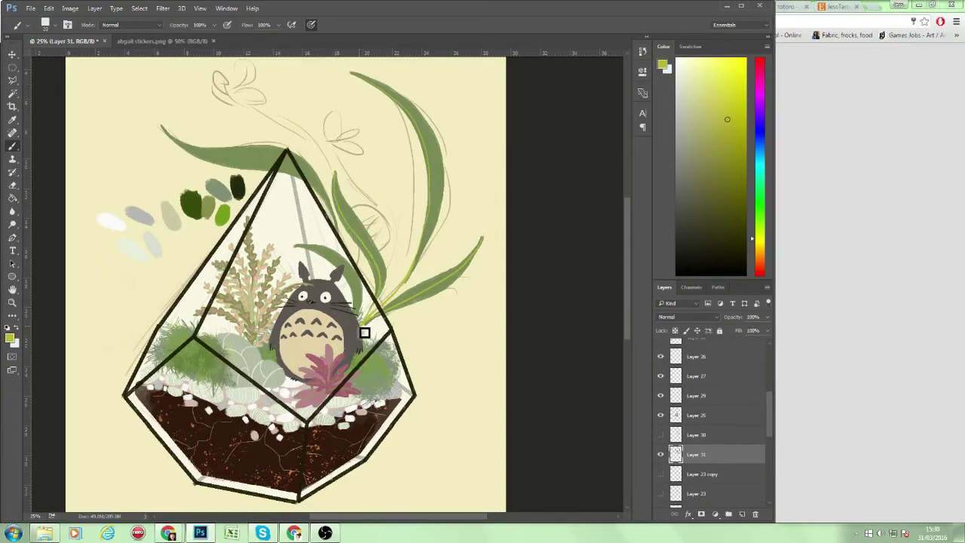
{"action": "left_click_drag", "start_coordinate": [187, 151], "coordinate": [348, 259]}
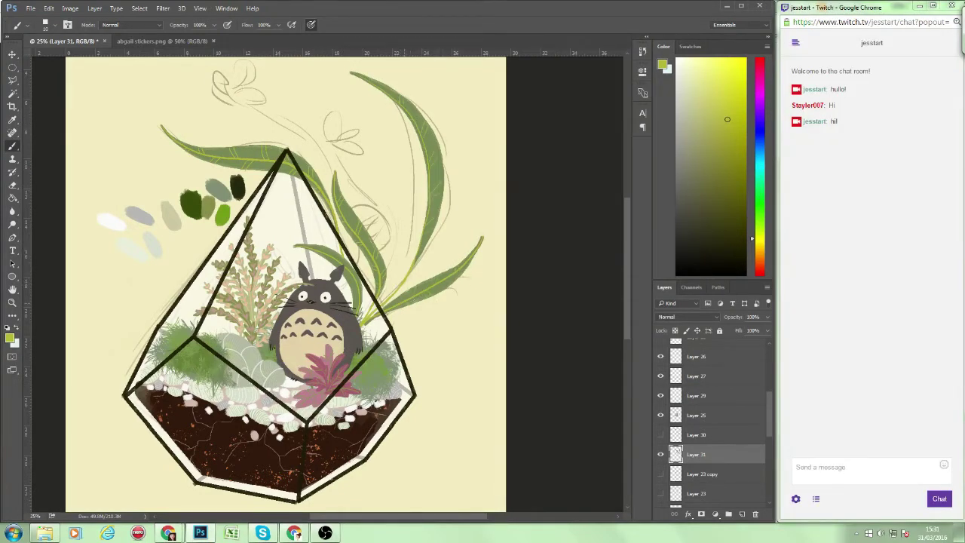
On a new layer, colour the right, upper-left and behind-Totoro leaves yellow-green.
{"action": "left_click", "coordinate": [742, 515]}
{"action": "mouse_move", "coordinate": [373, 190]}
{"action": "left_mouse_down"}
{"action": "mouse_move", "coordinate": [398, 287]}
{"action": "mouse_move", "coordinate": [406, 263]}
{"action": "left_mouse_up"}
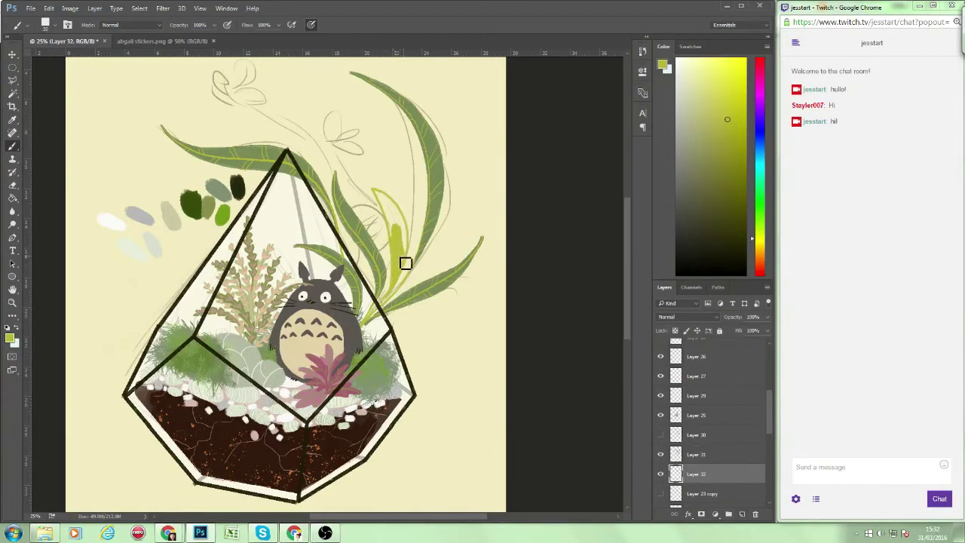
{"action": "left_click_drag", "start_coordinate": [376, 192], "coordinate": [406, 245]}
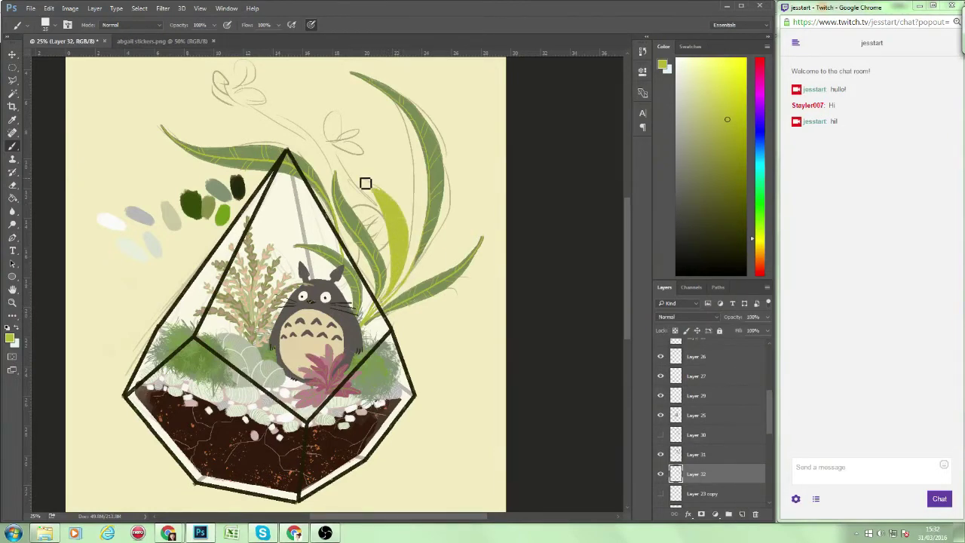
{"action": "left_click_drag", "start_coordinate": [212, 110], "coordinate": [286, 154]}
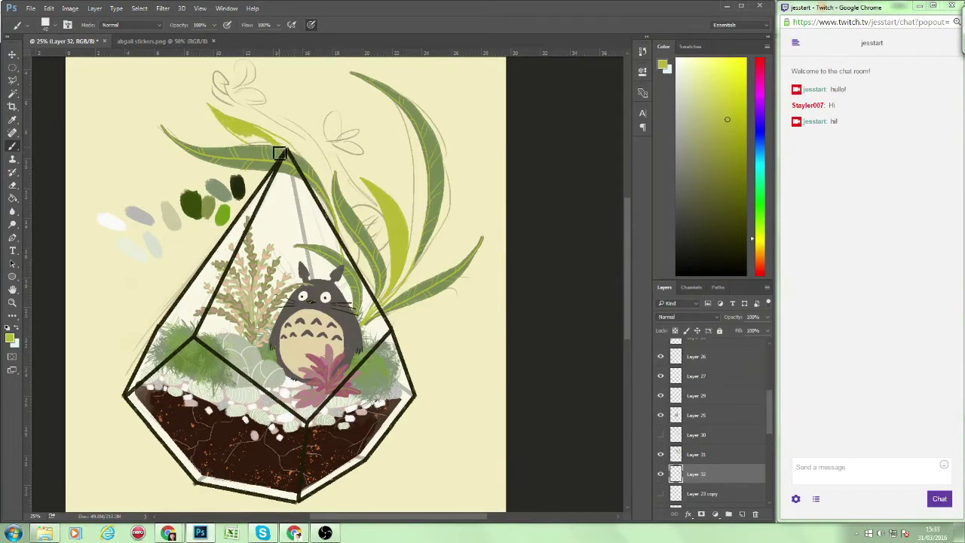
{"action": "left_click_drag", "start_coordinate": [343, 273], "coordinate": [300, 260]}
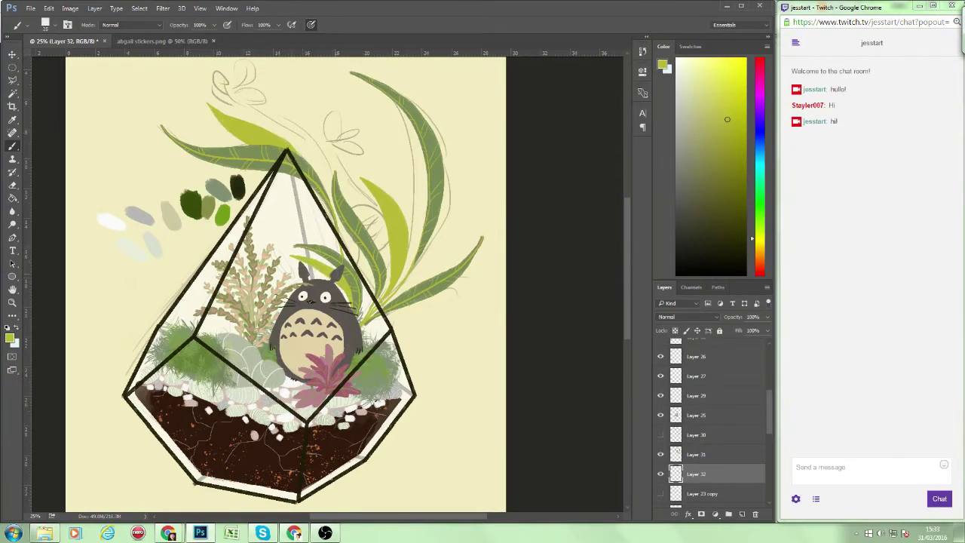
{"action": "mouse_move", "coordinate": [375, 238]}
{"action": "left_mouse_down"}
{"action": "mouse_move", "coordinate": [366, 325]}
{"action": "mouse_move", "coordinate": [427, 327]}
{"action": "mouse_move", "coordinate": [388, 334]}
{"action": "left_mouse_up"}
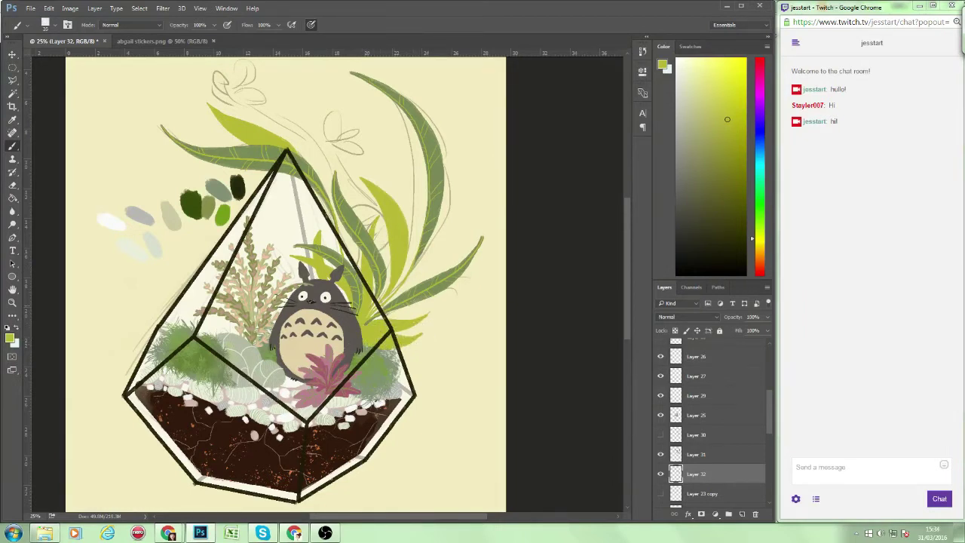
Paint a new yellow-green leaf at right and place both leaf layers below Layer 13.
{"action": "mouse_move", "coordinate": [422, 271]}
{"action": "left_mouse_down"}
{"action": "mouse_move", "coordinate": [462, 208]}
{"action": "mouse_move", "coordinate": [450, 248]}
{"action": "mouse_move", "coordinate": [468, 221]}
{"action": "mouse_move", "coordinate": [476, 150]}
{"action": "left_mouse_up"}
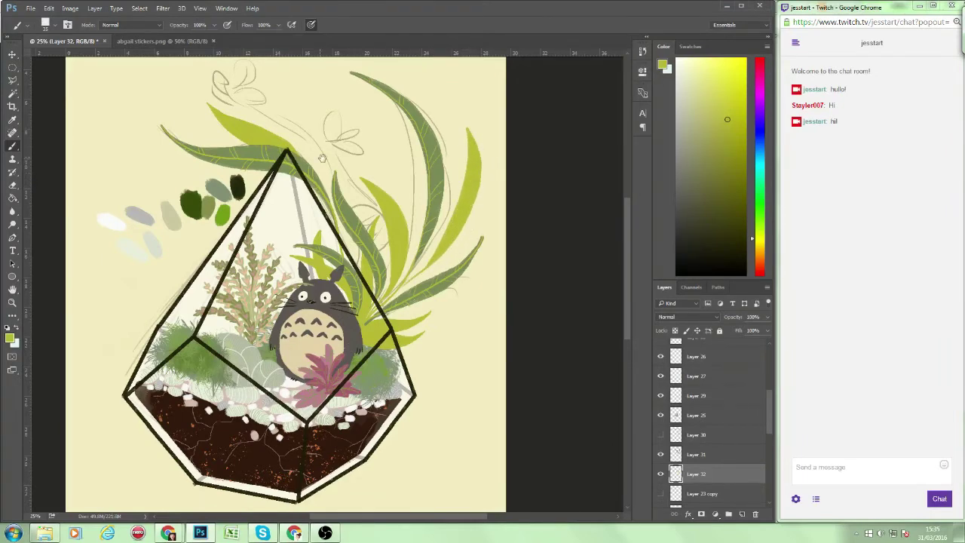
{"action": "left_click_drag", "start_coordinate": [322, 159], "coordinate": [428, 142]}
{"action": "left_click", "coordinate": [696, 454], "text": "shift"}
{"action": "left_click_drag", "start_coordinate": [696, 454], "coordinate": [696, 475]}
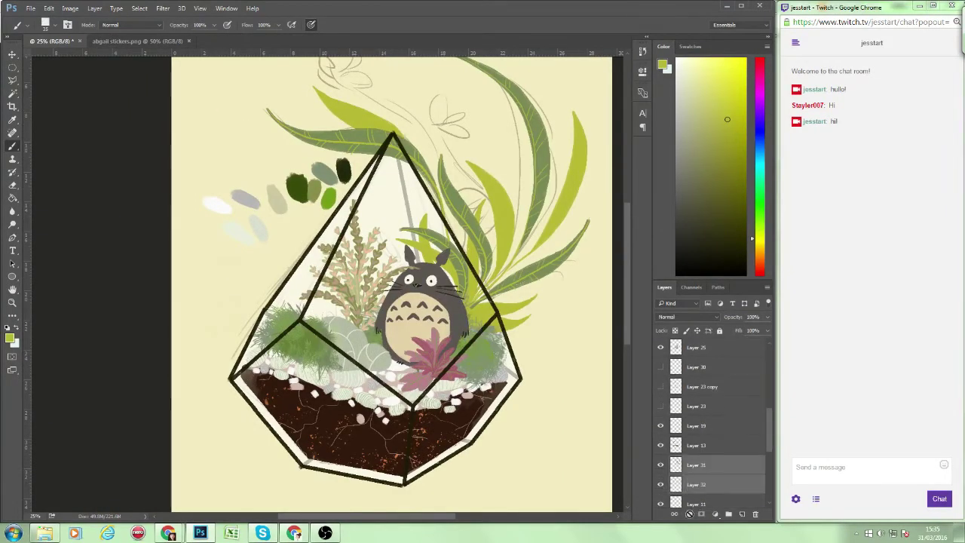
Brush lighter green strokes up the right-hand leaves on Layer 32.
{"action": "left_click", "coordinate": [479, 311], "text": "alt"}
{"action": "left_click", "coordinate": [696, 484]}
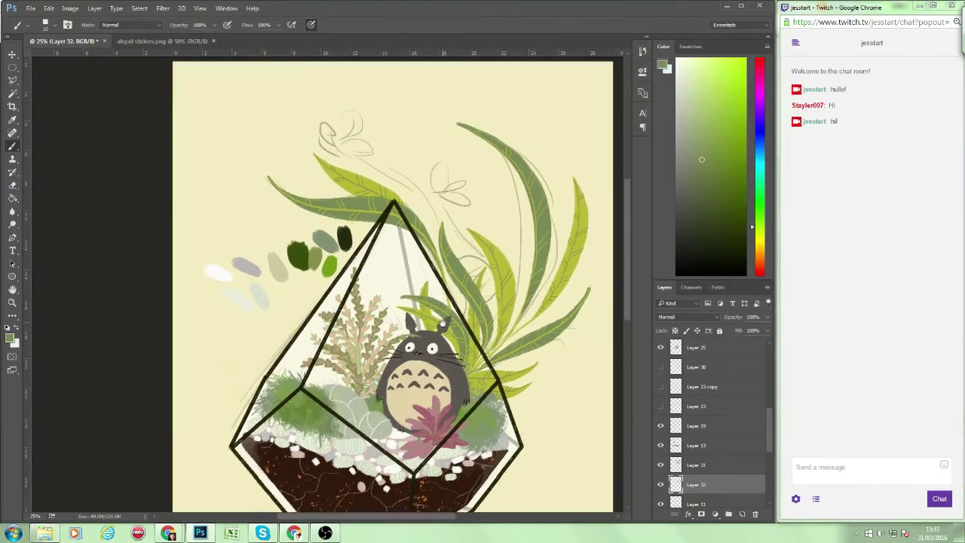
{"action": "mouse_move", "coordinate": [498, 350]}
{"action": "left_mouse_down"}
{"action": "mouse_move", "coordinate": [434, 193]}
{"action": "mouse_move", "coordinate": [278, 127]}
{"action": "left_mouse_up"}
{"action": "left_click_drag", "start_coordinate": [350, 143], "coordinate": [318, 104]}
Select all artwork layers and move the terrarium lower on the page.
{"action": "key", "text": "ctrl+minus"}
{"action": "key", "text": "ctrl+alt+a"}
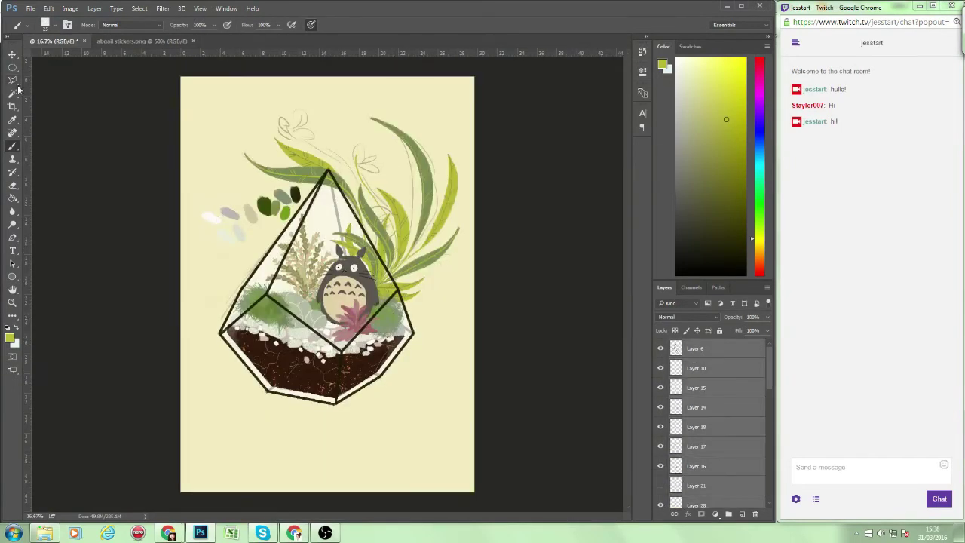
{"action": "key", "text": "v"}
{"action": "left_click_drag", "start_coordinate": [248, 351], "coordinate": [249, 397]}
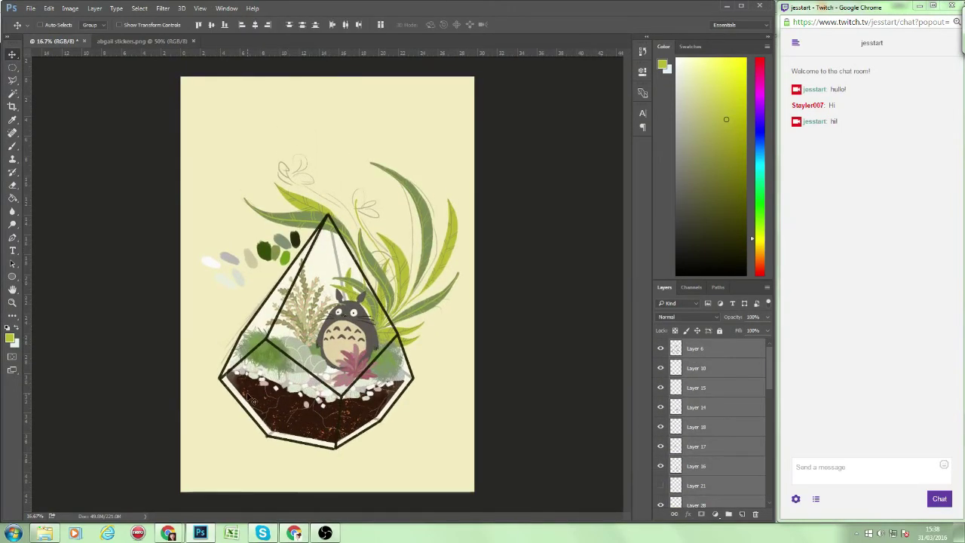
Start a curling stem above the terrarium on Layer 33.
{"action": "key", "text": "ctrl+plus"}
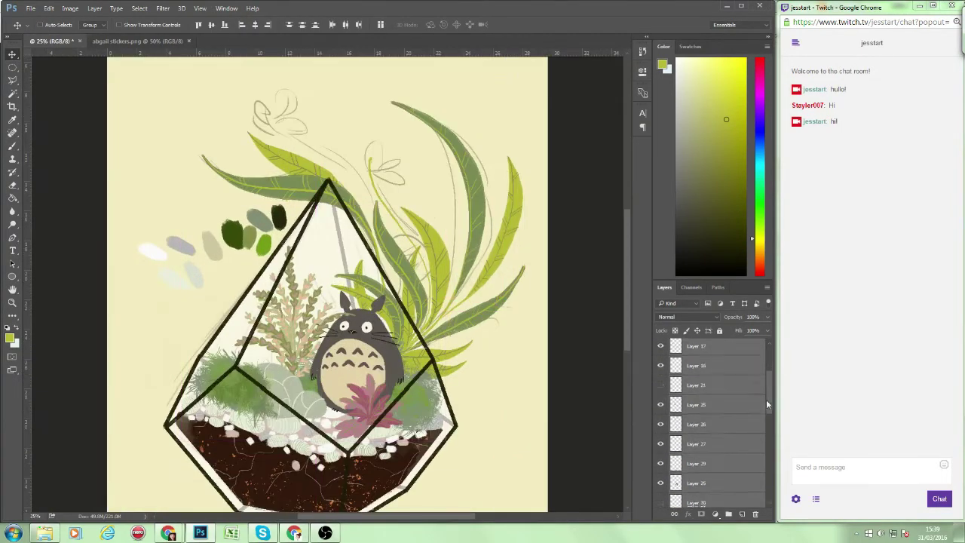
{"action": "scroll", "coordinate": [763, 458], "scroll_direction": "down", "scroll_amount": 3}
{"action": "left_click", "coordinate": [754, 447]}
{"action": "key", "text": "b"}
{"action": "left_click_drag", "start_coordinate": [260, 45], "coordinate": [287, 127]}
Extend the curling stems and paint white flower petals at the top and lower right.
{"action": "left_click_drag", "start_coordinate": [306, 84], "coordinate": [336, 206]}
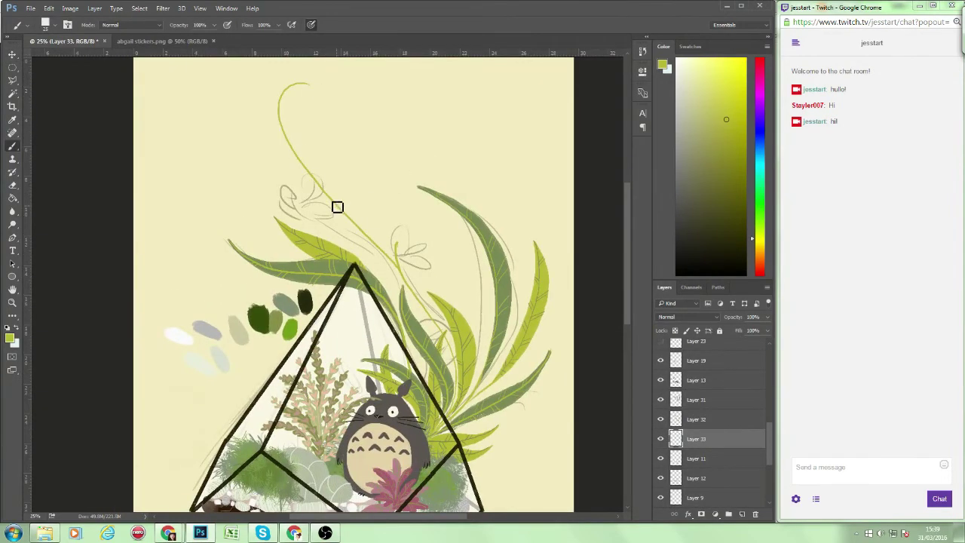
{"action": "mouse_move", "coordinate": [300, 275]}
{"action": "left_mouse_down"}
{"action": "mouse_move", "coordinate": [311, 303]}
{"action": "mouse_move", "coordinate": [331, 293]}
{"action": "left_mouse_up"}
{"action": "left_click", "coordinate": [209, 352], "text": "alt"}
{"action": "mouse_move", "coordinate": [343, 104]}
{"action": "left_mouse_down"}
{"action": "mouse_move", "coordinate": [375, 106]}
{"action": "mouse_move", "coordinate": [345, 110]}
{"action": "mouse_move", "coordinate": [354, 125]}
{"action": "left_mouse_up"}
{"action": "mouse_move", "coordinate": [290, 174]}
{"action": "left_mouse_down"}
{"action": "mouse_move", "coordinate": [282, 157]}
{"action": "mouse_move", "coordinate": [315, 177]}
{"action": "left_mouse_up"}
{"action": "mouse_move", "coordinate": [450, 248]}
{"action": "left_mouse_down"}
{"action": "mouse_move", "coordinate": [430, 265]}
{"action": "mouse_move", "coordinate": [440, 271]}
{"action": "mouse_move", "coordinate": [440, 241]}
{"action": "left_mouse_up"}
On a new layer, tint the flower centres peach and refine with lighter peach tones.
{"action": "key", "text": "ctrl+shift+alt+n"}
{"action": "left_click", "coordinate": [406, 339], "text": "alt"}
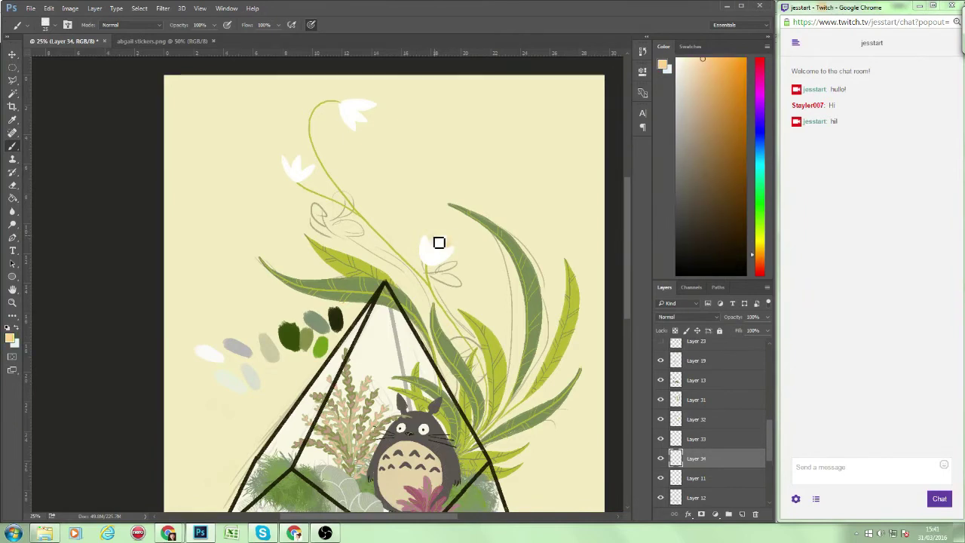
{"action": "left_click_drag", "start_coordinate": [377, 120], "coordinate": [370, 131]}
{"action": "left_click_drag", "start_coordinate": [317, 162], "coordinate": [309, 172]}
{"action": "key", "text": "alt+bracketright"}
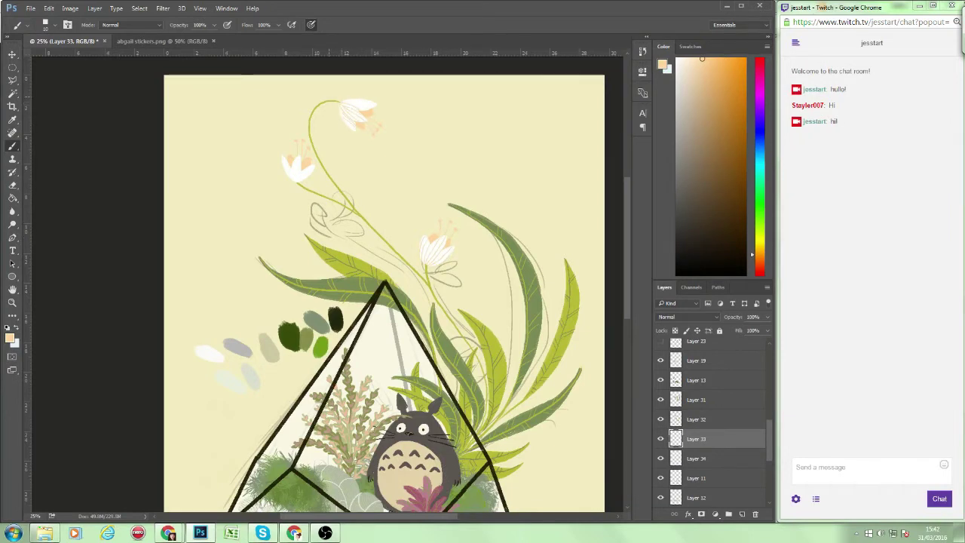
{"action": "left_click", "coordinate": [685, 60]}
{"action": "left_click_drag", "start_coordinate": [343, 269], "coordinate": [378, 260]}
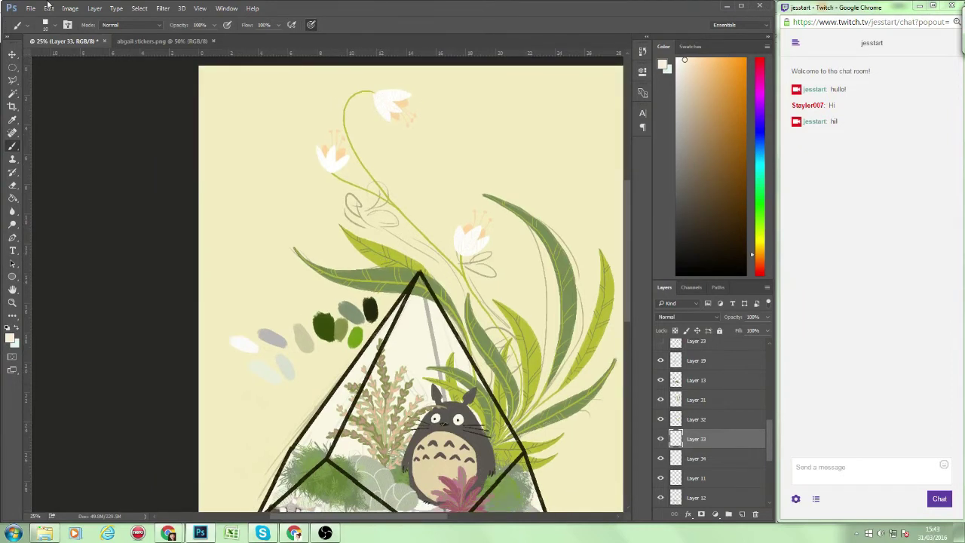
{"action": "left_click", "coordinate": [682, 59]}
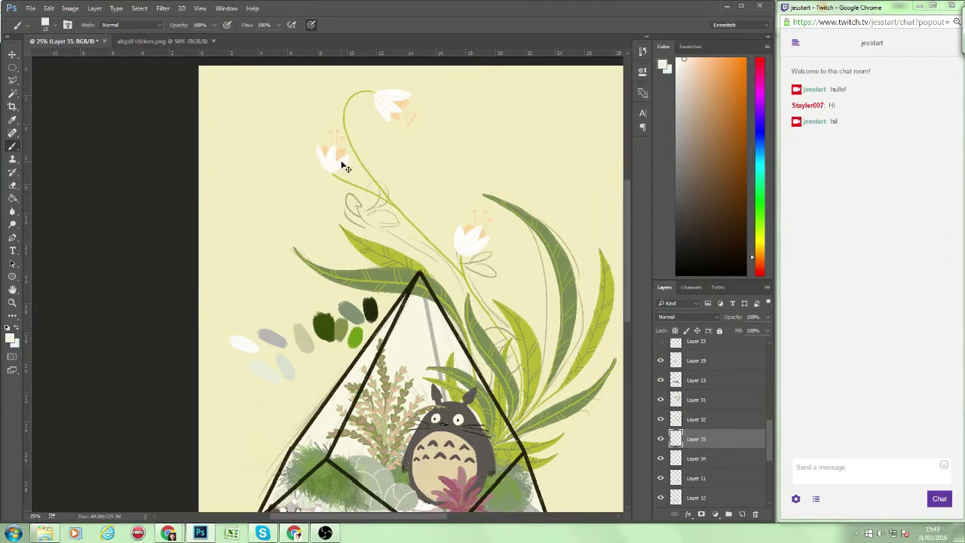
{"action": "key", "text": "ctrl+minus"}
Cut the grey colour swatches out of Layer 11 using an elliptical selection.
{"action": "left_click", "coordinate": [301, 240], "text": "ctrl"}
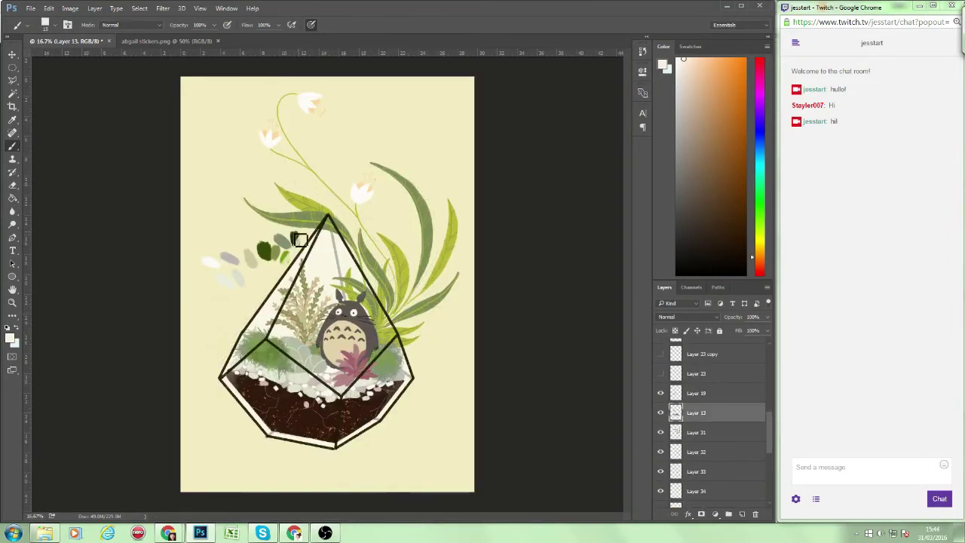
{"action": "key", "text": "m"}
{"action": "left_click_drag", "start_coordinate": [214, 208], "coordinate": [330, 294]}
{"action": "scroll", "coordinate": [661, 421], "scroll_direction": "down", "scroll_amount": 3}
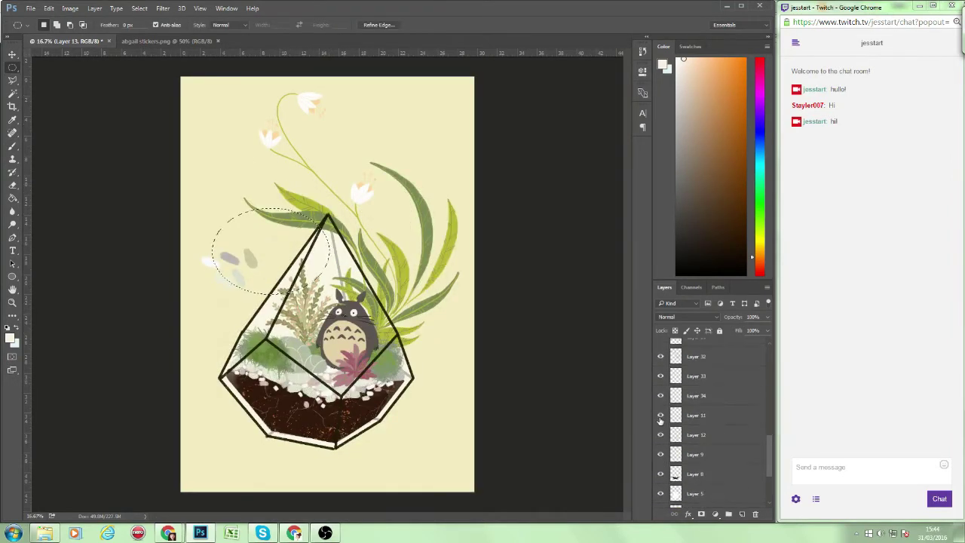
{"action": "left_click", "coordinate": [660, 420]}
{"action": "key", "text": "ctrl+x"}
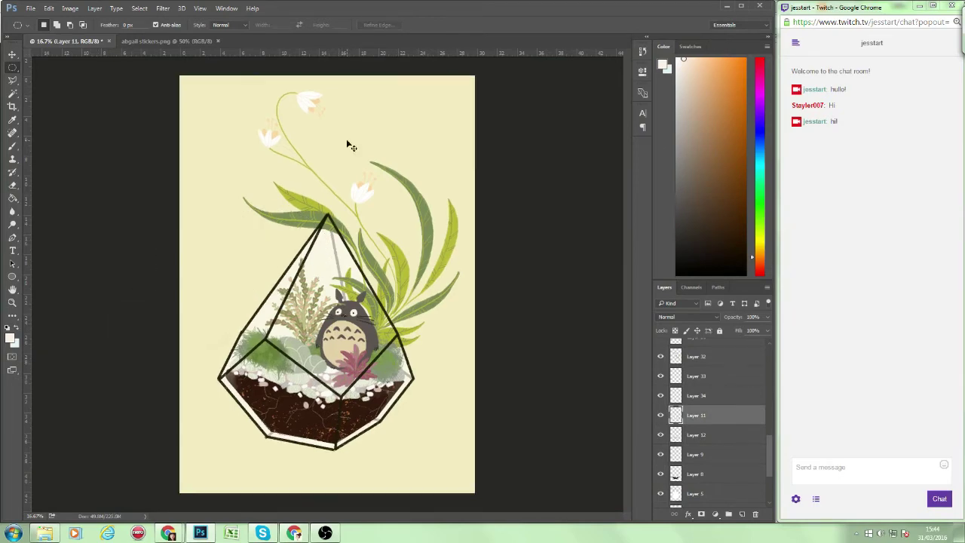
{"action": "key", "text": "ctrl+plus"}
{"action": "left_click", "coordinate": [354, 261], "text": "ctrl"}
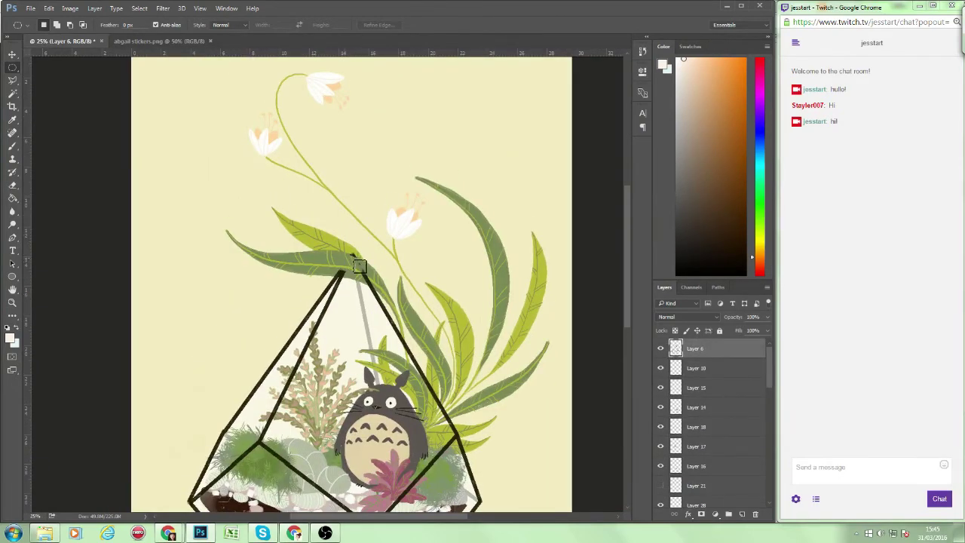
Add a new Overlay layer for the leaves at about 39% opacity.
{"action": "left_click", "coordinate": [701, 367]}
{"action": "left_click", "coordinate": [686, 317]}
{"action": "left_click", "coordinate": [664, 415]}
{"action": "key", "text": "b"}
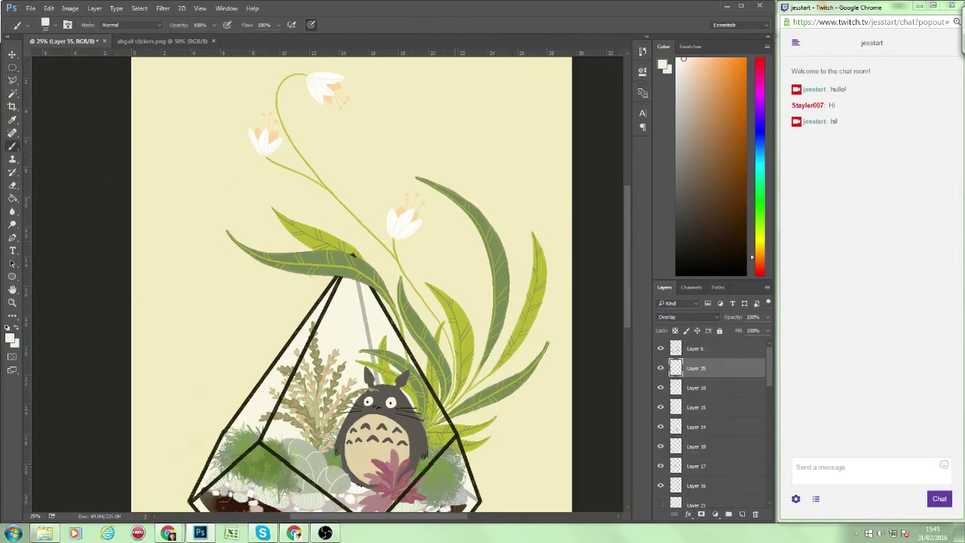
{"action": "left_click_drag", "start_coordinate": [451, 194], "coordinate": [504, 273]}
{"action": "left_click_drag", "start_coordinate": [737, 316], "coordinate": [717, 317]}
Tint the leaves light mint green on the overlay layer, reducing its opacity to 20%.
{"action": "left_click", "coordinate": [718, 57]}
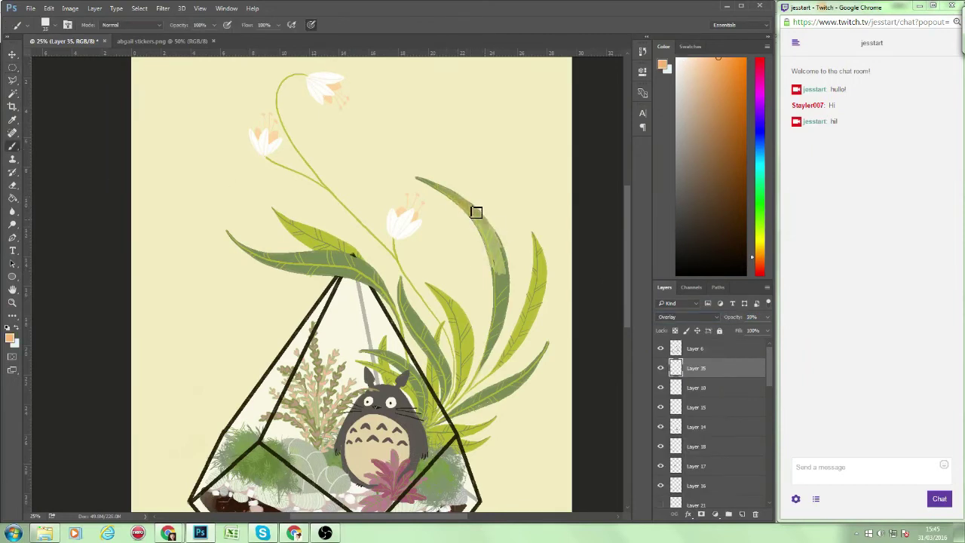
{"action": "left_click", "coordinate": [760, 177]}
{"action": "left_click", "coordinate": [697, 58]}
{"action": "mouse_move", "coordinate": [488, 239]}
{"action": "left_mouse_down"}
{"action": "mouse_move", "coordinate": [504, 252]}
{"action": "mouse_move", "coordinate": [480, 219]}
{"action": "mouse_move", "coordinate": [497, 349]}
{"action": "mouse_move", "coordinate": [457, 403]}
{"action": "mouse_move", "coordinate": [459, 310]}
{"action": "mouse_move", "coordinate": [463, 332]}
{"action": "mouse_move", "coordinate": [441, 300]}
{"action": "left_mouse_up"}
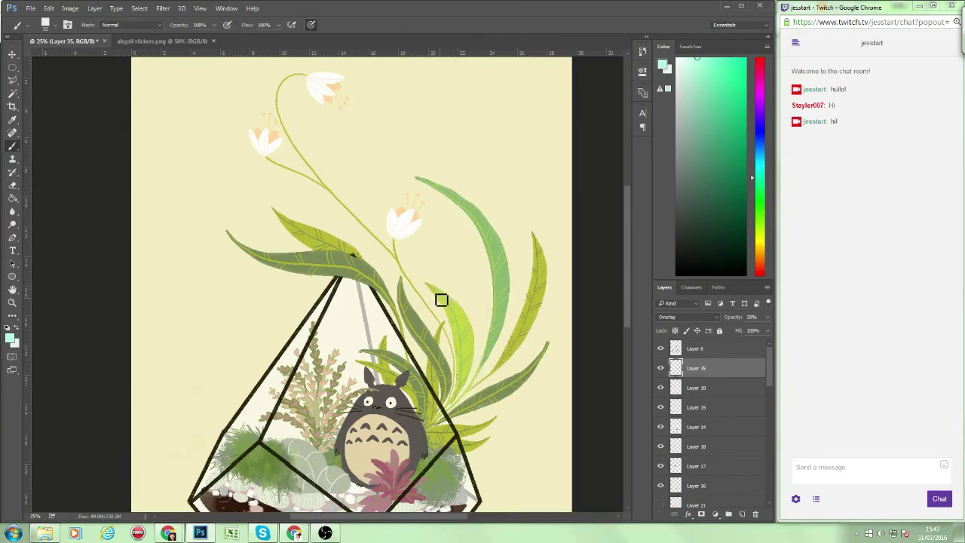
{"action": "mouse_move", "coordinate": [444, 340]}
{"action": "left_mouse_down"}
{"action": "mouse_move", "coordinate": [454, 388]}
{"action": "mouse_move", "coordinate": [433, 370]}
{"action": "mouse_move", "coordinate": [444, 334]}
{"action": "left_mouse_up"}
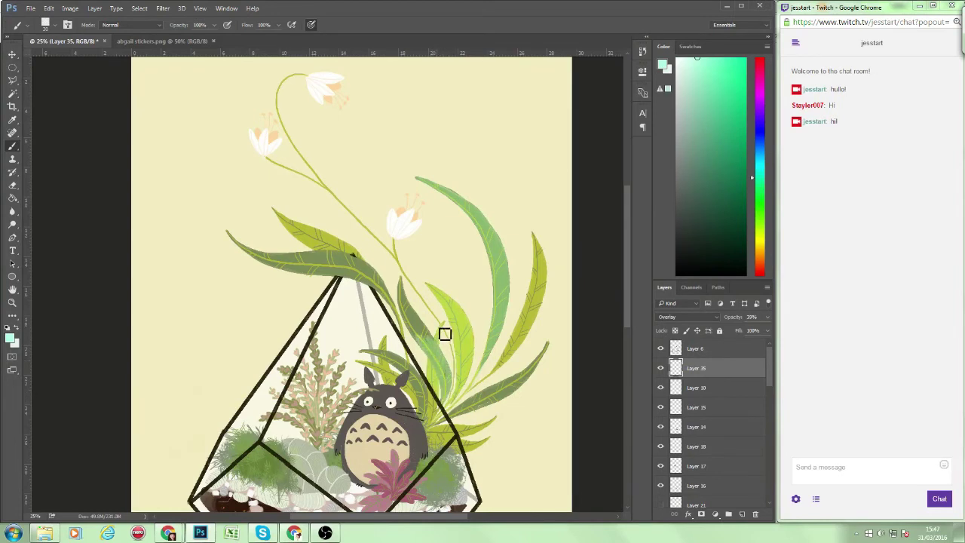
{"action": "mouse_move", "coordinate": [405, 290]}
{"action": "left_mouse_down"}
{"action": "mouse_move", "coordinate": [429, 332]}
{"action": "mouse_move", "coordinate": [402, 287]}
{"action": "mouse_move", "coordinate": [413, 332]}
{"action": "left_mouse_up"}
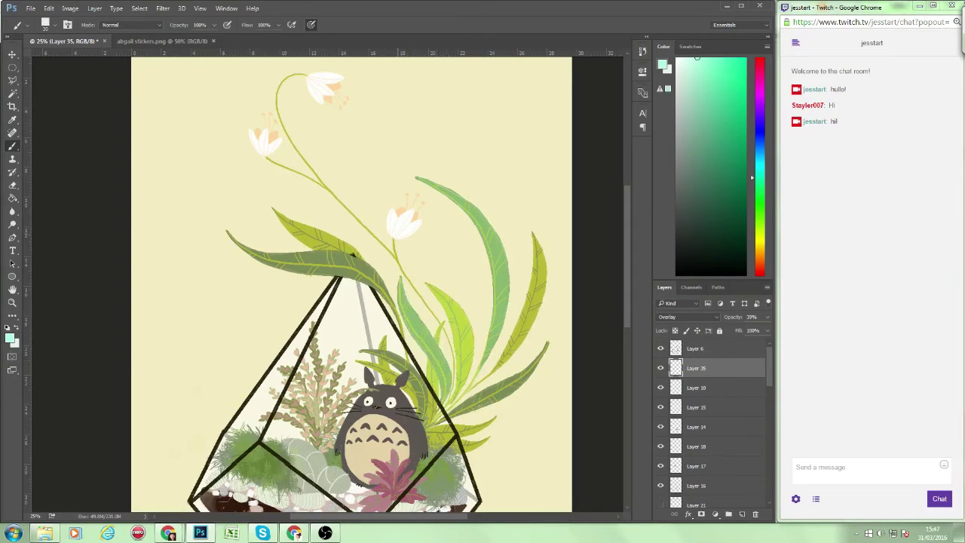
{"action": "left_click_drag", "start_coordinate": [731, 317], "coordinate": [720, 317]}
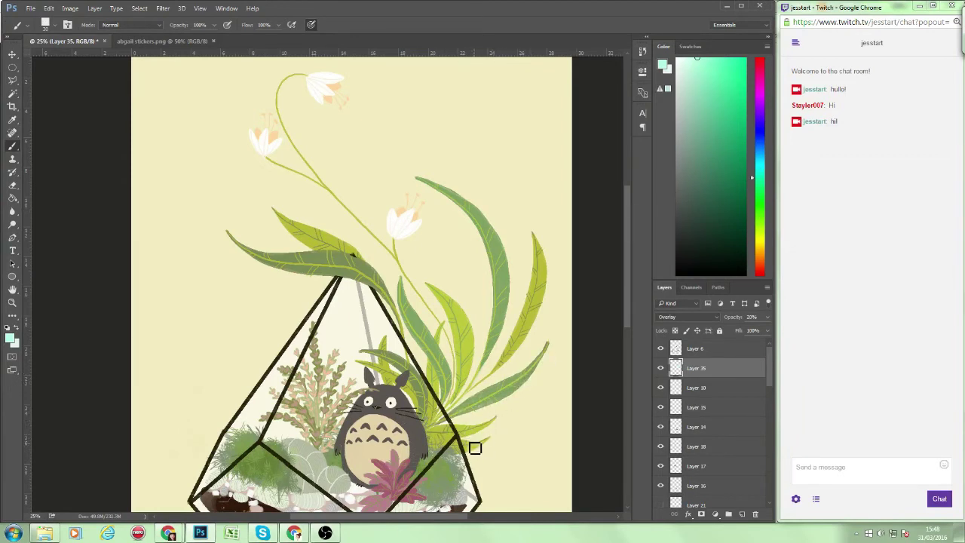
{"action": "mouse_move", "coordinate": [319, 256]}
{"action": "left_mouse_down"}
{"action": "mouse_move", "coordinate": [383, 288]}
{"action": "mouse_move", "coordinate": [312, 259]}
{"action": "mouse_move", "coordinate": [276, 267]}
{"action": "mouse_move", "coordinate": [352, 259]}
{"action": "mouse_move", "coordinate": [297, 235]}
{"action": "left_mouse_up"}
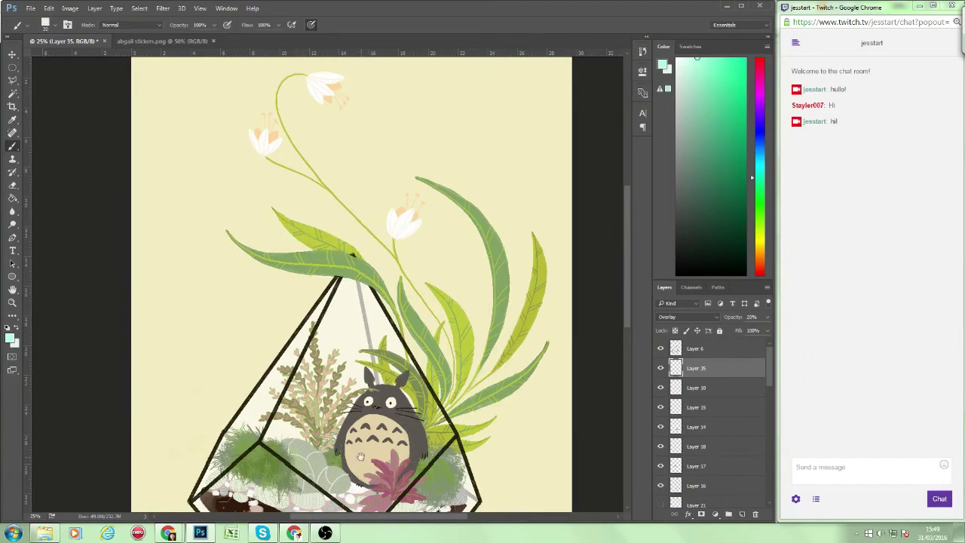
Add a Multiply shading layer at 65% opacity and move it lower in the stack.
{"action": "left_click_drag", "start_coordinate": [360, 457], "coordinate": [375, 392]}
{"action": "left_click", "coordinate": [741, 515]}
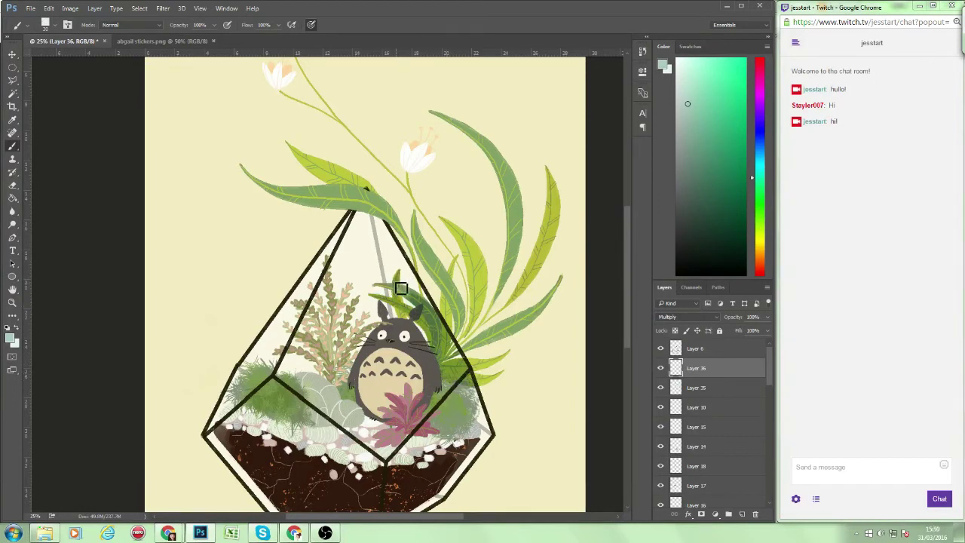
{"action": "left_click_drag", "start_coordinate": [736, 322], "coordinate": [728, 320]}
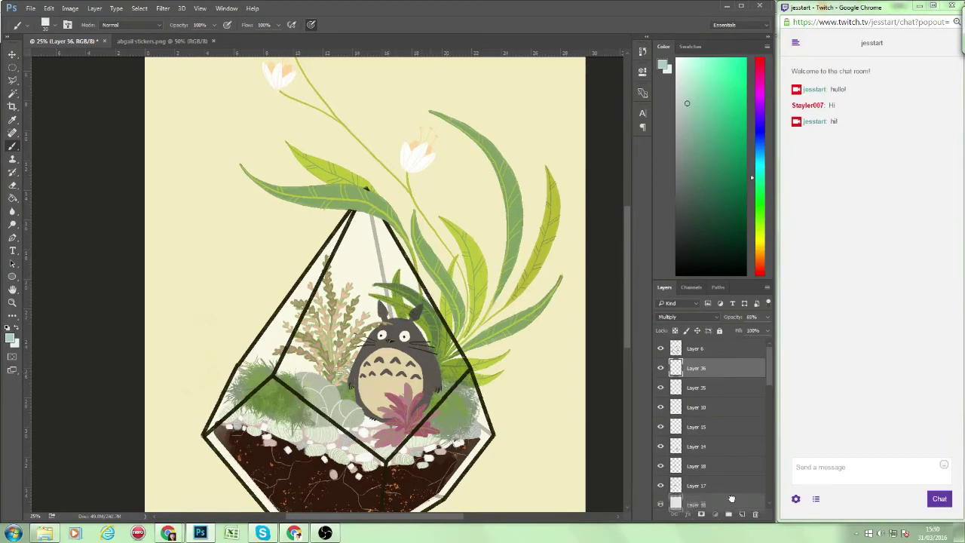
{"action": "left_click_drag", "start_coordinate": [732, 498], "coordinate": [735, 463]}
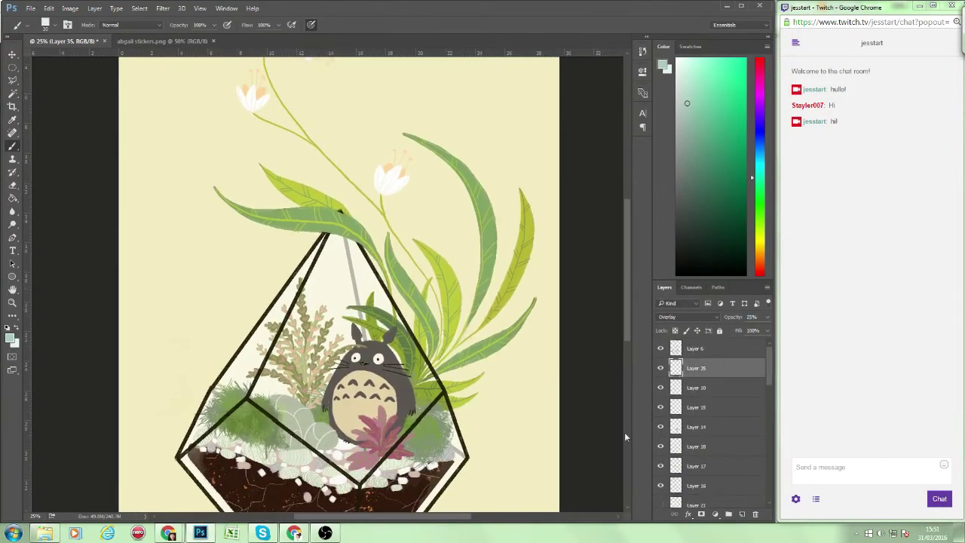
Switch Layer 35 to Normal, brush cyan over the leaves, then return it to Overlay.
{"action": "left_click", "coordinate": [686, 316]}
{"action": "left_click", "coordinate": [678, 307]}
{"action": "mouse_move", "coordinate": [483, 306]}
{"action": "left_mouse_down"}
{"action": "mouse_move", "coordinate": [520, 289]}
{"action": "mouse_move", "coordinate": [473, 344]}
{"action": "left_mouse_up"}
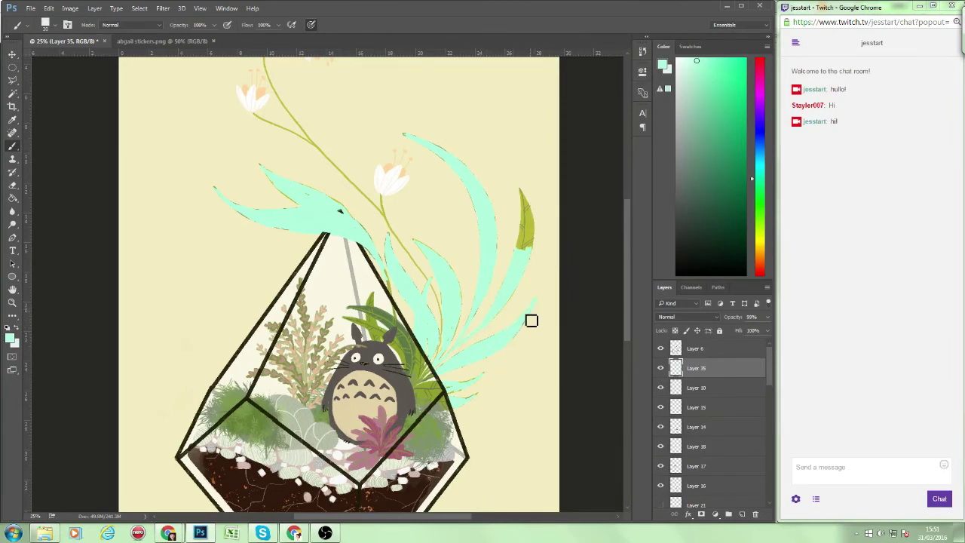
{"action": "left_click_drag", "start_coordinate": [525, 196], "coordinate": [521, 252]}
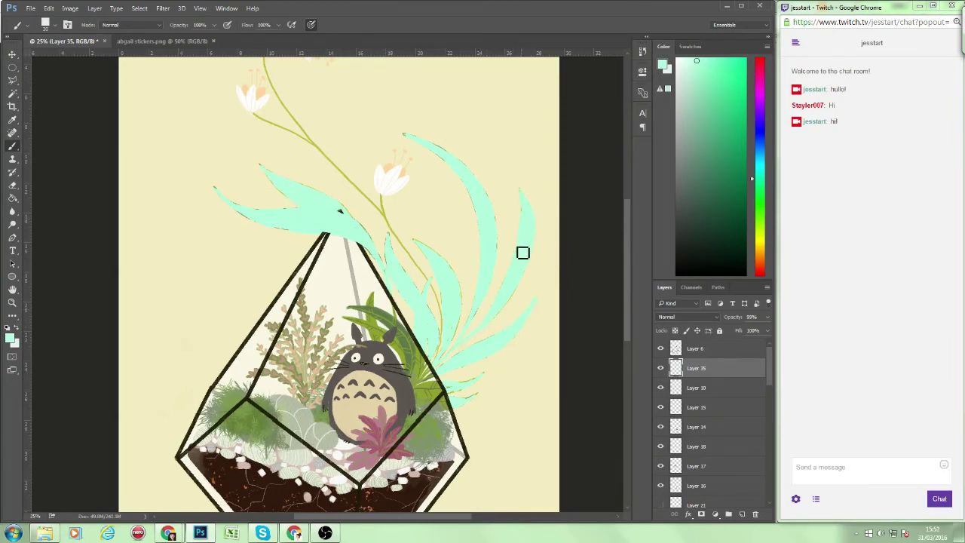
{"action": "left_click", "coordinate": [163, 8]}
{"action": "left_click", "coordinate": [163, 8]}
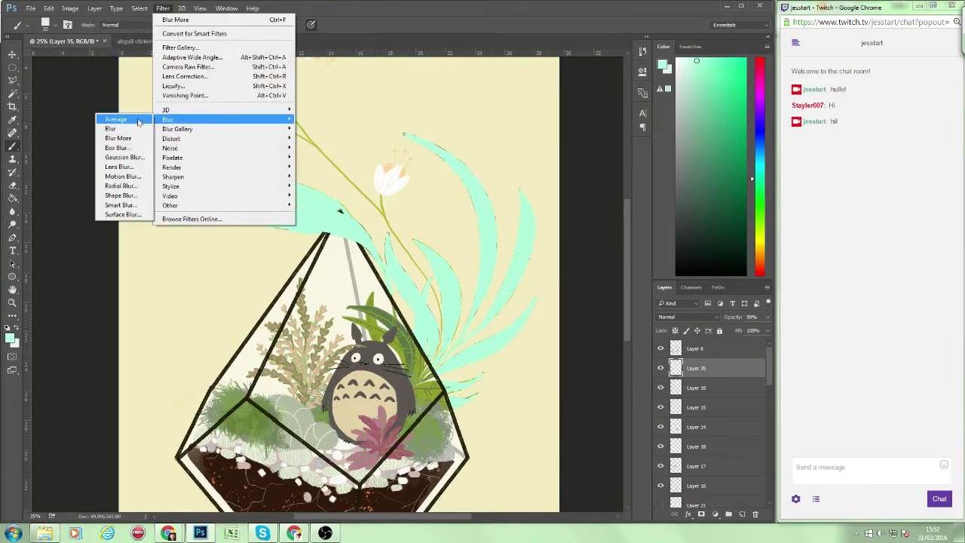
{"action": "left_click", "coordinate": [685, 316]}
{"action": "left_click", "coordinate": [665, 417]}
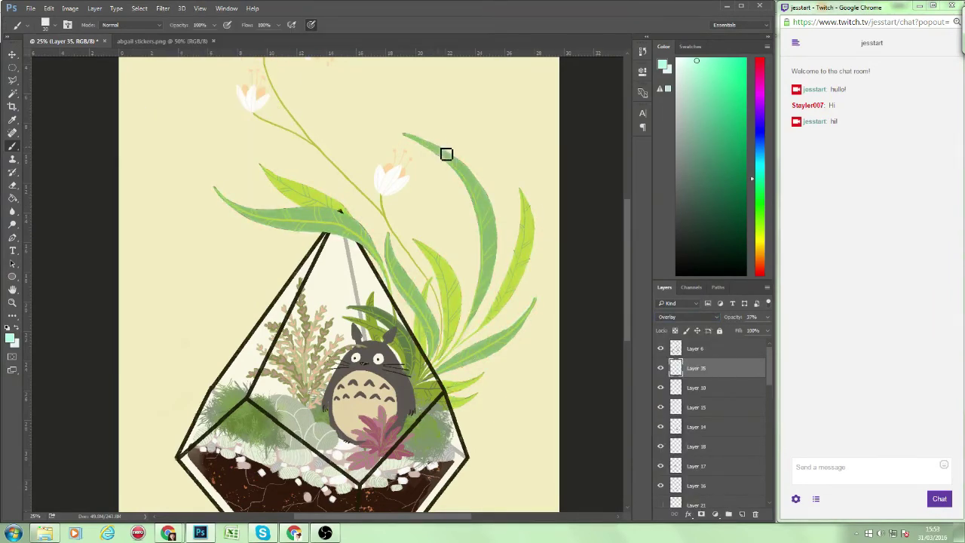
{"action": "left_click", "coordinate": [374, 243], "text": "ctrl"}
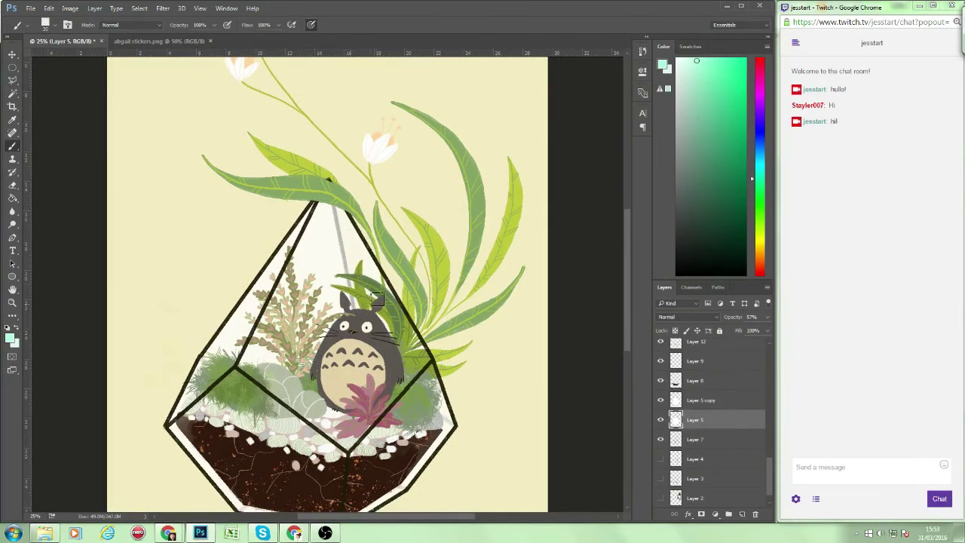
Select Layer 5 copy, bring it above the plants, and paint shading over the lower right.
{"action": "key", "text": "alt+]"}
{"action": "key", "text": "ctrl+shift+]"}
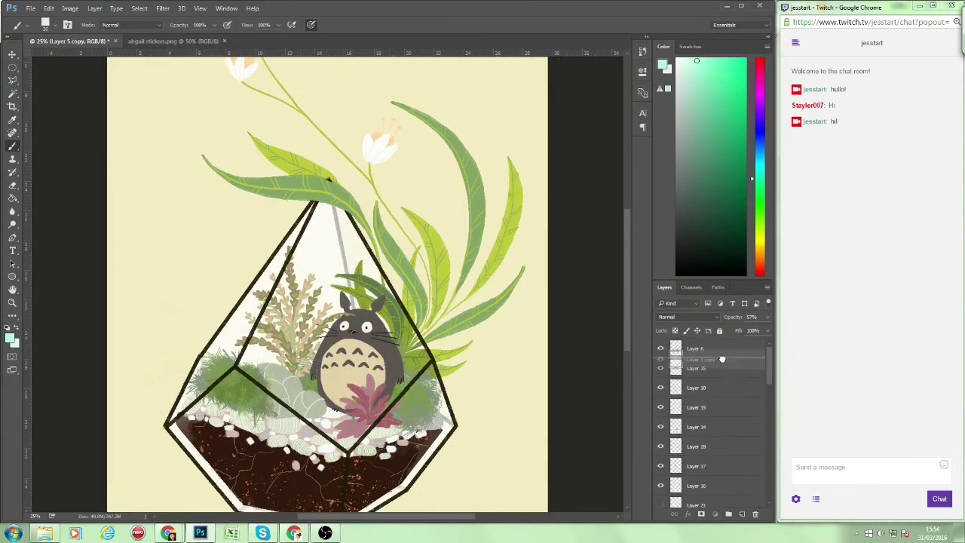
{"action": "mouse_move", "coordinate": [430, 368]}
{"action": "left_mouse_down"}
{"action": "mouse_move", "coordinate": [398, 416]}
{"action": "mouse_move", "coordinate": [437, 442]}
{"action": "mouse_move", "coordinate": [436, 373]}
{"action": "mouse_move", "coordinate": [354, 458]}
{"action": "left_mouse_up"}
Erase the white haze from Totoro and the lower-left and lower-right soil.
{"action": "key", "text": "e"}
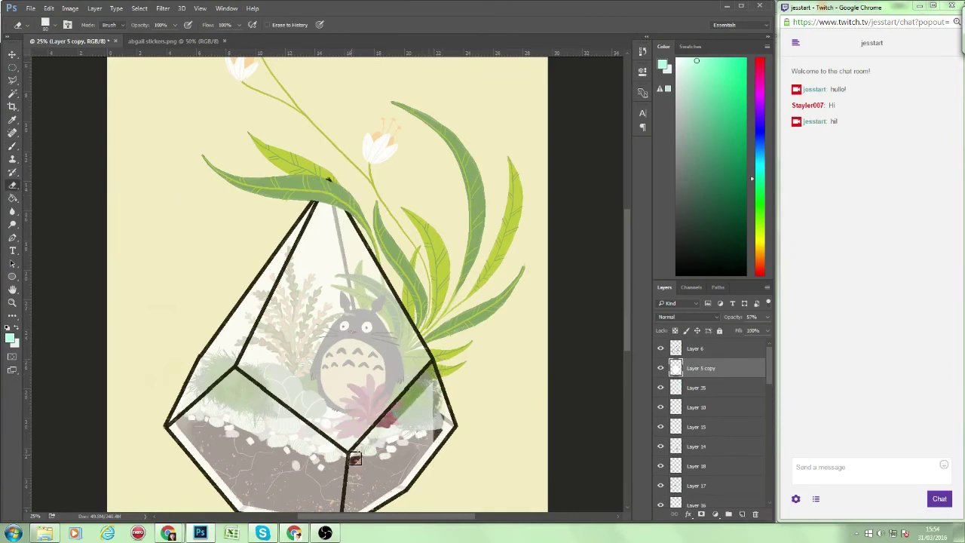
{"action": "mouse_move", "coordinate": [407, 405]}
{"action": "left_mouse_down"}
{"action": "mouse_move", "coordinate": [351, 505]}
{"action": "mouse_move", "coordinate": [363, 460]}
{"action": "left_mouse_up"}
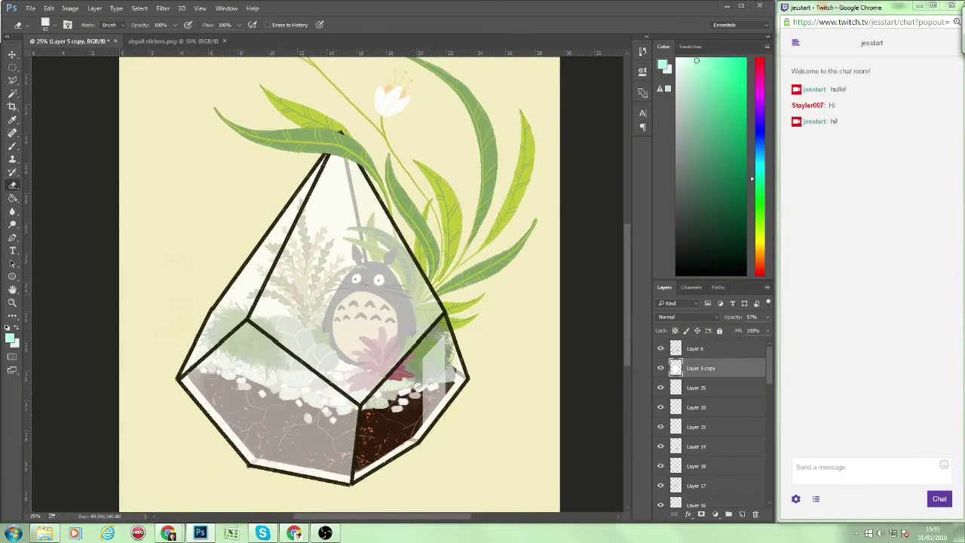
{"action": "left_click_drag", "start_coordinate": [343, 185], "coordinate": [439, 290]}
{"action": "mouse_move", "coordinate": [315, 230]}
{"action": "left_mouse_down"}
{"action": "mouse_move", "coordinate": [362, 301]}
{"action": "mouse_move", "coordinate": [404, 343]}
{"action": "mouse_move", "coordinate": [332, 331]}
{"action": "mouse_move", "coordinate": [286, 272]}
{"action": "left_mouse_up"}
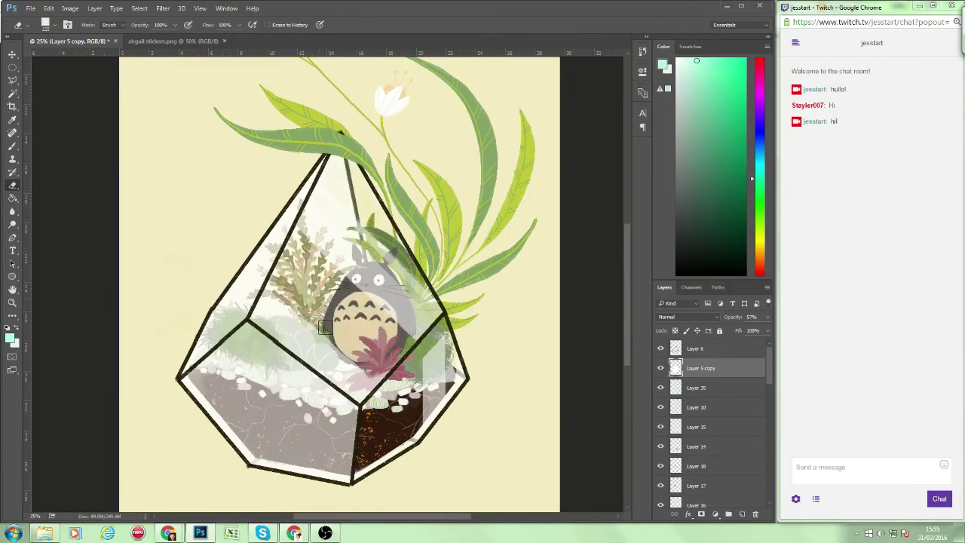
{"action": "mouse_move", "coordinate": [324, 326]}
{"action": "left_mouse_down"}
{"action": "mouse_move", "coordinate": [242, 407]}
{"action": "mouse_move", "coordinate": [215, 396]}
{"action": "mouse_move", "coordinate": [233, 352]}
{"action": "left_mouse_up"}
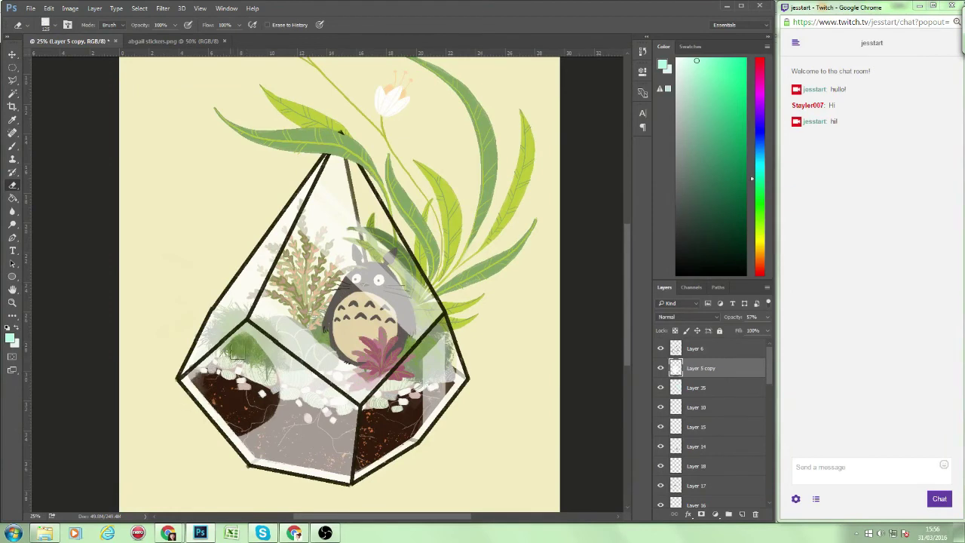
Lower the haze layer's opacity to 29%, zoom out, and select Layer 5.
{"action": "left_click", "coordinate": [301, 439]}
{"action": "key", "text": "2"}
{"action": "key", "text": "9"}
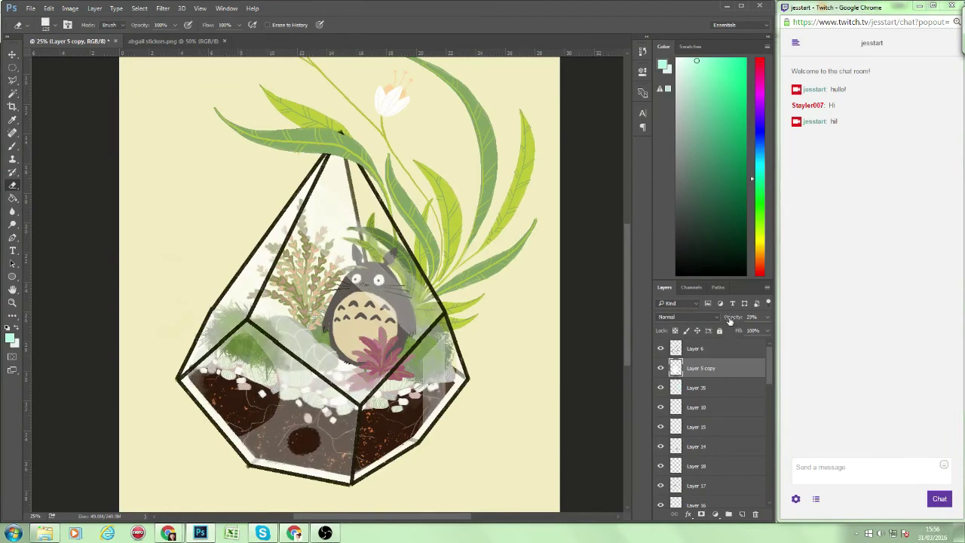
{"action": "key", "text": "ctrl+minus"}
{"action": "scroll", "coordinate": [768, 409], "scroll_direction": "down", "scroll_amount": 5}
{"action": "left_click", "coordinate": [709, 432]}
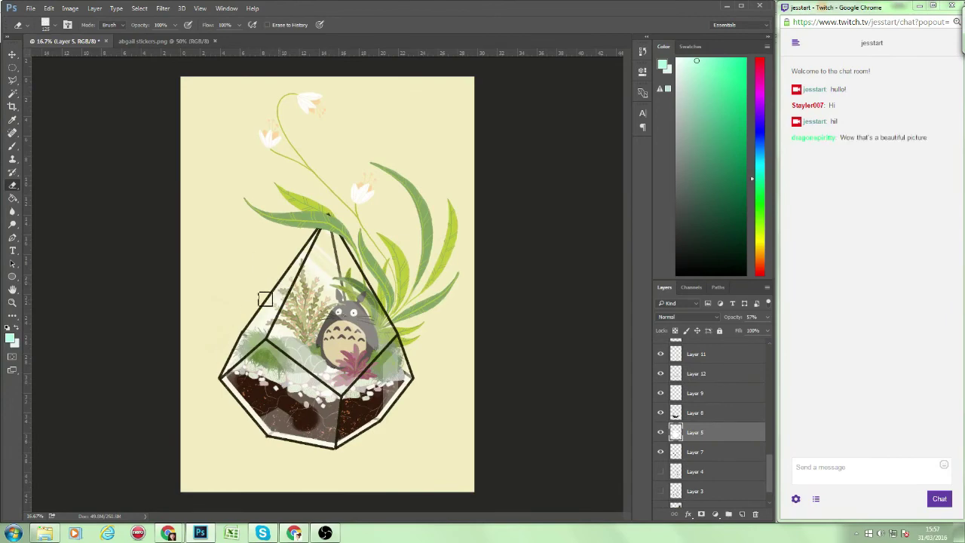
Send the chat replies 'lol thank you' and 'rrariums right now'.
{"action": "left_click", "coordinate": [820, 468]}
{"action": "type", "text": "lol thank you"}
{"action": "key", "text": "Return"}
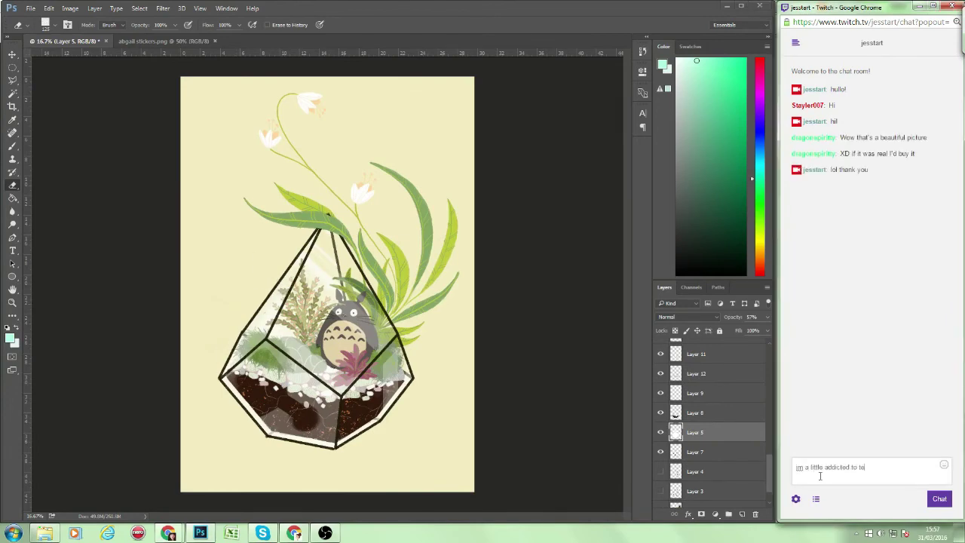
{"action": "type", "text": "rrariums right now"}
{"action": "key", "text": "Return"}
Zoom in on the terrarium and add a new empty layer for leaves with the Brush.
{"action": "key", "text": "ctrl+plus"}
{"action": "key", "text": "ctrl+plus"}
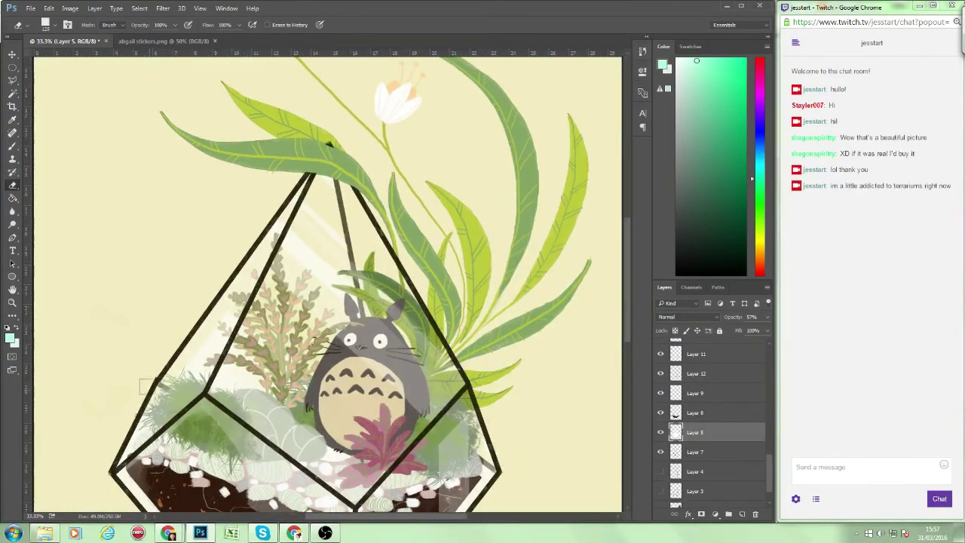
{"action": "left_click_drag", "start_coordinate": [146, 387], "coordinate": [182, 338]}
{"action": "key", "text": "b"}
{"action": "left_click", "coordinate": [284, 356], "text": "ctrl"}
Pick a mid green and move Layer 37 down below Layer 6.
{"action": "left_click", "coordinate": [284, 357], "text": "alt"}
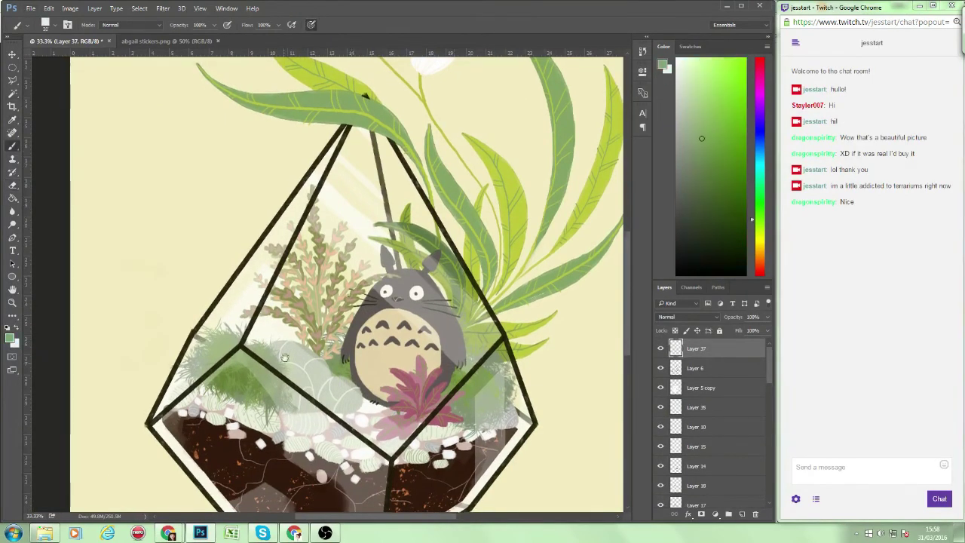
{"action": "left_click_drag", "start_coordinate": [284, 357], "coordinate": [290, 193]}
{"action": "key", "text": "ctrl+bracketleft"}
{"action": "mouse_move", "coordinate": [188, 290]}
{"action": "left_mouse_down"}
{"action": "mouse_move", "coordinate": [180, 321]}
{"action": "mouse_move", "coordinate": [324, 328]}
{"action": "left_mouse_up"}
Paint long green leaves spilling down-left from the terrarium's lower left.
{"action": "left_click_drag", "start_coordinate": [181, 332], "coordinate": [192, 289]}
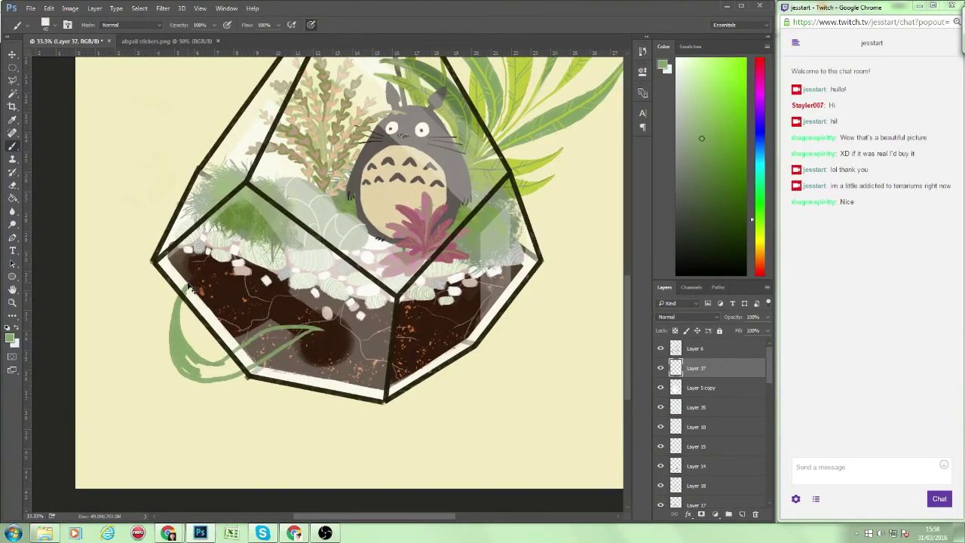
{"action": "key", "text": "ctrl+minus"}
{"action": "left_click_drag", "start_coordinate": [241, 313], "coordinate": [279, 413]}
{"action": "mouse_move", "coordinate": [332, 348]}
{"action": "left_mouse_down"}
{"action": "mouse_move", "coordinate": [251, 328]}
{"action": "mouse_move", "coordinate": [181, 395]}
{"action": "left_mouse_up"}
{"action": "left_click_drag", "start_coordinate": [226, 313], "coordinate": [179, 411]}
{"action": "left_click_drag", "start_coordinate": [220, 339], "coordinate": [189, 381]}
{"action": "mouse_move", "coordinate": [249, 301]}
{"action": "left_mouse_down"}
{"action": "mouse_move", "coordinate": [239, 346]}
{"action": "mouse_move", "coordinate": [251, 384]}
{"action": "left_mouse_up"}
Paint yellow-green leaves on new Layer 38 and drag the leaf layers just above Layer 2.
{"action": "key", "text": "ctrl+shift+alt+n"}
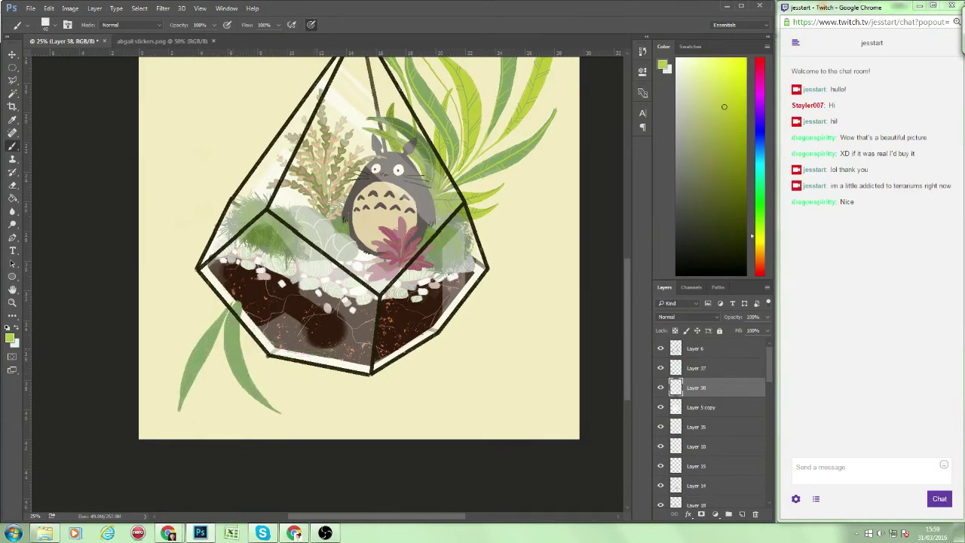
{"action": "mouse_move", "coordinate": [245, 328]}
{"action": "left_mouse_down"}
{"action": "mouse_move", "coordinate": [317, 403]}
{"action": "mouse_move", "coordinate": [270, 380]}
{"action": "mouse_move", "coordinate": [294, 404]}
{"action": "left_mouse_up"}
{"action": "mouse_move", "coordinate": [227, 297]}
{"action": "left_mouse_down"}
{"action": "mouse_move", "coordinate": [160, 339]}
{"action": "mouse_move", "coordinate": [173, 329]}
{"action": "left_mouse_up"}
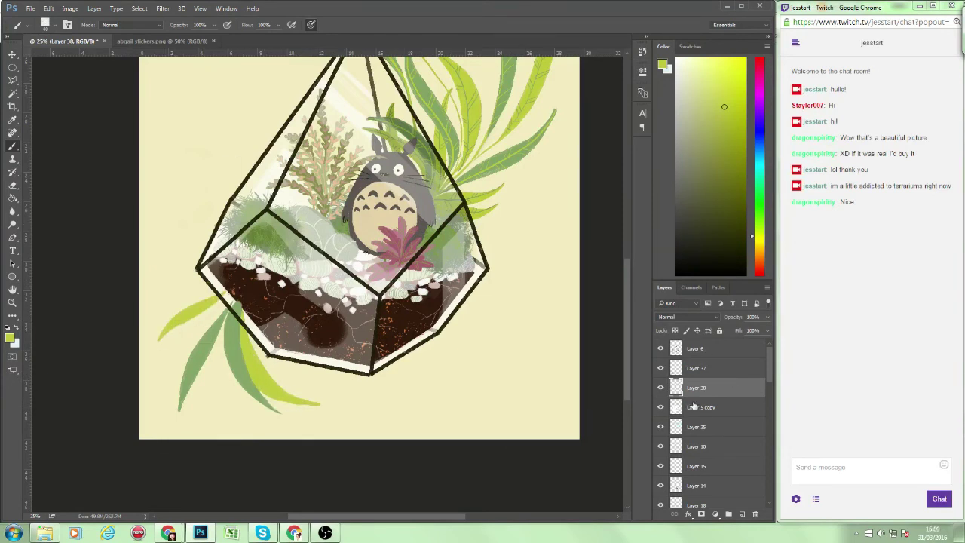
{"action": "left_click_drag", "start_coordinate": [769, 368], "coordinate": [730, 469]}
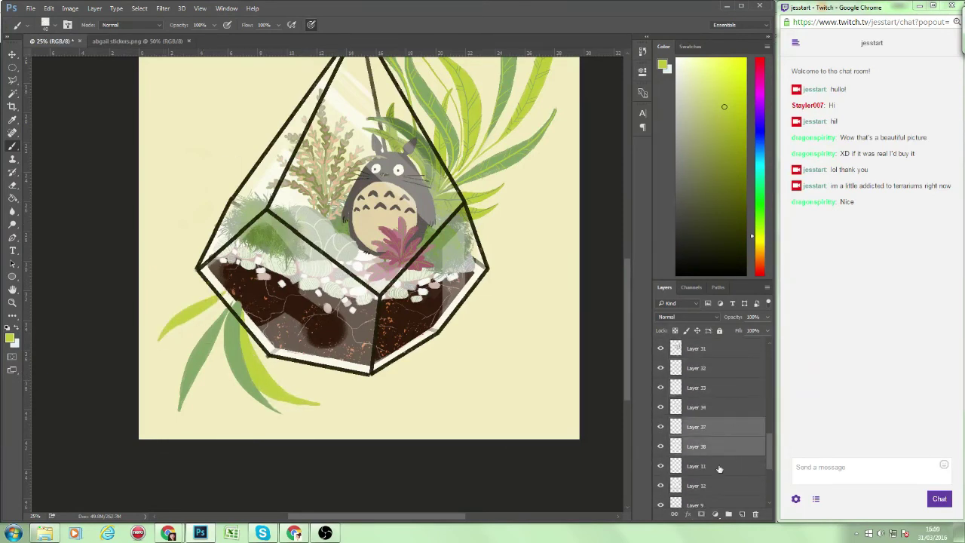
{"action": "left_click", "coordinate": [731, 469]}
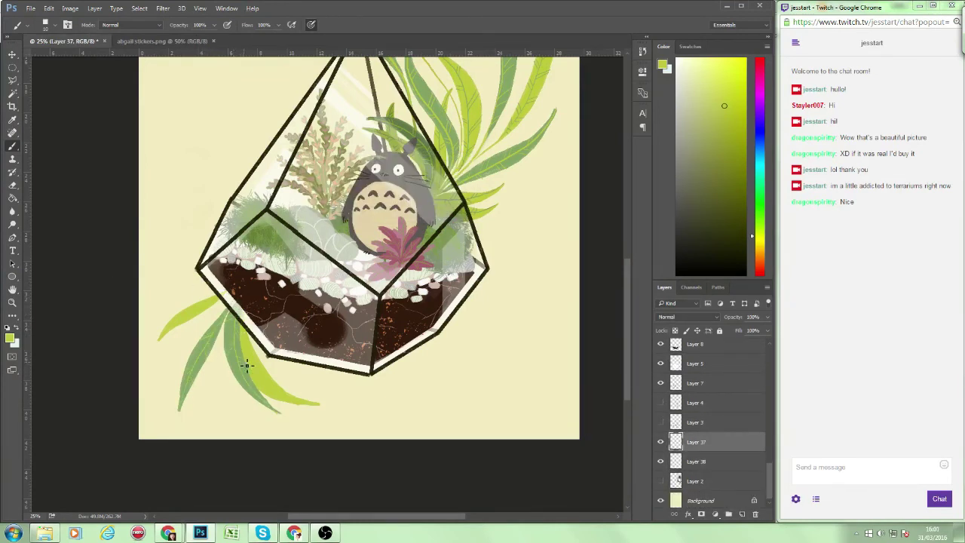
{"action": "left_click", "coordinate": [255, 391], "text": "alt"}
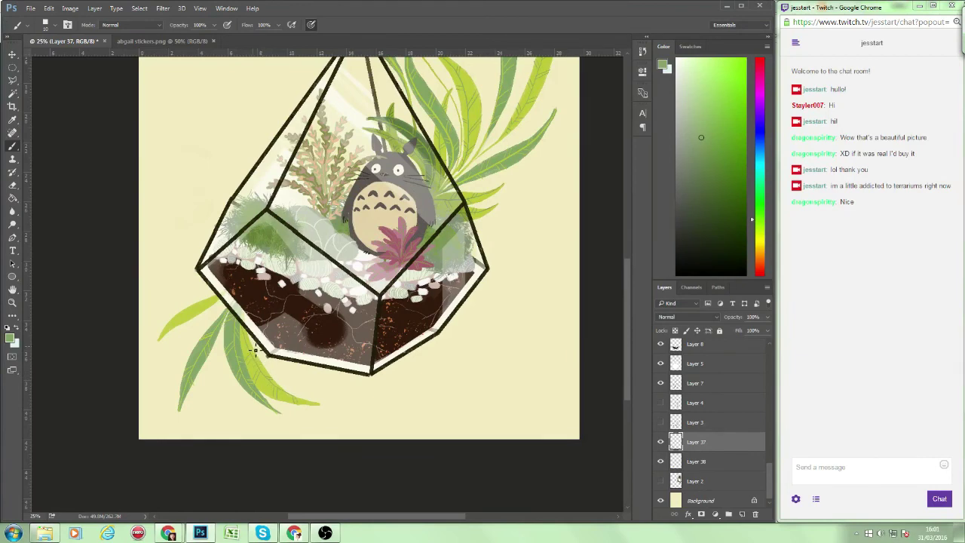
Select all layers and scale the whole terrarium illustration down to about 93.66%.
{"action": "key", "text": "ctrl+0"}
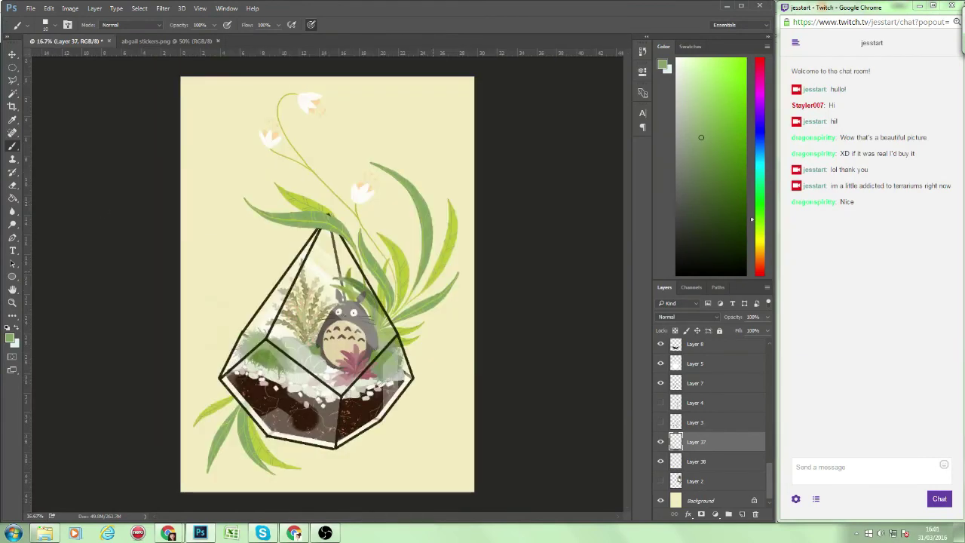
{"action": "key", "text": "ctrl+alt+a"}
{"action": "key", "text": "ctrl+t"}
{"action": "left_click_drag", "start_coordinate": [461, 91], "coordinate": [441, 116]}
{"action": "key", "text": "Return"}
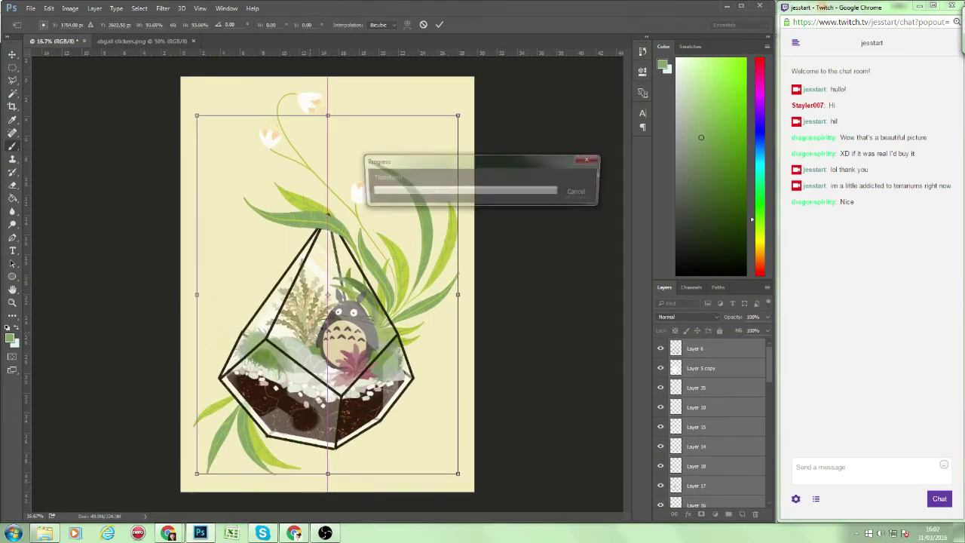